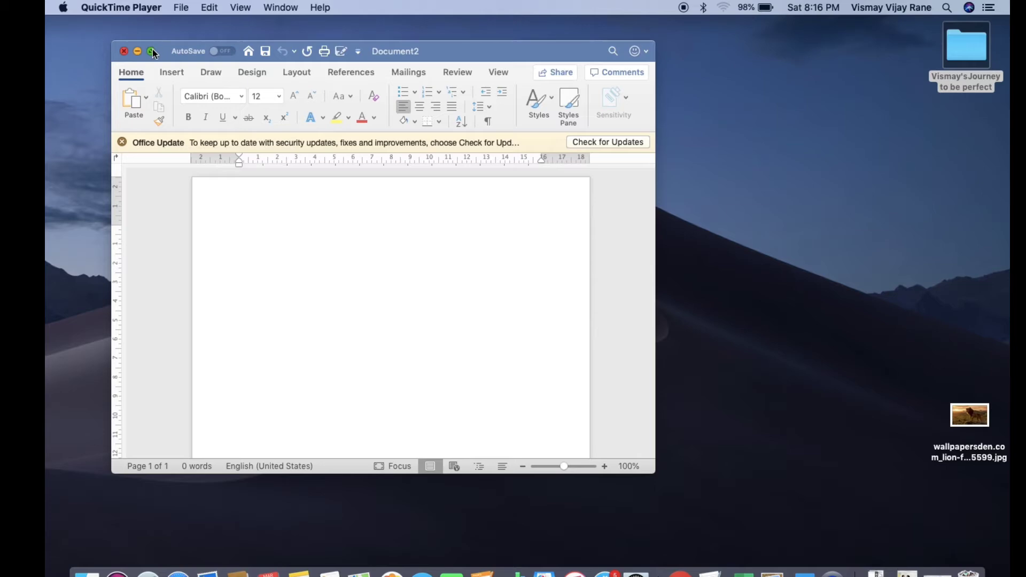
# Enlarge the blank document window to full screen and set the page orientation to landscape
pyautogui.click(153, 51)
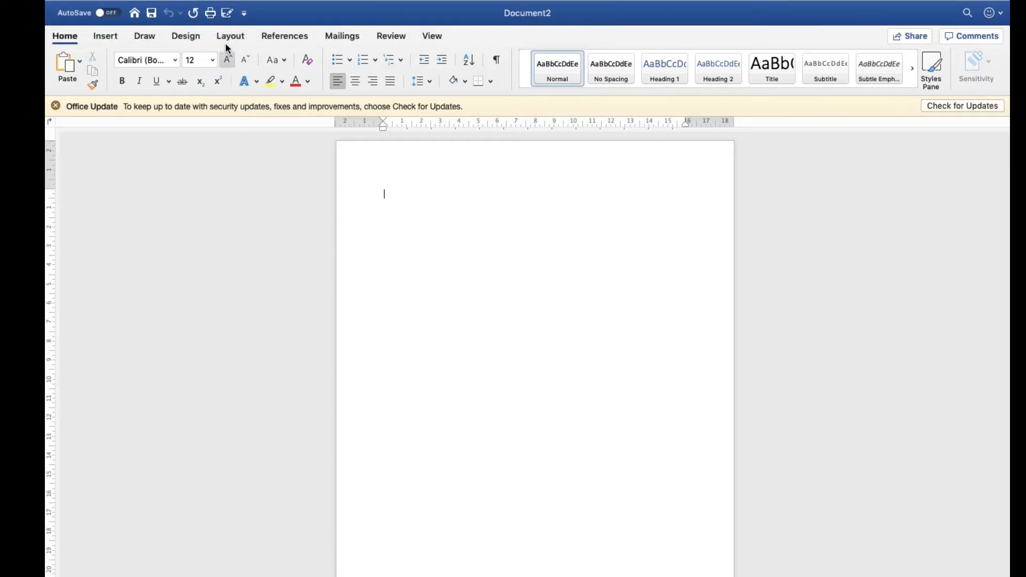
pyautogui.click(229, 36)
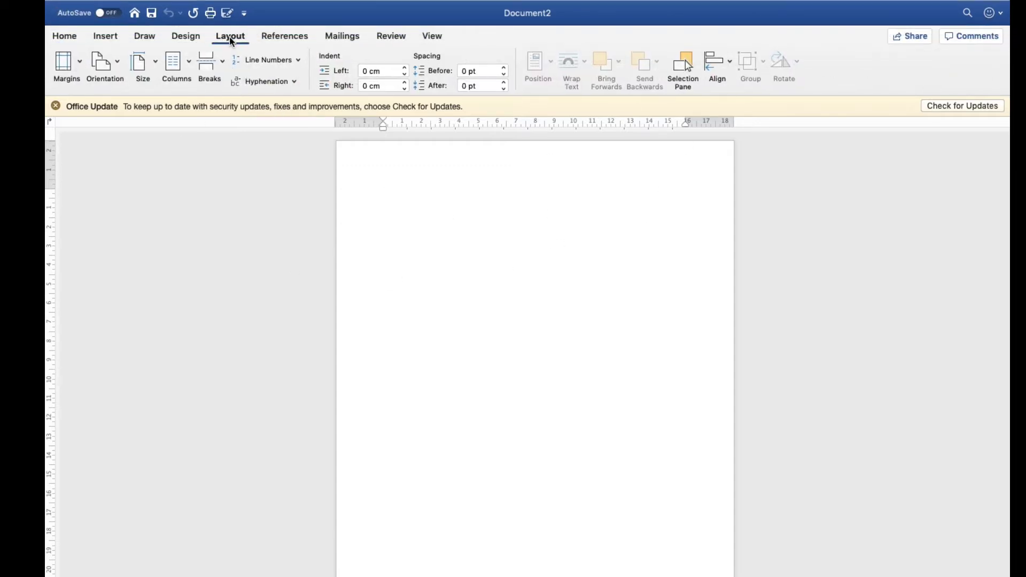
pyautogui.click(105, 73)
pyautogui.click(107, 112)
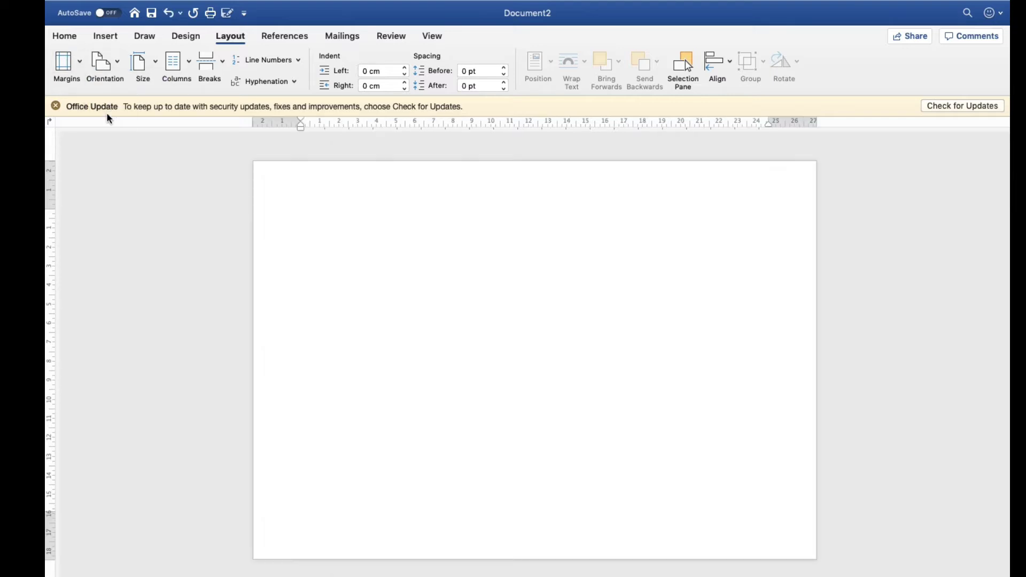
# Set the left and right indents to -2.54 cm, dismiss the update notice, and extend the top and bottom margins to the page edges
pyautogui.moveTo(301, 126); pyautogui.dragTo(168, 124)
pyautogui.moveTo(300, 120); pyautogui.dragTo(201, 122)
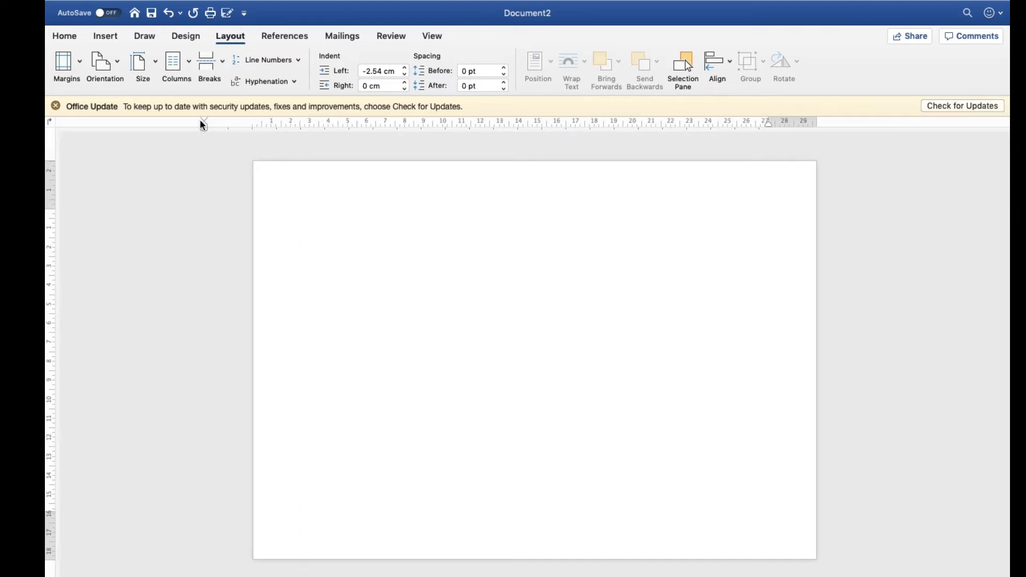
pyautogui.click(56, 106)
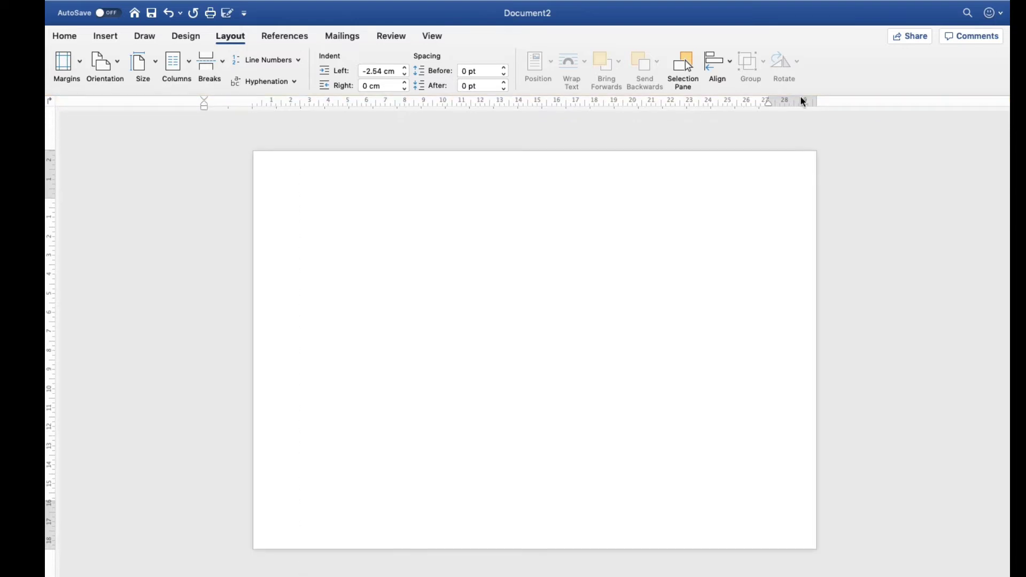
pyautogui.moveTo(767, 102); pyautogui.dragTo(889, 109)
pyautogui.moveTo(52, 199); pyautogui.dragTo(50, 80)
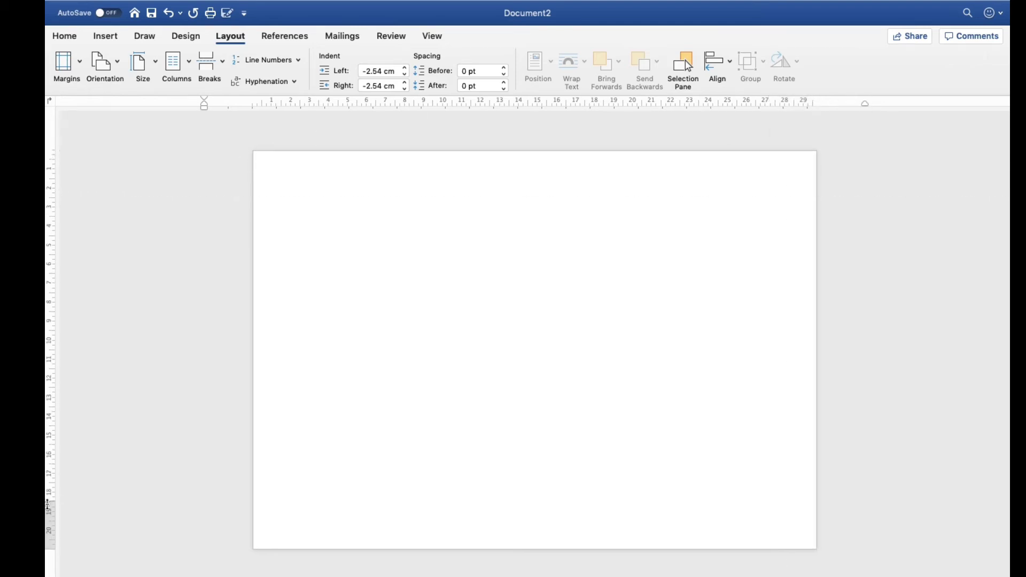
pyautogui.moveTo(48, 504); pyautogui.dragTo(49, 548)
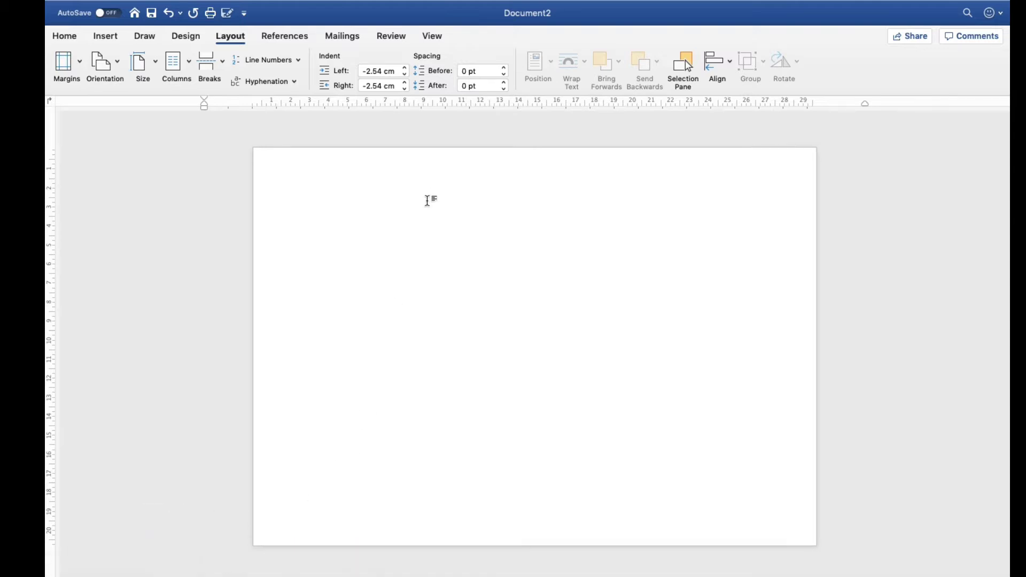
# Check the page's paper size
pyautogui.click(156, 69)
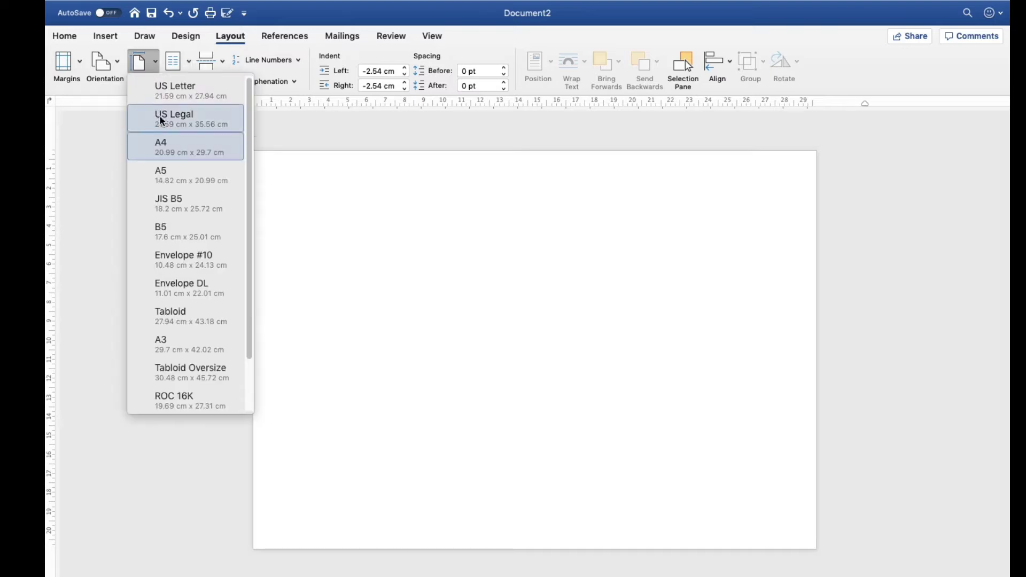
pyautogui.click(98, 169)
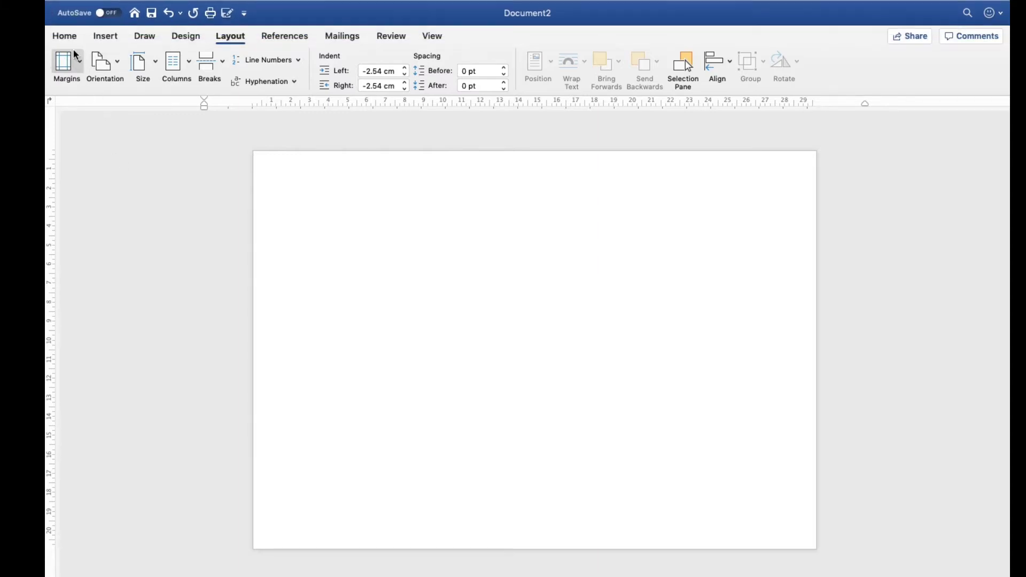
# Draw a rounded rectangle over the page's top-left corner and resize it to about 9 cm high by 17.29 cm wide
pyautogui.click(99, 37)
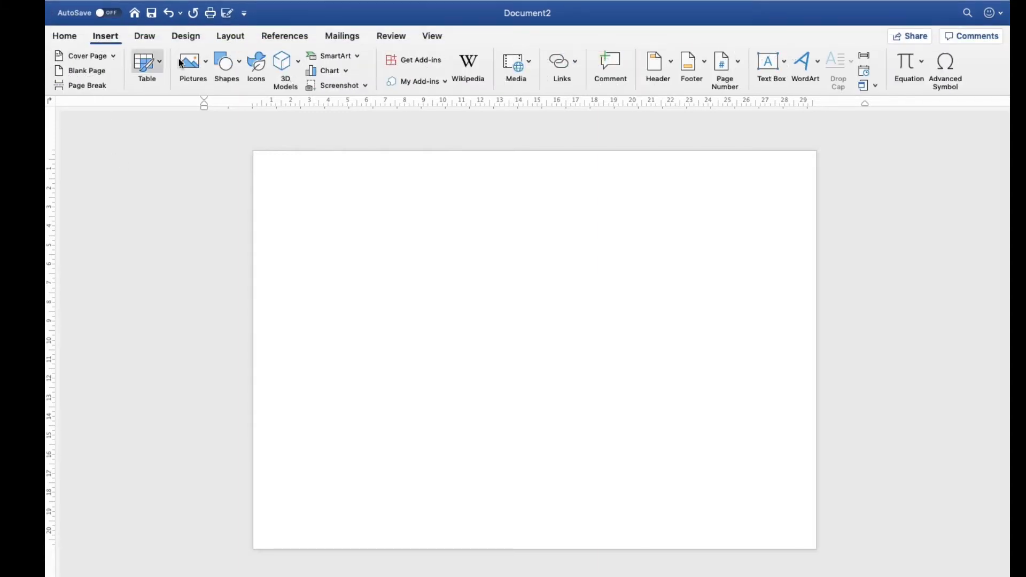
pyautogui.click(238, 70)
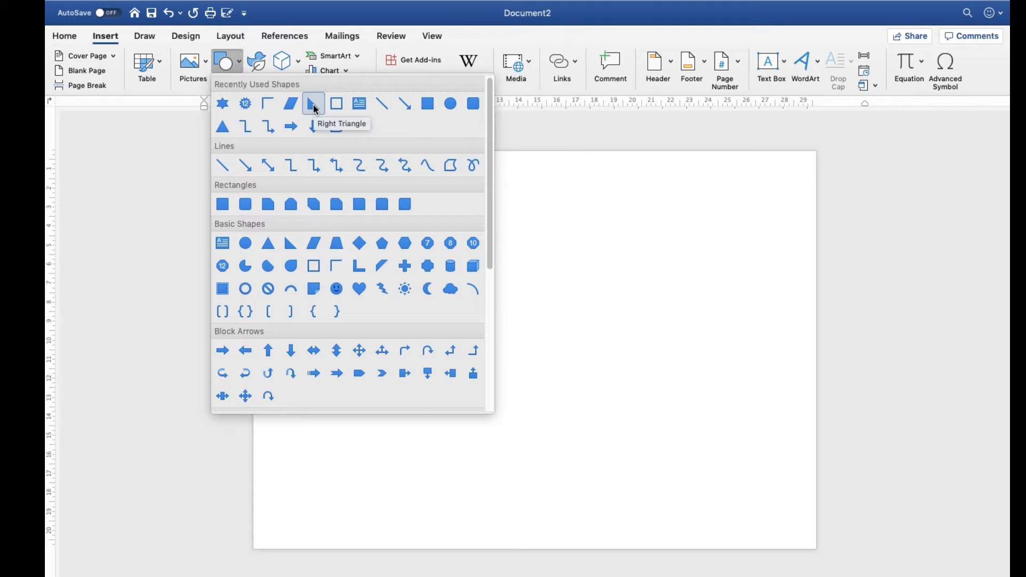
pyautogui.click(246, 211)
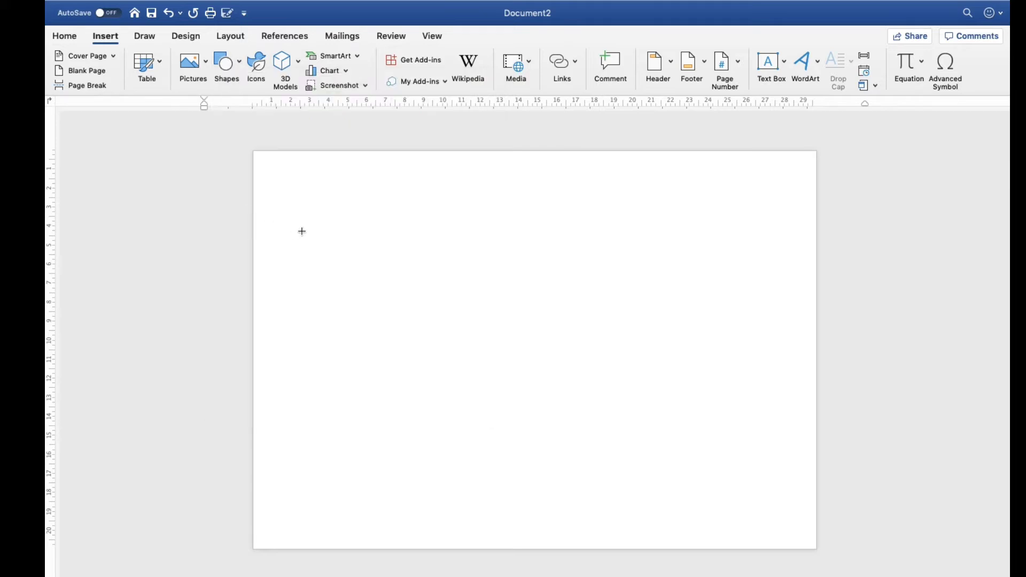
pyautogui.moveTo(255, 153); pyautogui.dragTo(495, 330)
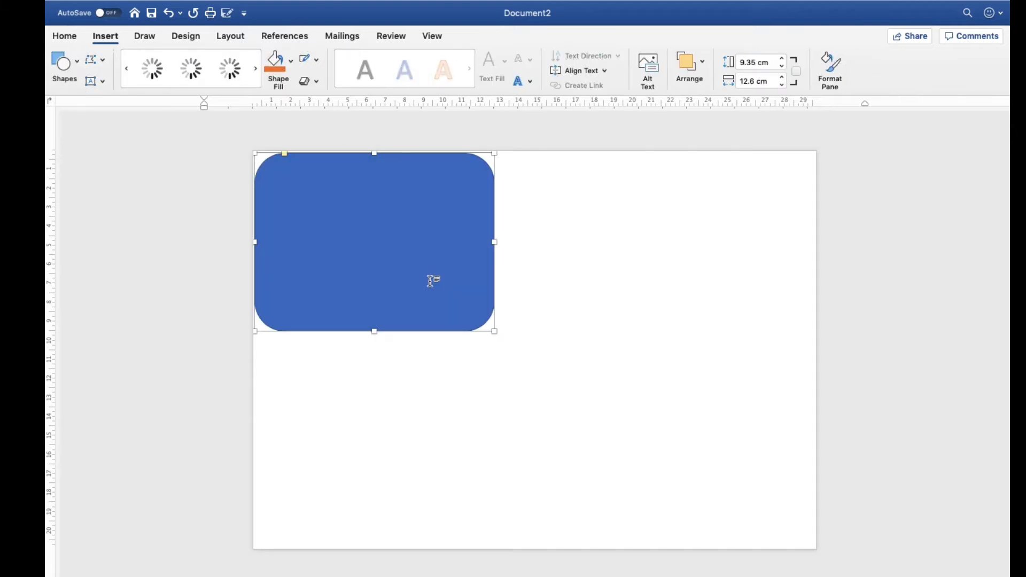
pyautogui.moveTo(431, 280); pyautogui.dragTo(404, 261)
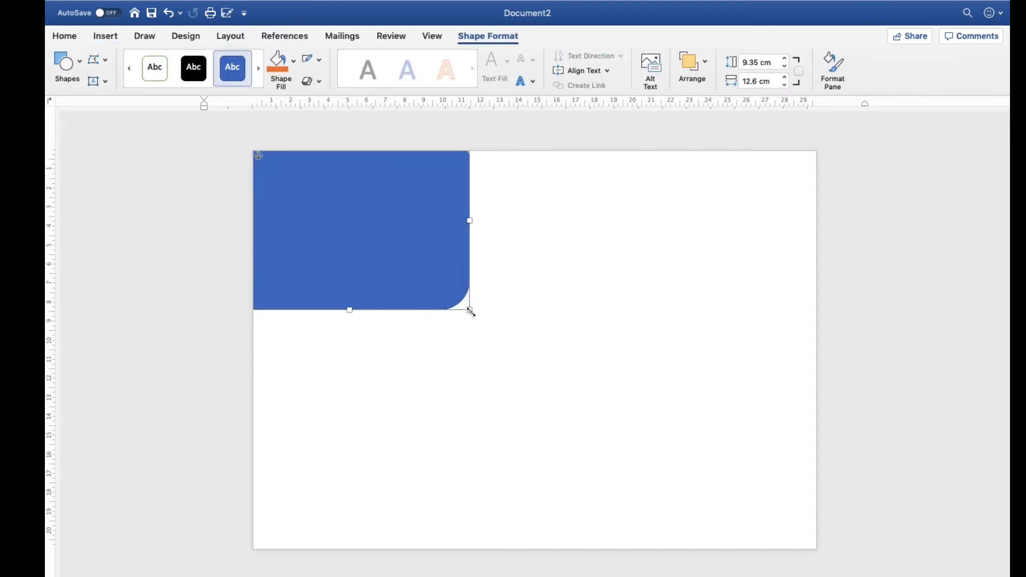
pyautogui.moveTo(471, 311); pyautogui.dragTo(558, 302)
# Edit the rounded rectangle's points so its lower edge becomes a curve rising from the page's left side to the top edge
pyautogui.rightClick(528, 299)
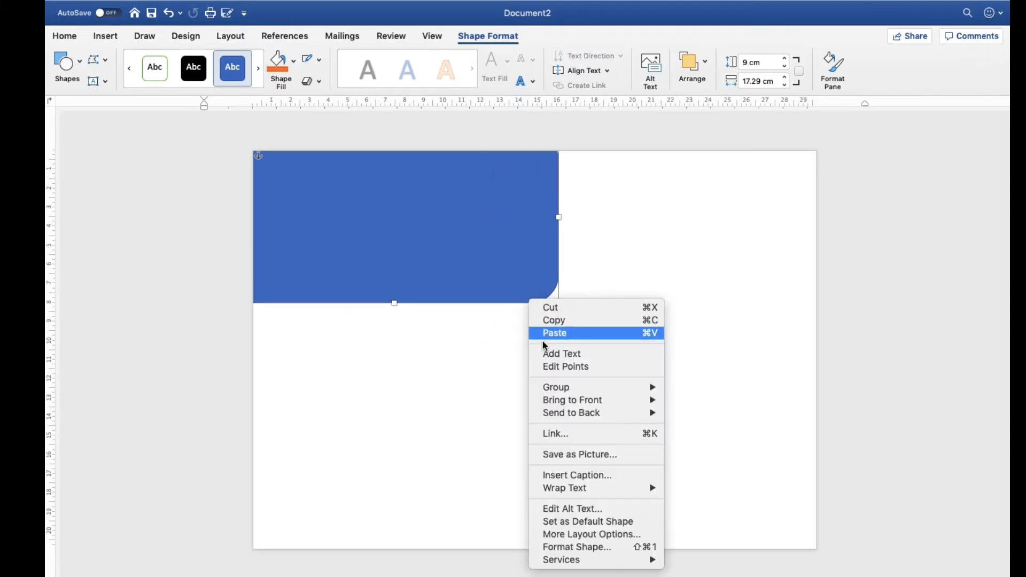
pyautogui.click(544, 367)
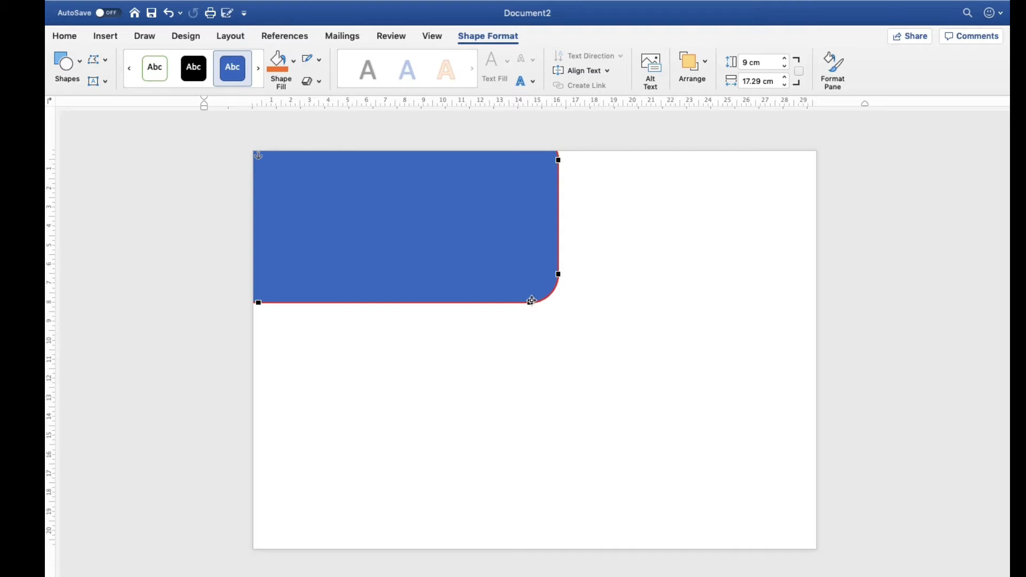
pyautogui.moveTo(514, 301)
pyautogui.mouseDown()
pyautogui.moveTo(462, 281)
pyautogui.moveTo(437, 256)
pyautogui.moveTo(444, 229)
pyautogui.moveTo(499, 202)
pyautogui.moveTo(430, 260)
pyautogui.moveTo(438, 240)
pyautogui.mouseUp()
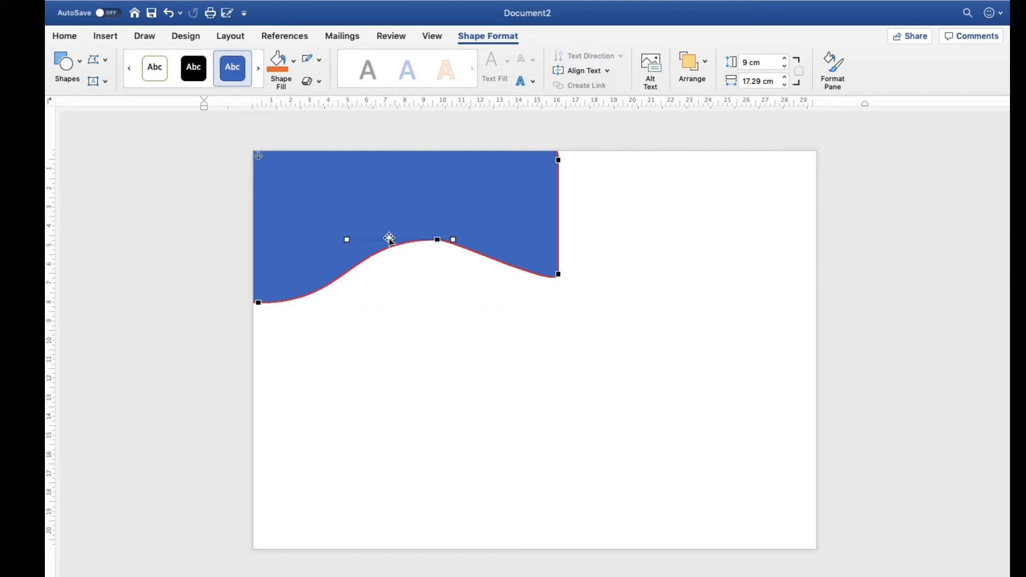
pyautogui.moveTo(346, 241); pyautogui.dragTo(380, 172)
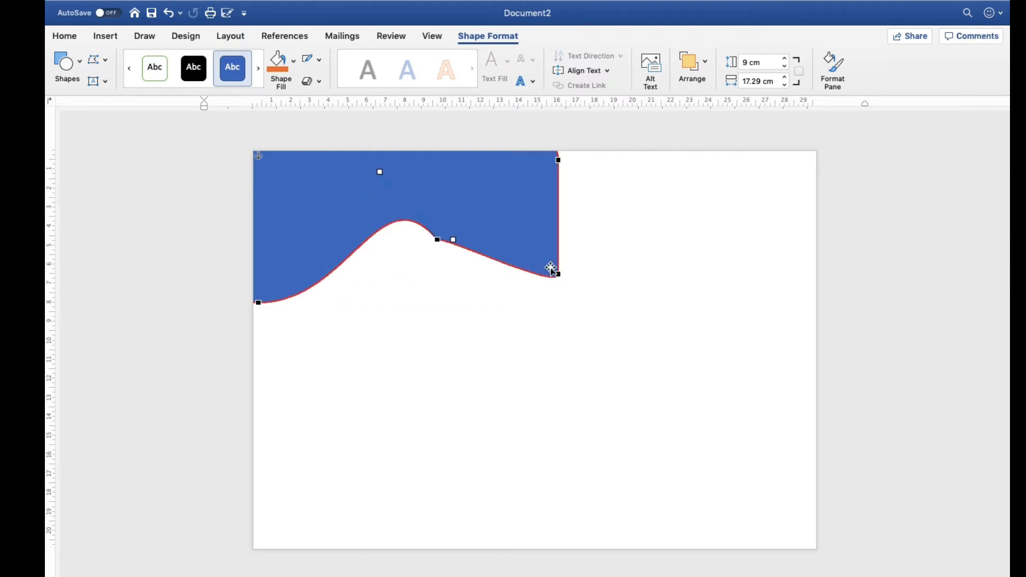
pyautogui.moveTo(557, 274); pyautogui.dragTo(458, 171)
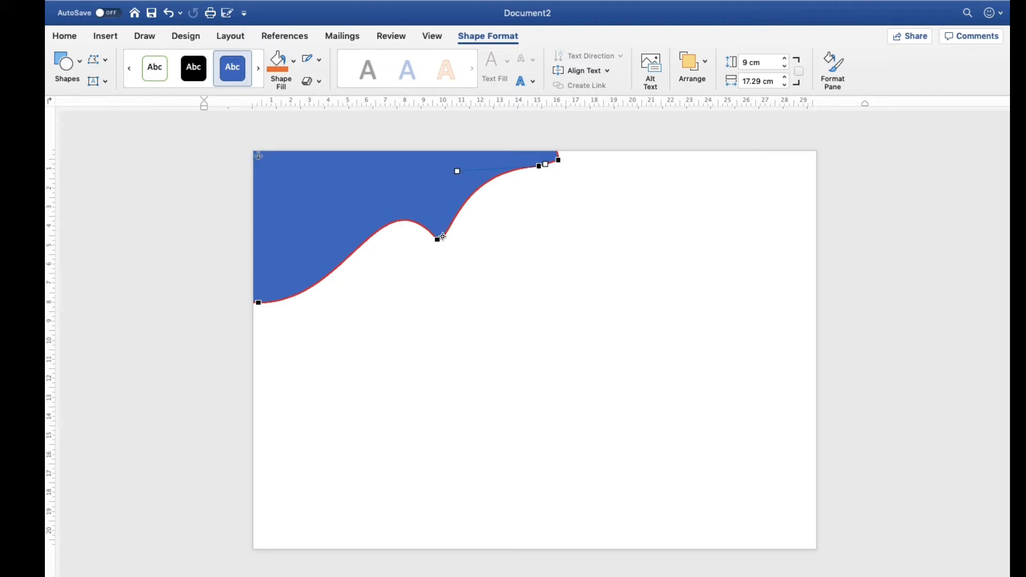
pyautogui.moveTo(437, 240); pyautogui.dragTo(591, 144)
pyautogui.click(470, 165)
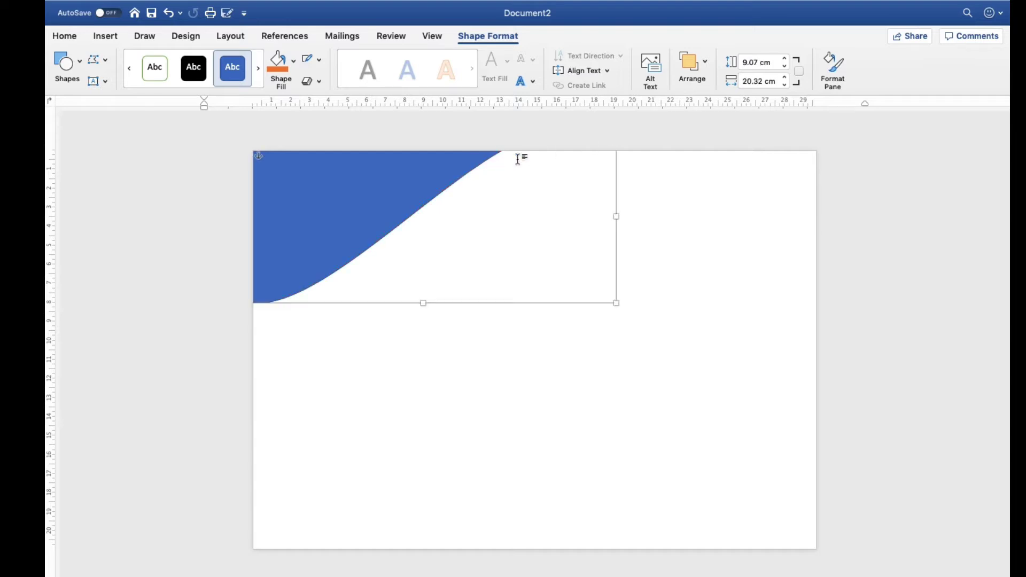
# Lower the curved shape slightly and edit its remaining upper and right points past the page's top edge to smooth the curve
pyautogui.click(444, 205)
pyautogui.moveTo(417, 191); pyautogui.dragTo(421, 219)
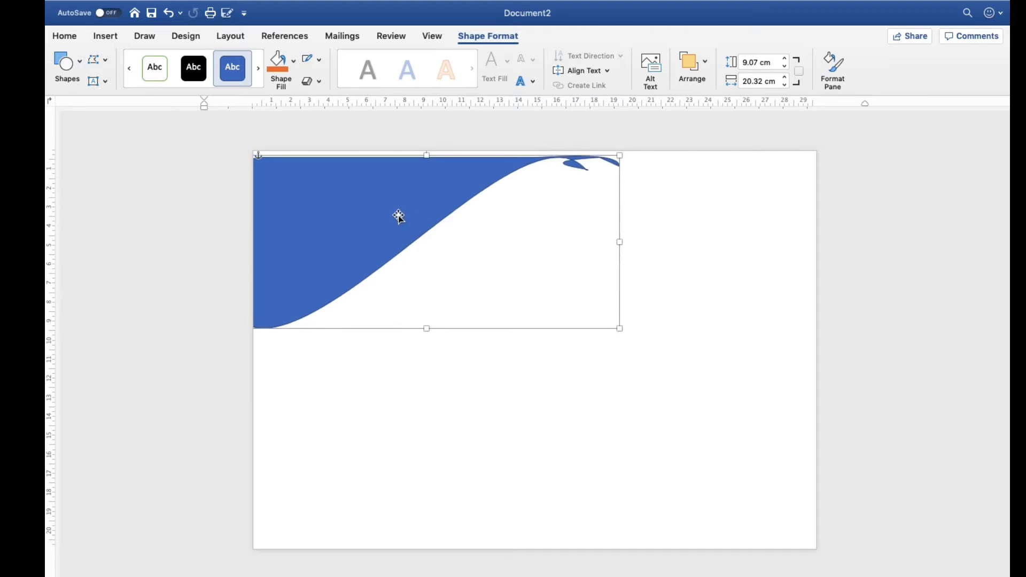
pyautogui.rightClick(453, 212)
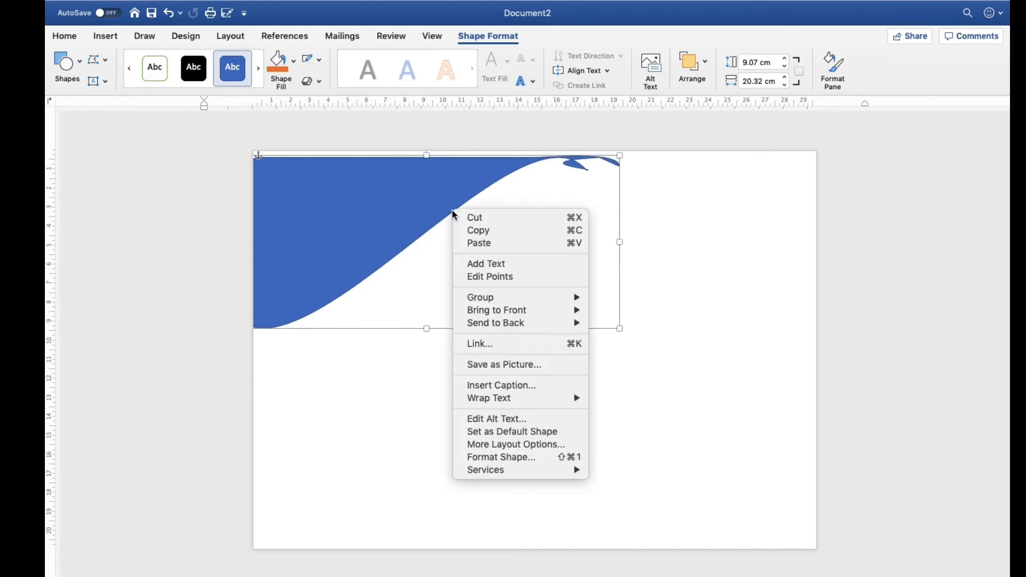
pyautogui.click(485, 276)
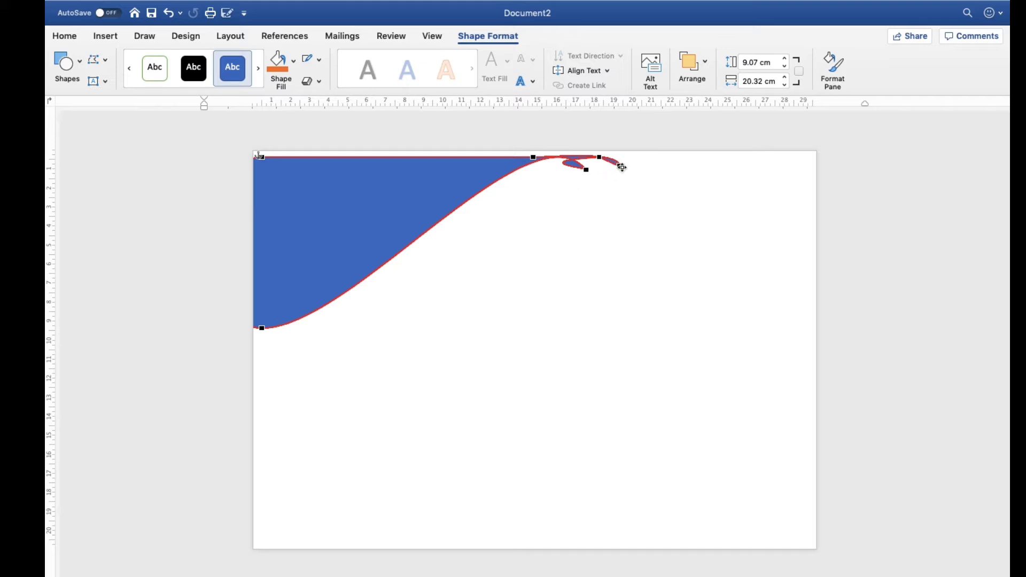
pyautogui.moveTo(619, 165); pyautogui.dragTo(705, 139)
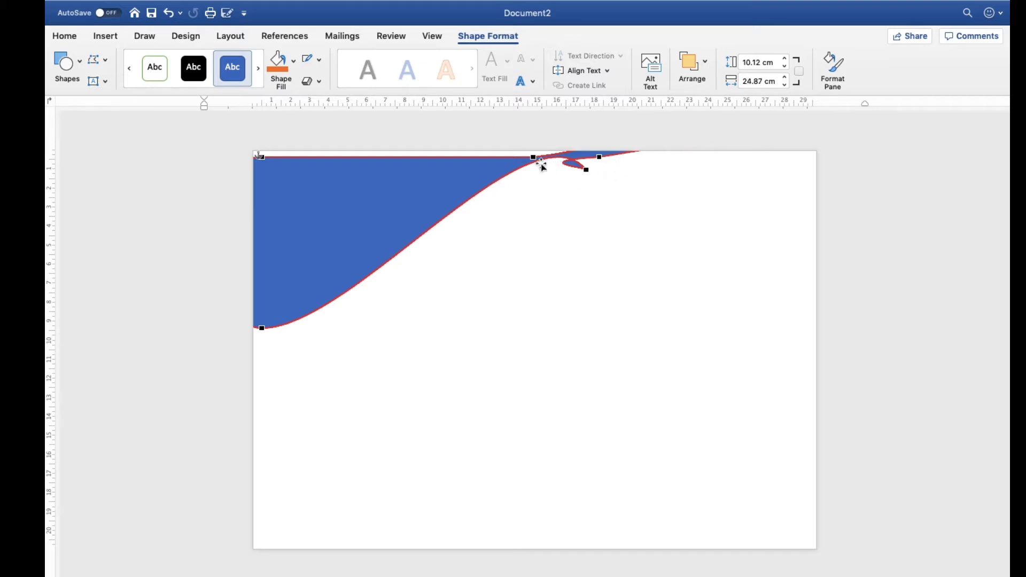
pyautogui.moveTo(533, 157); pyautogui.dragTo(533, 144)
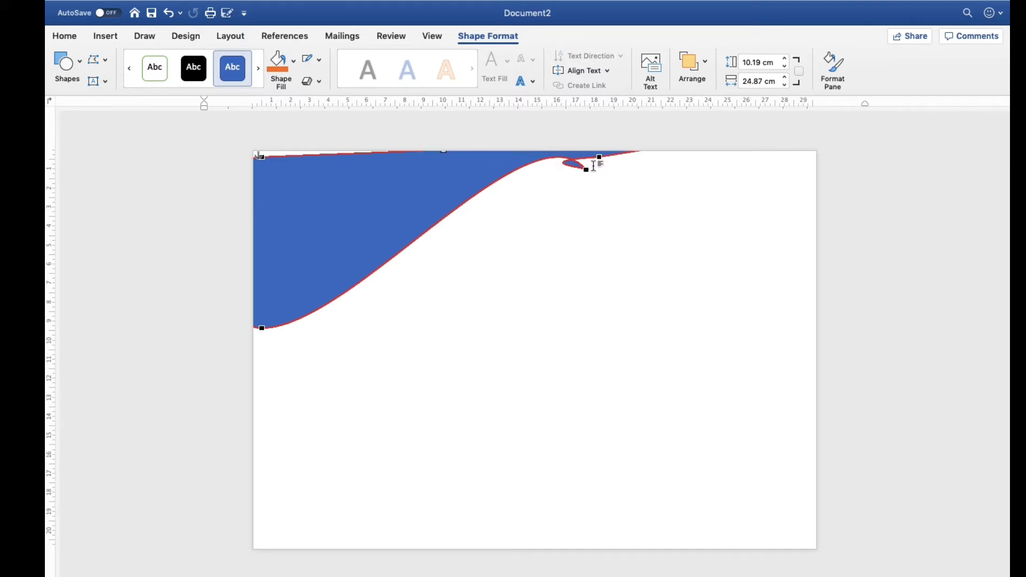
pyautogui.moveTo(587, 171); pyautogui.dragTo(719, 149)
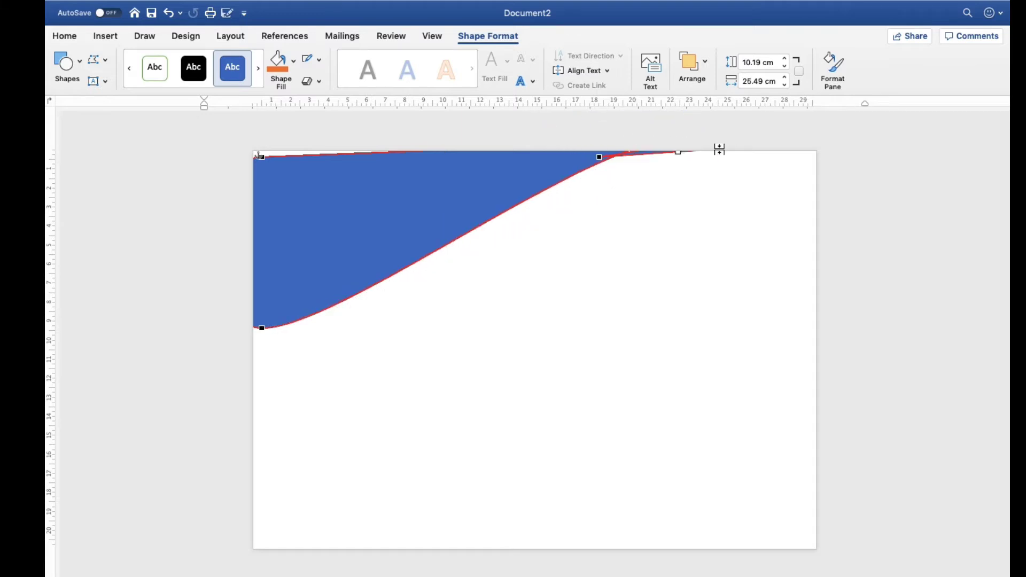
pyautogui.moveTo(598, 157); pyautogui.dragTo(657, 133)
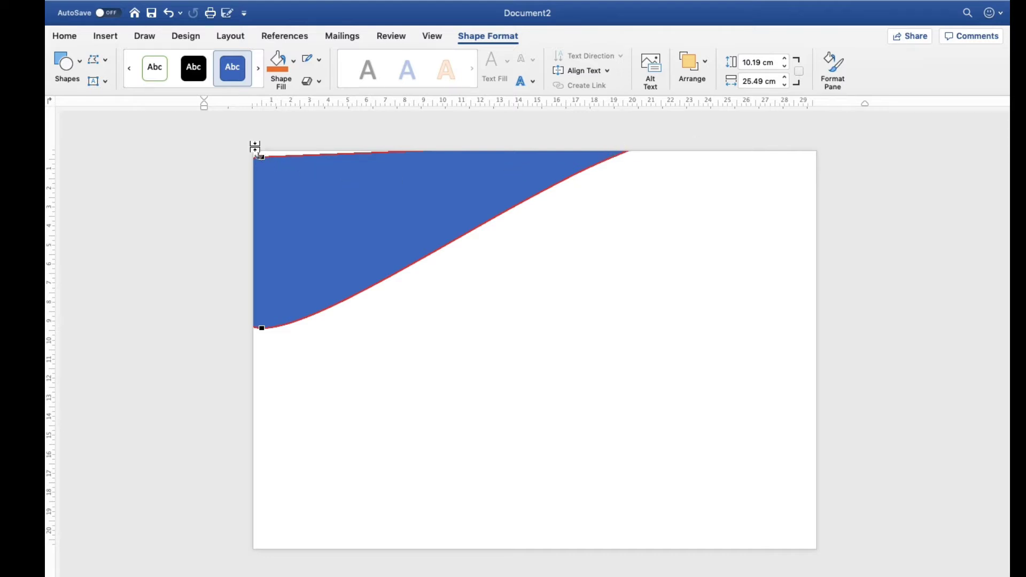
# Reposition the curved shape so it fills the page's top-left corner without gaps along the top and left edges
pyautogui.moveTo(270, 176); pyautogui.dragTo(227, 167)
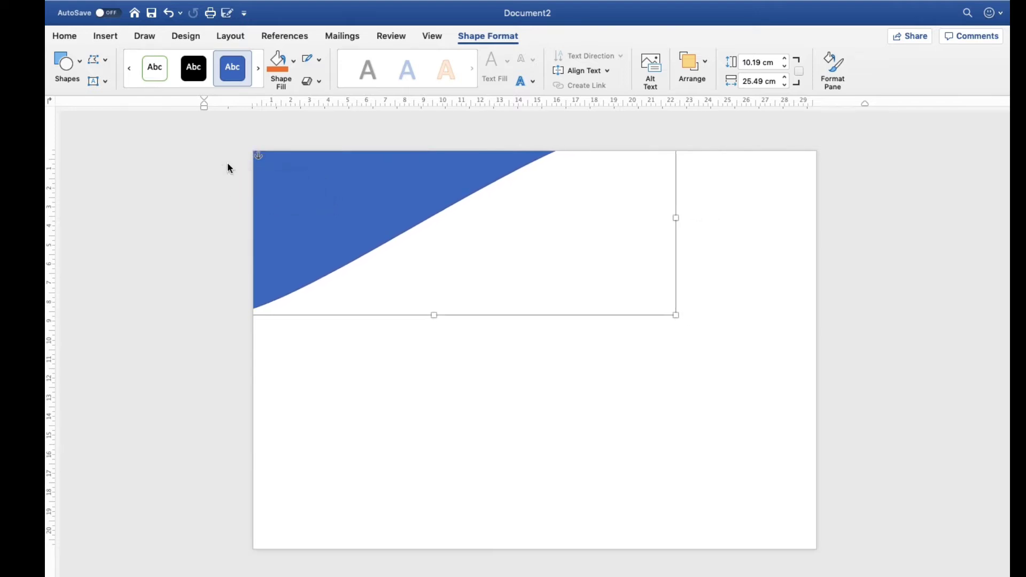
pyautogui.moveTo(334, 181); pyautogui.dragTo(315, 176)
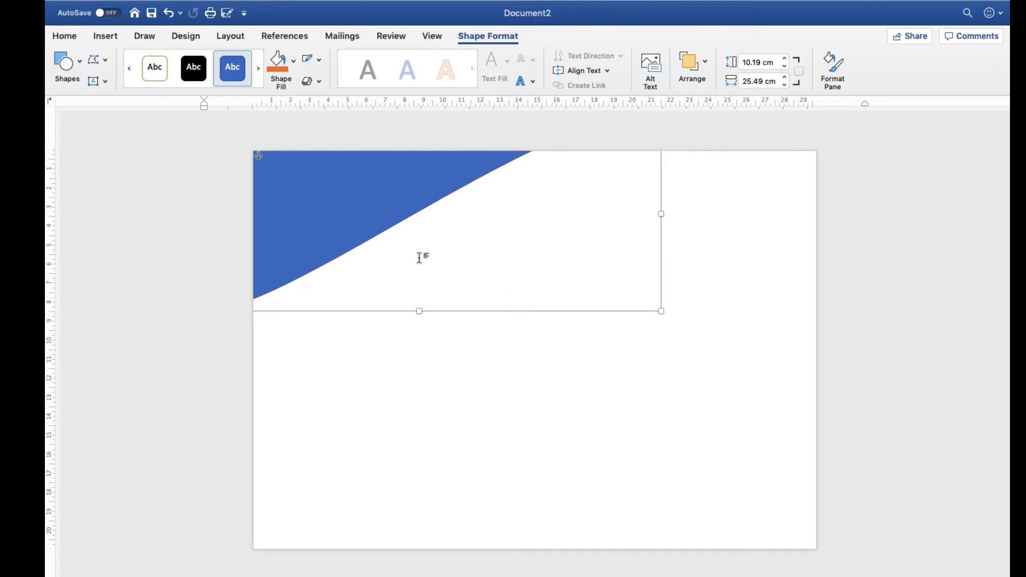
pyautogui.moveTo(380, 214); pyautogui.dragTo(384, 218)
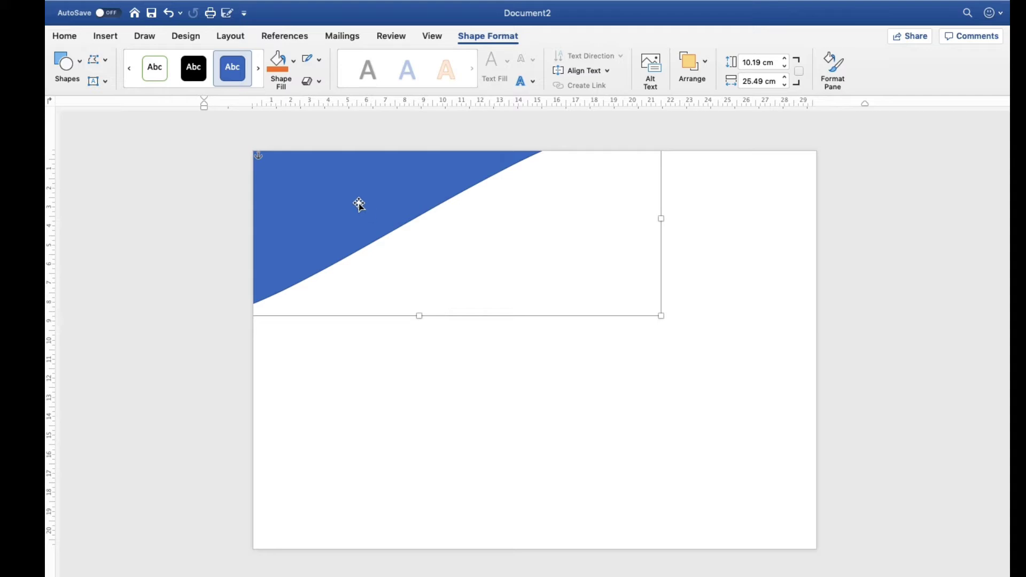
# Fill the curved corner shape with orange and remove its outline
pyautogui.click(277, 60)
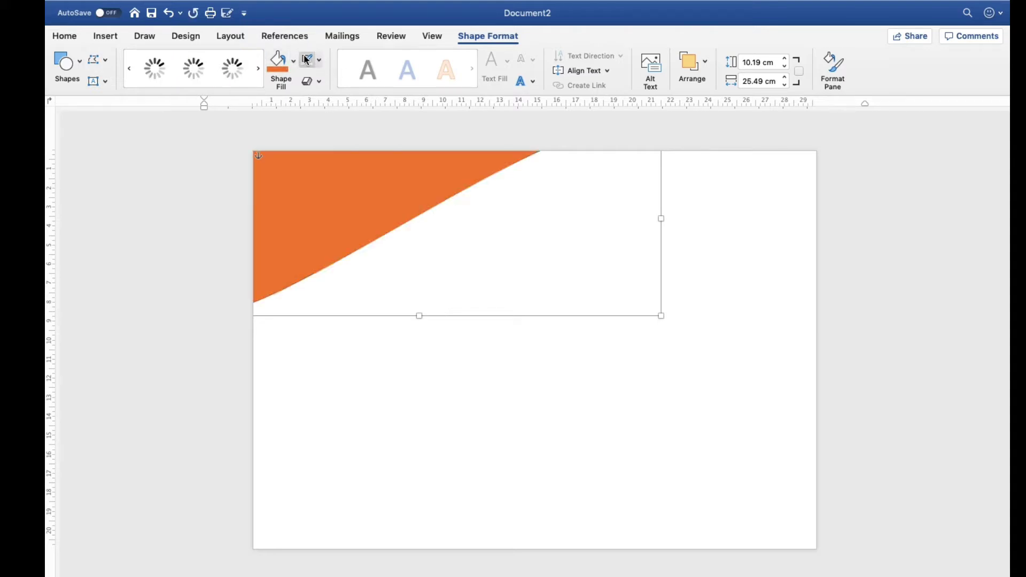
pyautogui.click(319, 68)
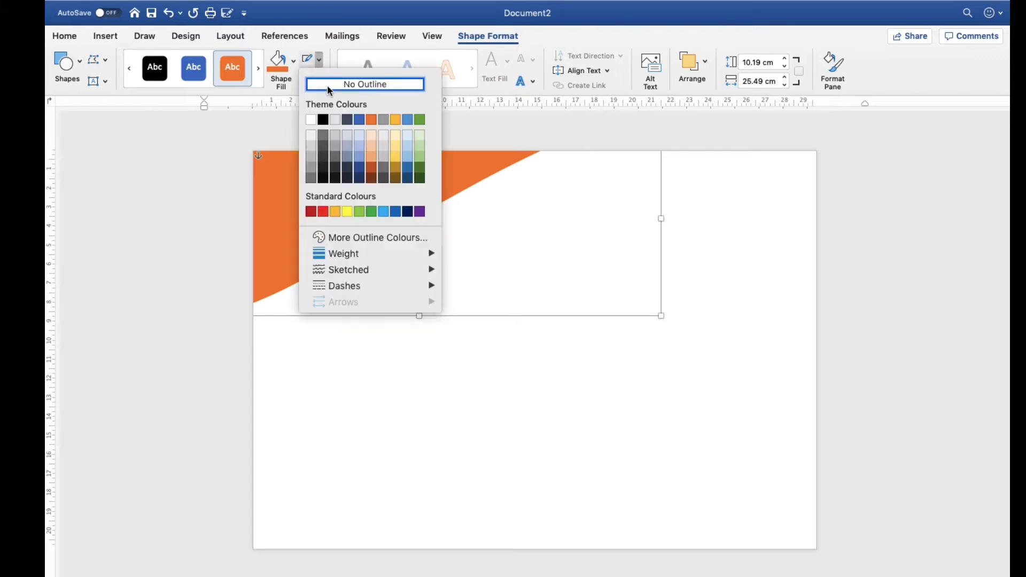
pyautogui.click(327, 83)
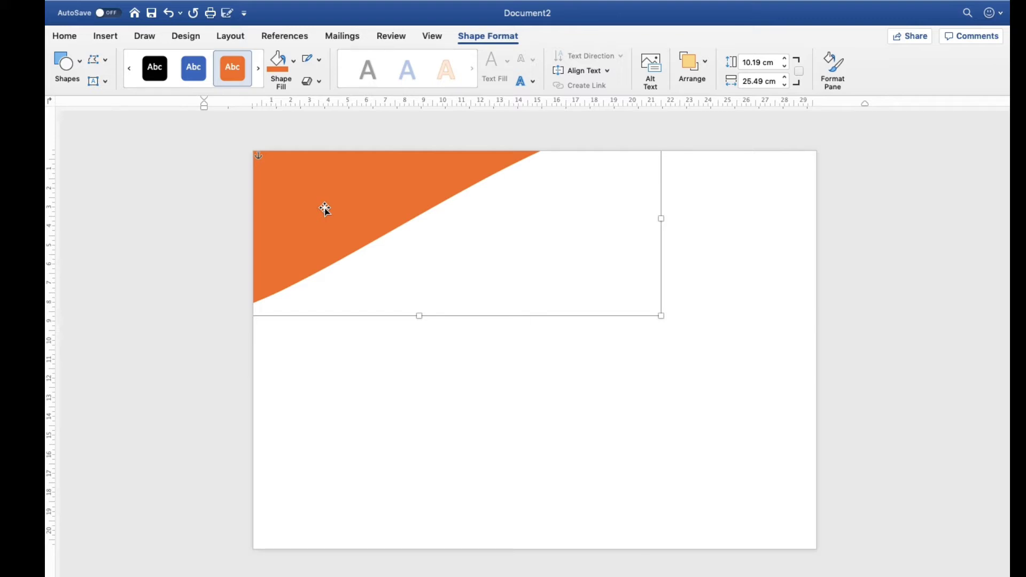
# Duplicate the orange corner shape toward the page's centre and fill the copy with golden orange
pyautogui.moveTo(332, 213); pyautogui.dragTo(444, 359)
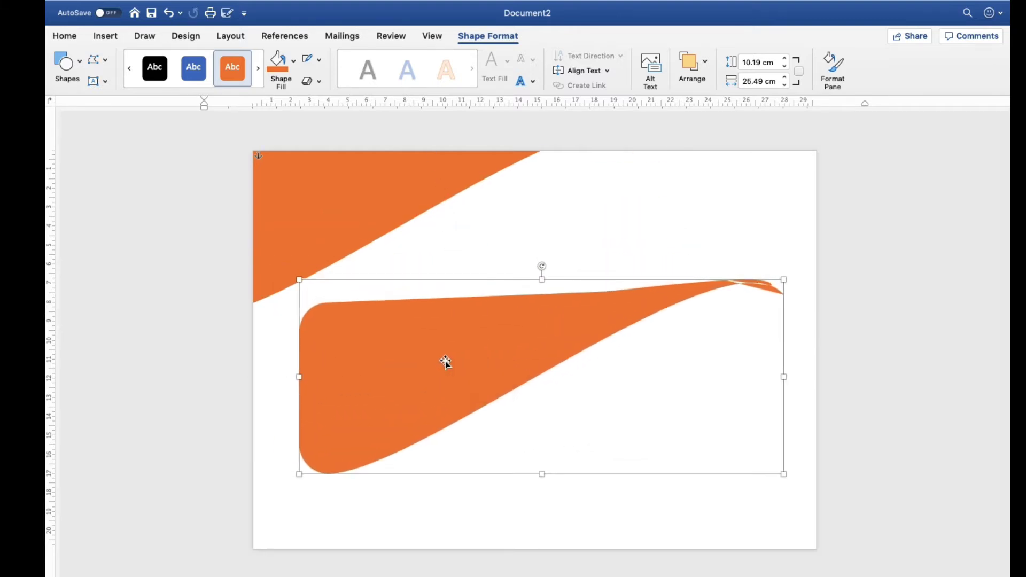
pyautogui.click(294, 60)
pyautogui.click(302, 216)
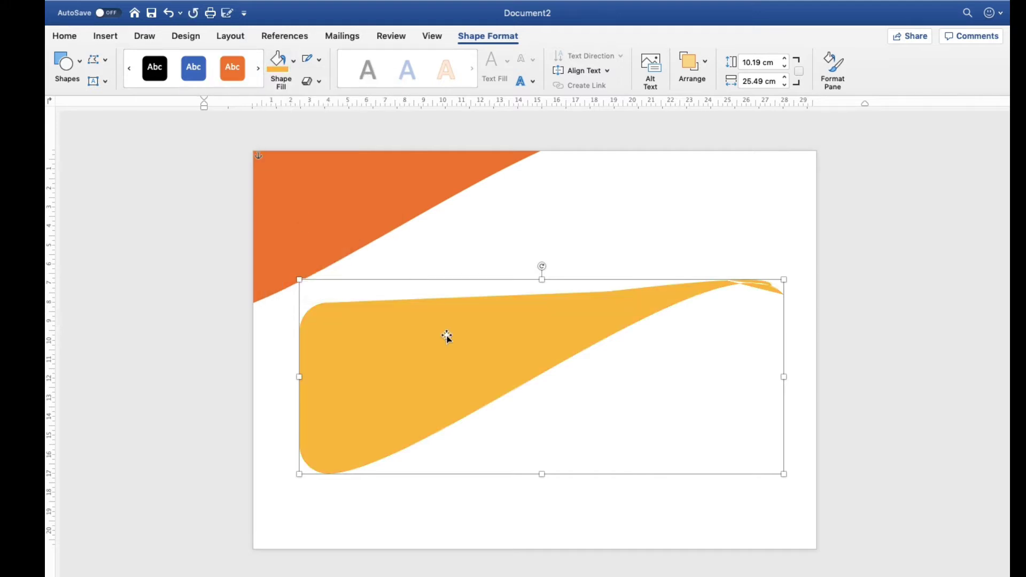
# Shrink the golden-orange curved shape, tilt it slightly counterclockwise and place it over the orange shape in the page's top-left corner
pyautogui.moveTo(784, 474); pyautogui.dragTo(638, 354)
pyautogui.moveTo(440, 305); pyautogui.dragTo(452, 275)
pyautogui.moveTo(483, 238); pyautogui.dragTo(474, 232)
pyautogui.moveTo(473, 268); pyautogui.dragTo(378, 200)
pyautogui.click(578, 352)
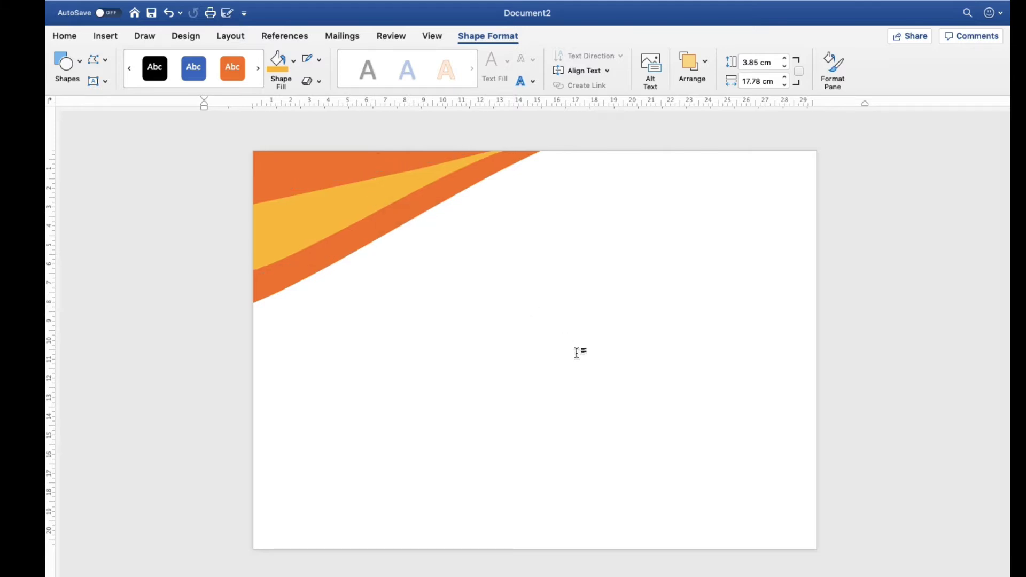
# Fine-tune the golden-orange shape by tilting it slightly more, reducing its size and nudging it within the orange corner shape
pyautogui.click(331, 216)
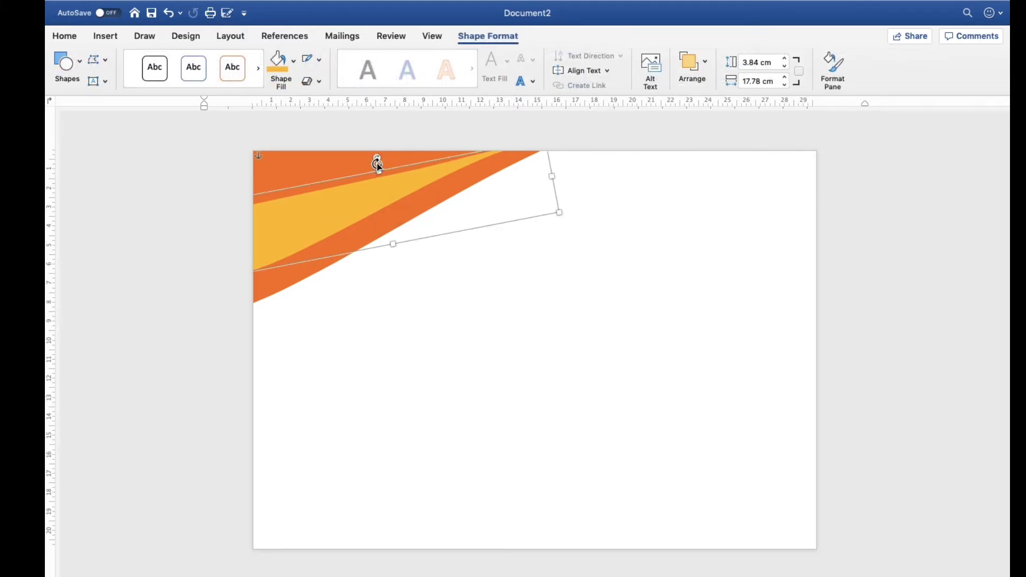
pyautogui.moveTo(378, 159); pyautogui.dragTo(375, 159)
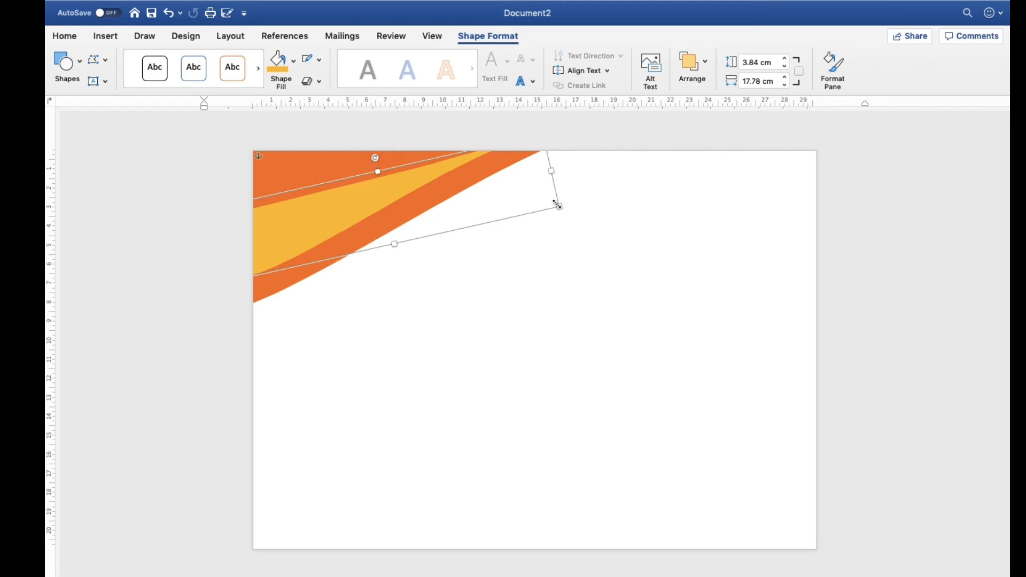
pyautogui.moveTo(561, 208); pyautogui.dragTo(534, 201)
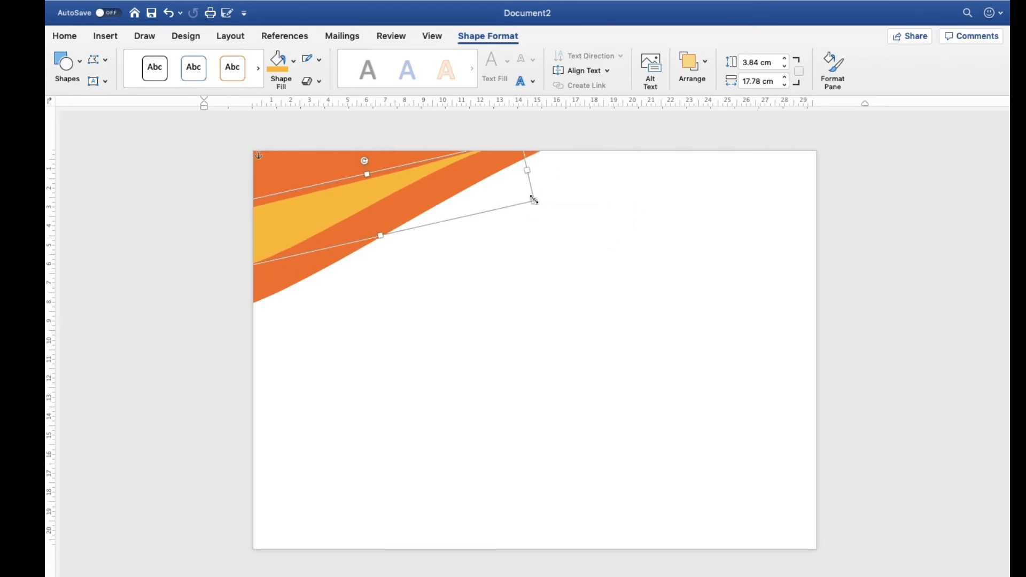
pyautogui.moveTo(315, 211); pyautogui.dragTo(322, 213)
pyautogui.click(476, 295)
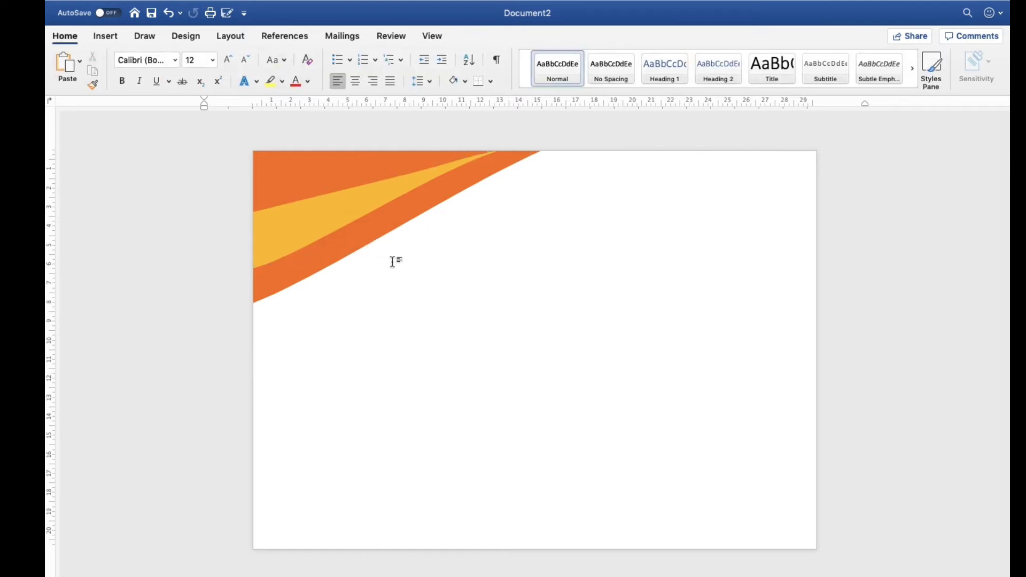
# Group the orange and golden-orange corner shapes into one object
pyautogui.click(377, 228)
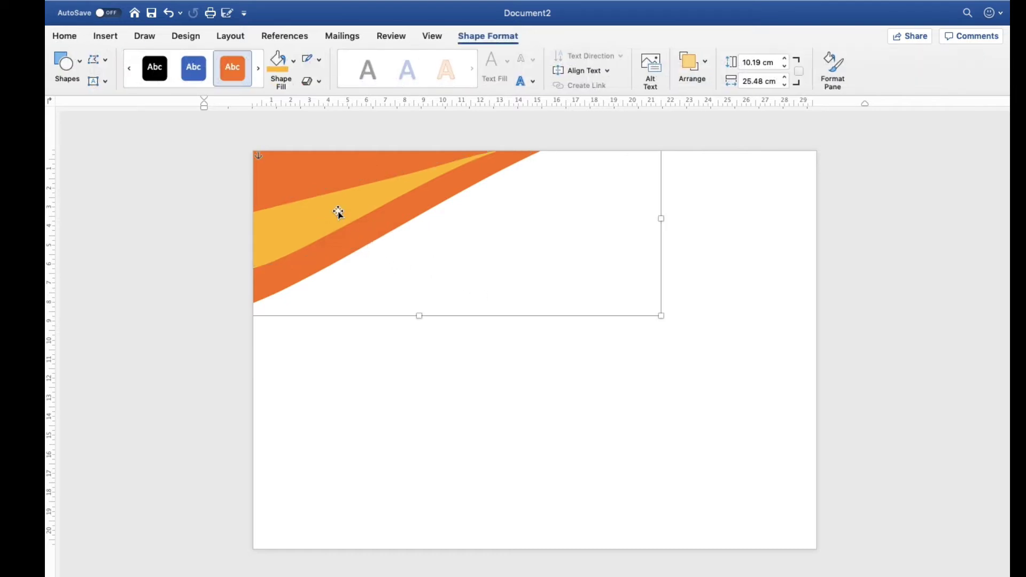
pyautogui.click(350, 217)
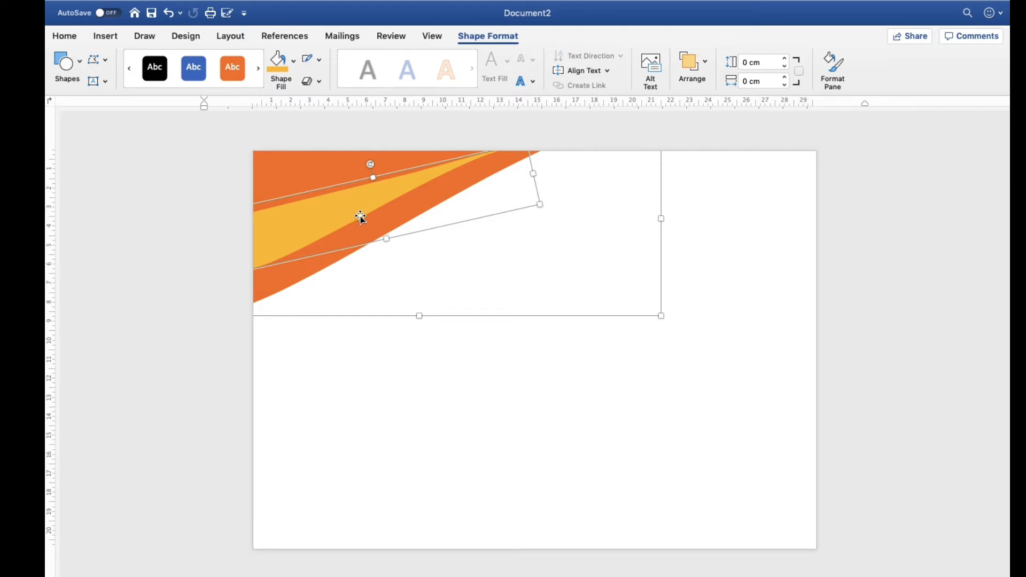
pyautogui.rightClick(361, 218)
pyautogui.moveTo(404, 272)
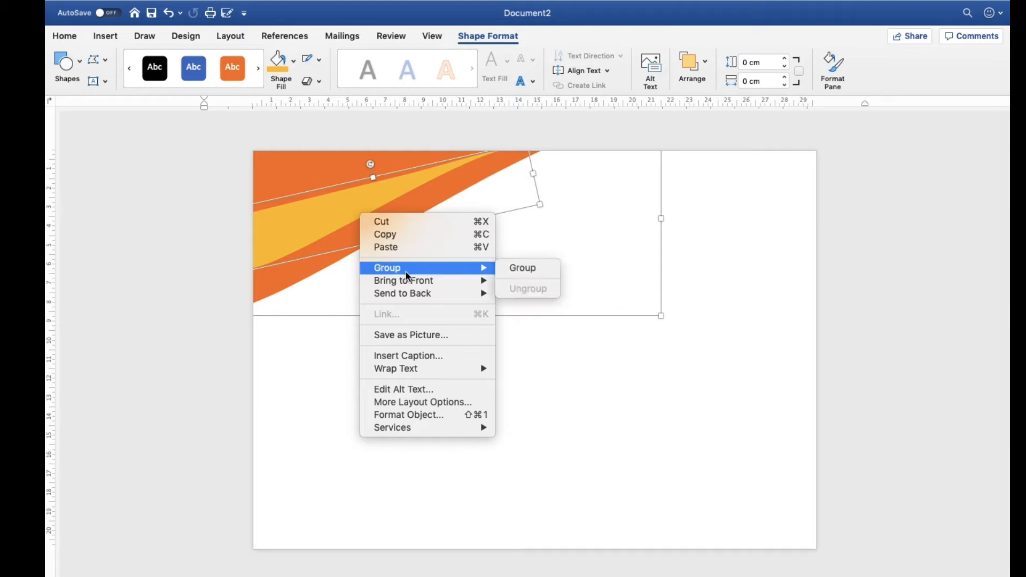
pyautogui.click(527, 273)
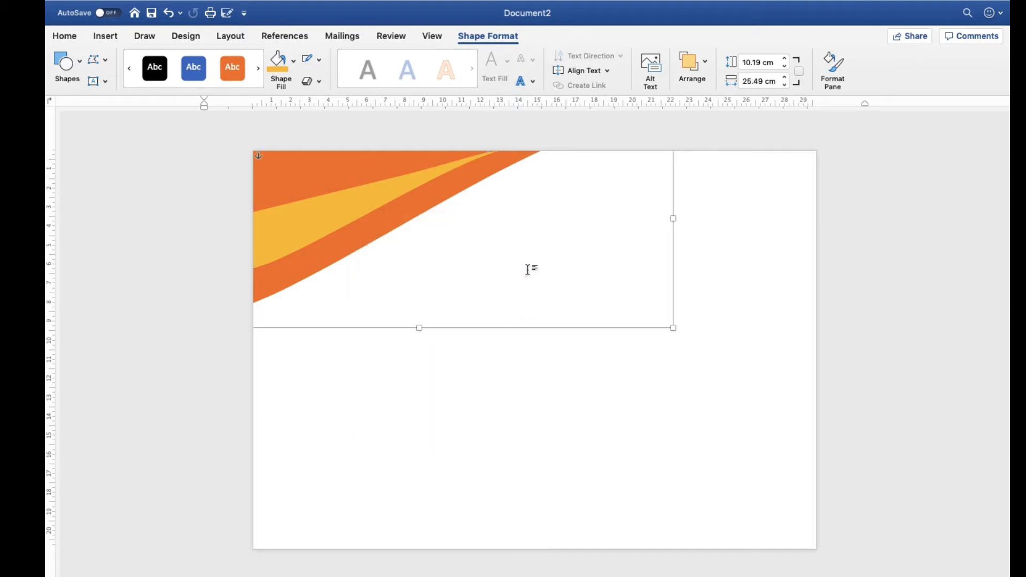
# Duplicate the grouped corner design, move the copy toward the page's centre and rotate it 180 degrees
pyautogui.press('super+v')
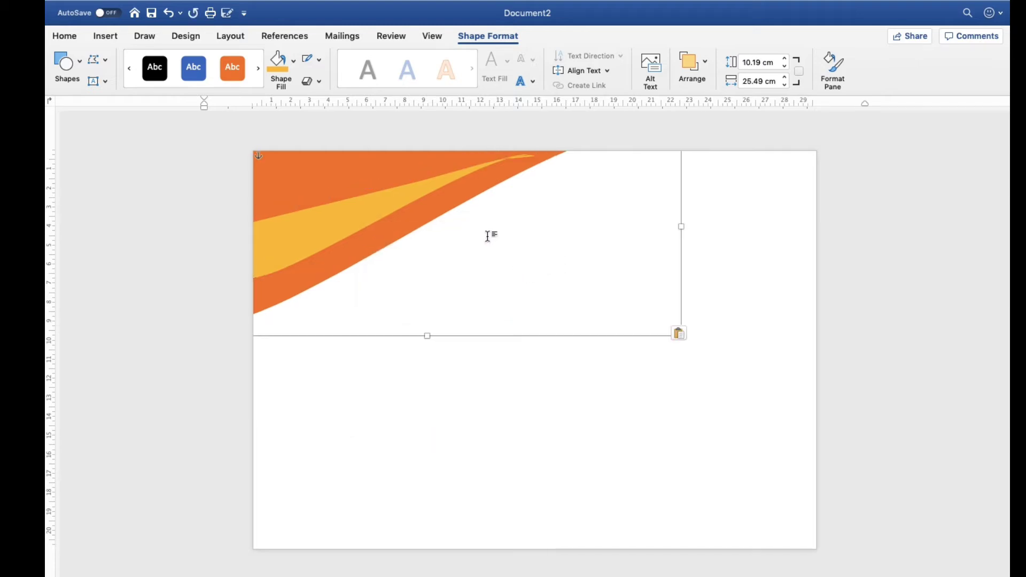
pyautogui.click(580, 410)
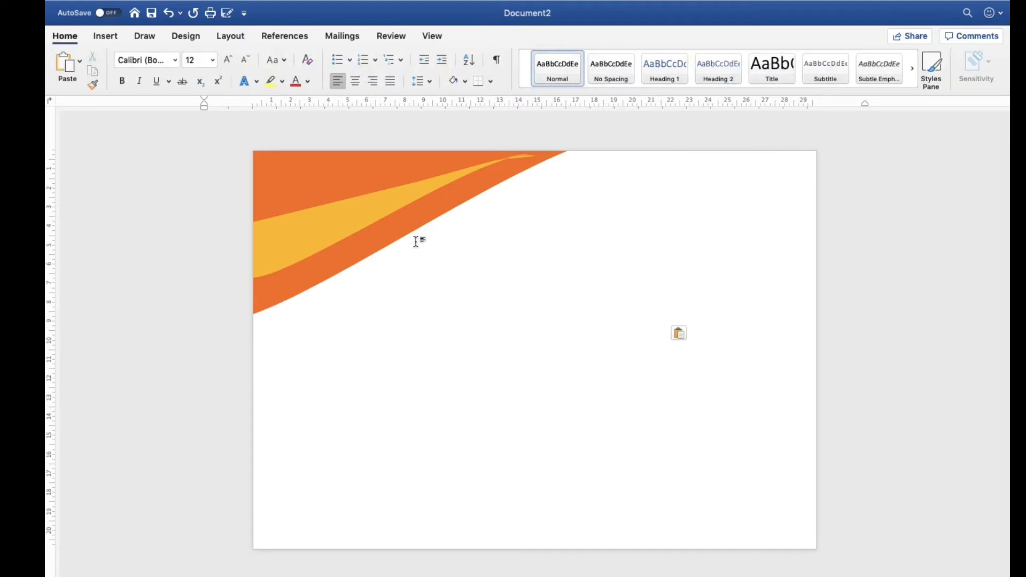
pyautogui.moveTo(385, 215); pyautogui.dragTo(500, 313)
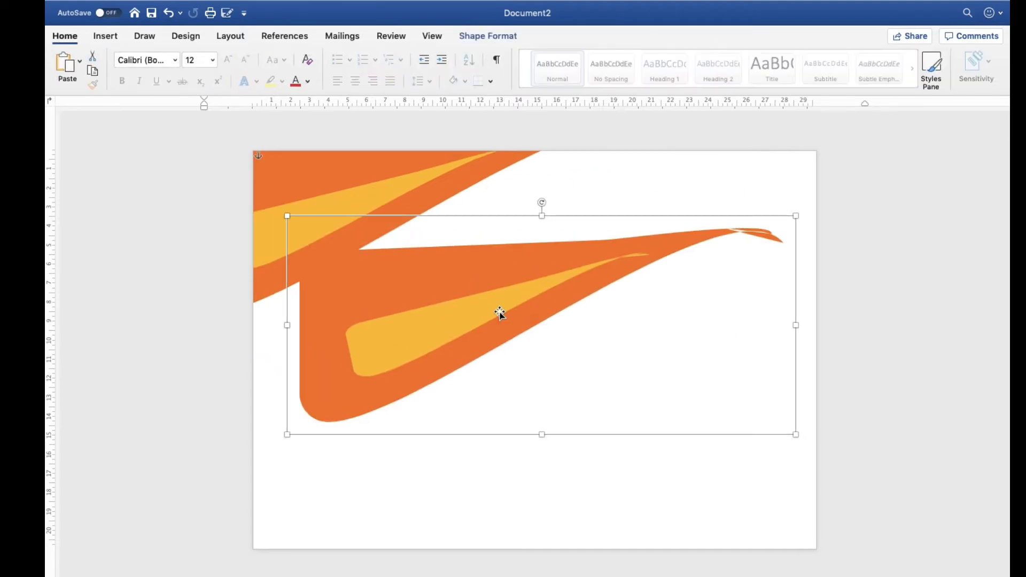
pyautogui.moveTo(541, 202); pyautogui.dragTo(545, 505)
# Shrink the rotated copy to roughly half size and fit it into the page's bottom-right corner, running past the edges
pyautogui.moveTo(602, 364); pyautogui.dragTo(620, 461)
pyautogui.moveTo(303, 312); pyautogui.dragTo(545, 448)
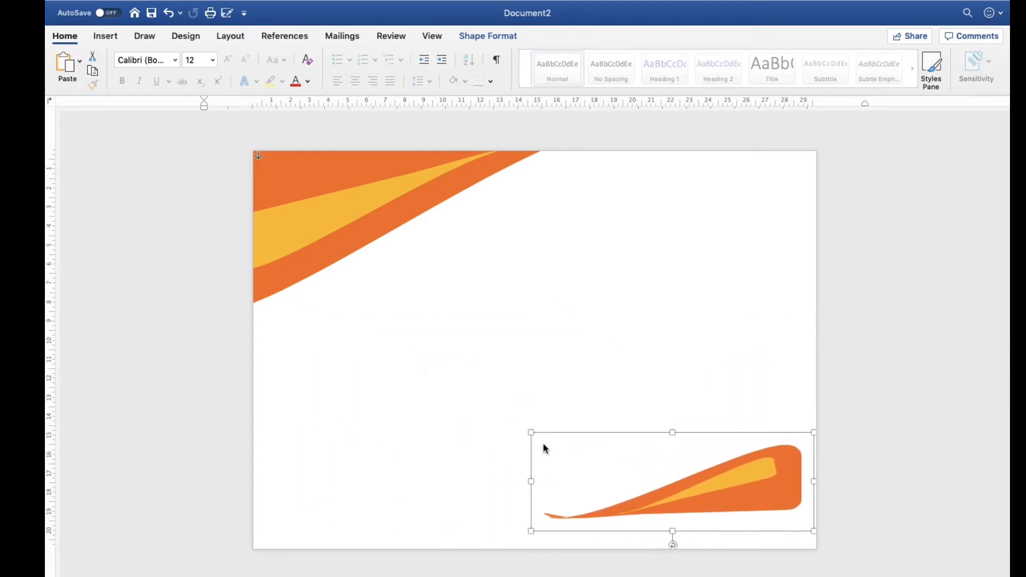
pyautogui.moveTo(706, 496); pyautogui.dragTo(744, 541)
pyautogui.click(618, 399)
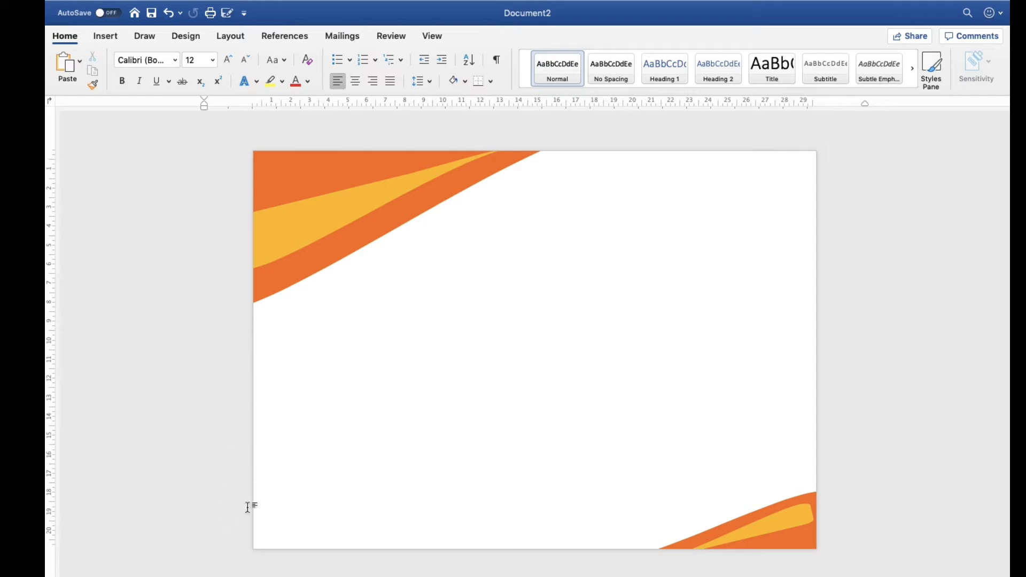
# Draw a Half Frame shape about 6.68 cm high and 4.9 cm wide near the page's top-right corner
pyautogui.click(120, 40)
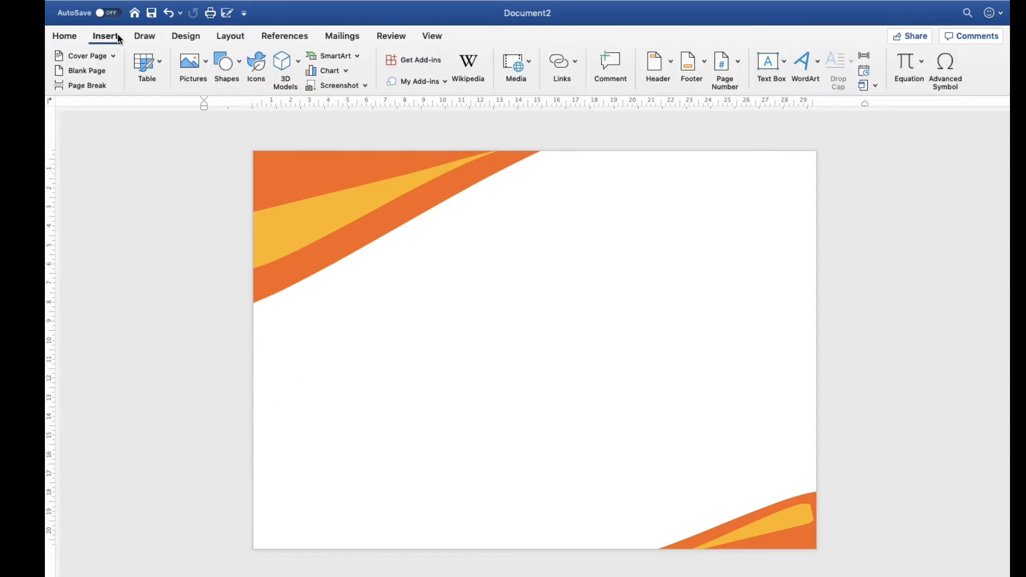
pyautogui.click(226, 76)
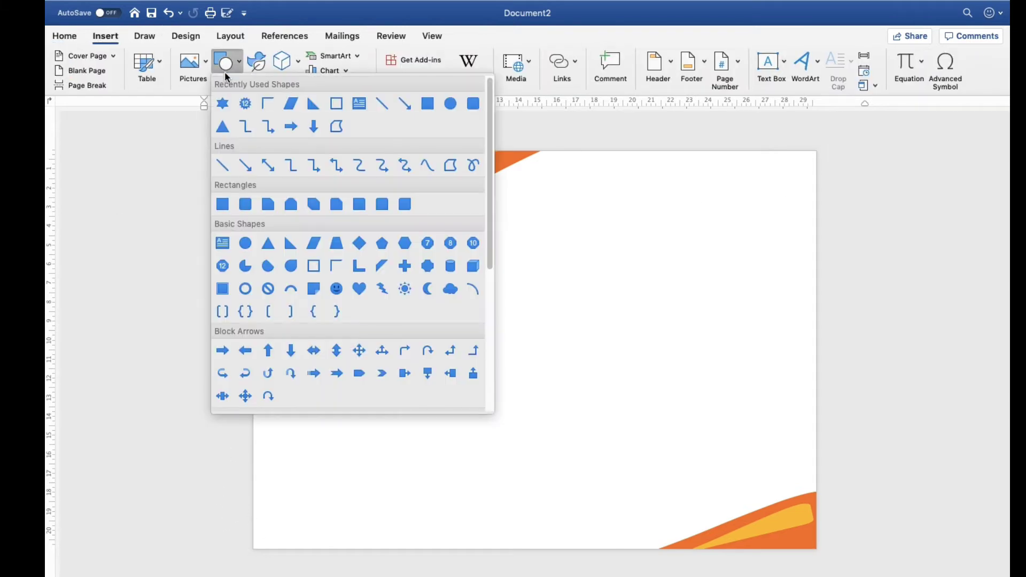
pyautogui.click(328, 269)
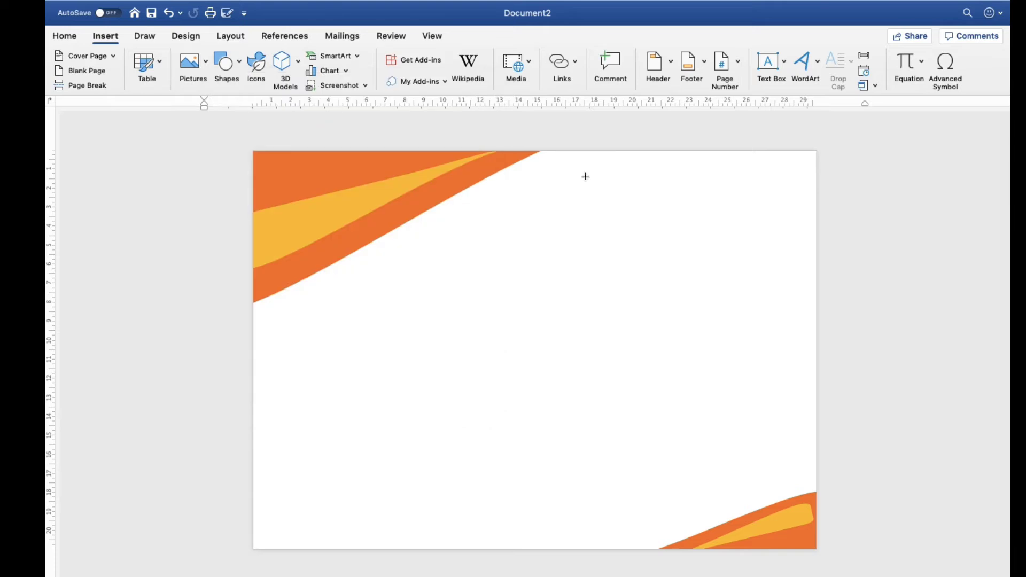
pyautogui.moveTo(709, 161); pyautogui.dragTo(803, 287)
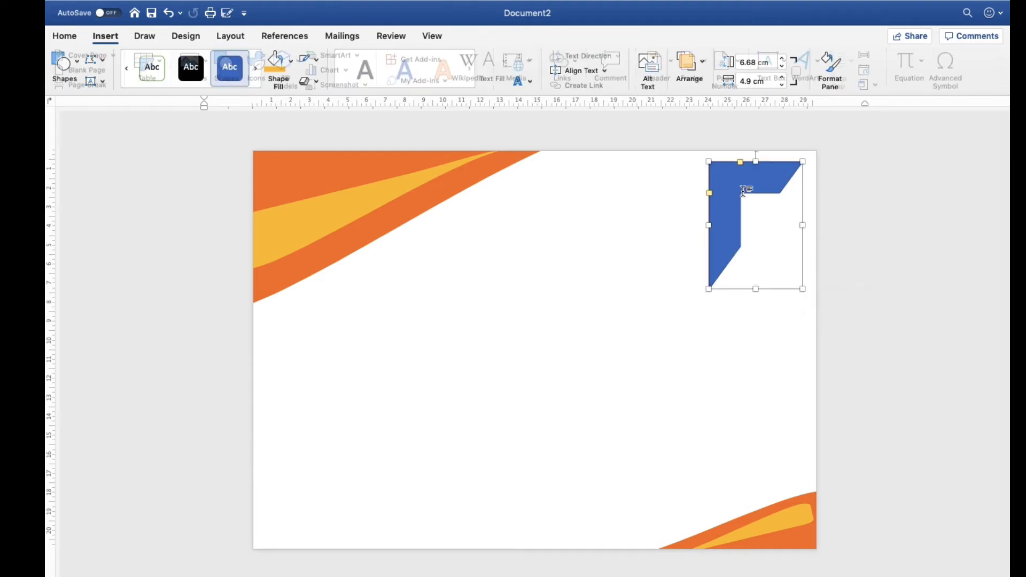
# Thin both arms of the half frame to narrow strips of matching thickness
pyautogui.click(702, 189)
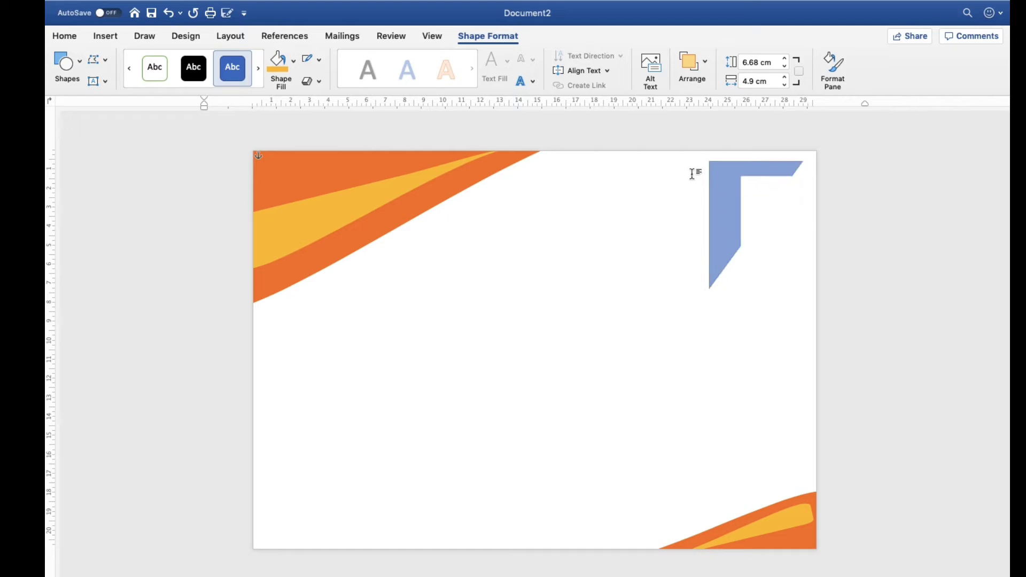
pyautogui.press('super+y')
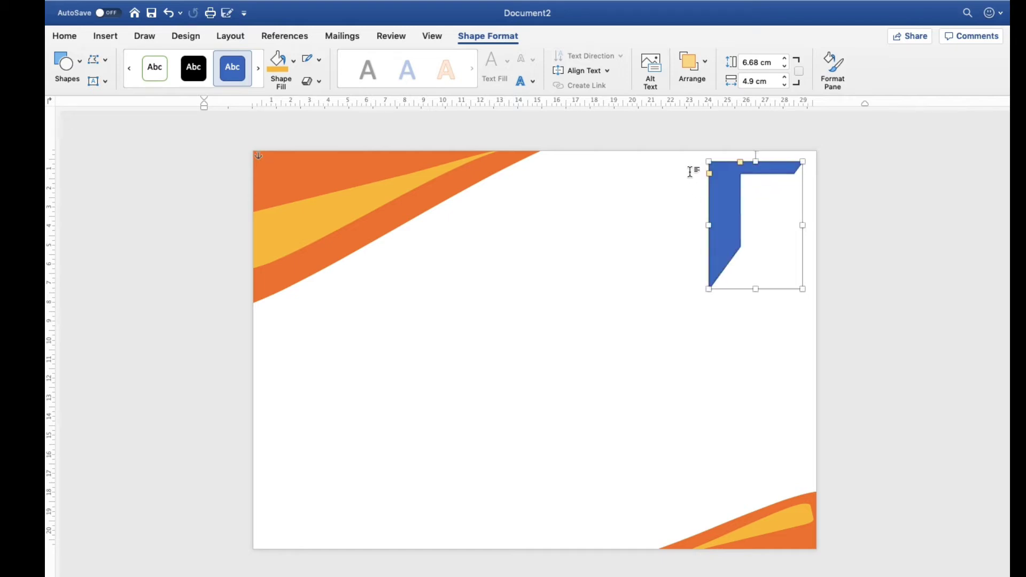
pyautogui.moveTo(740, 162); pyautogui.dragTo(713, 172)
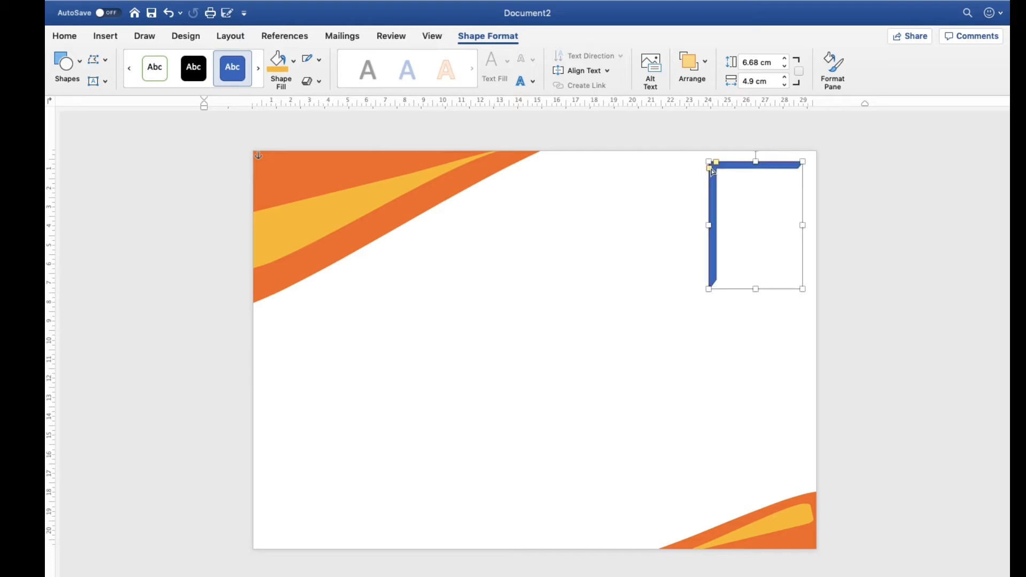
pyautogui.click(672, 189)
# Fill the half frame with orange, move it slightly down and inward, and remove its outline
pyautogui.click(714, 206)
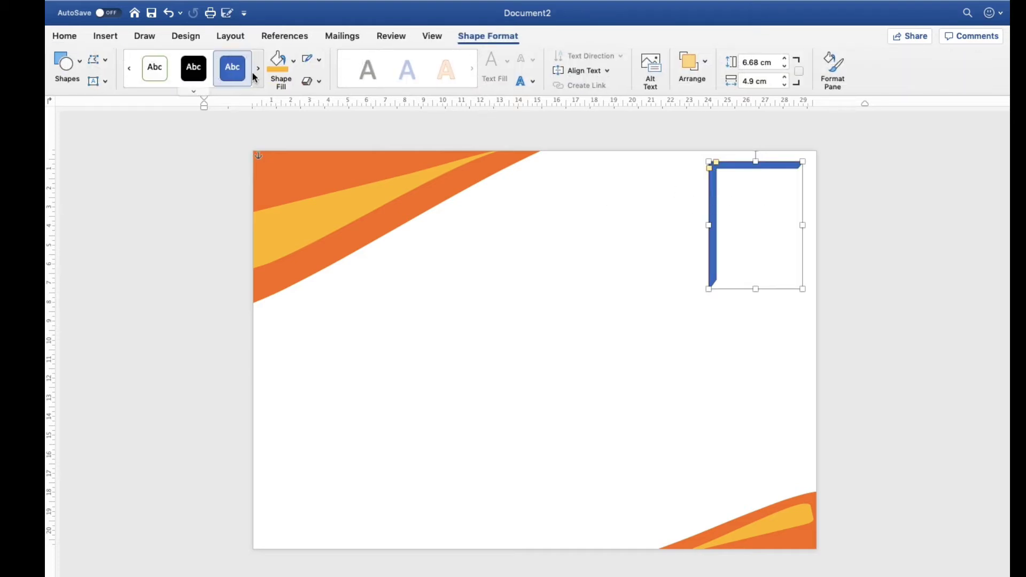
pyautogui.click(294, 61)
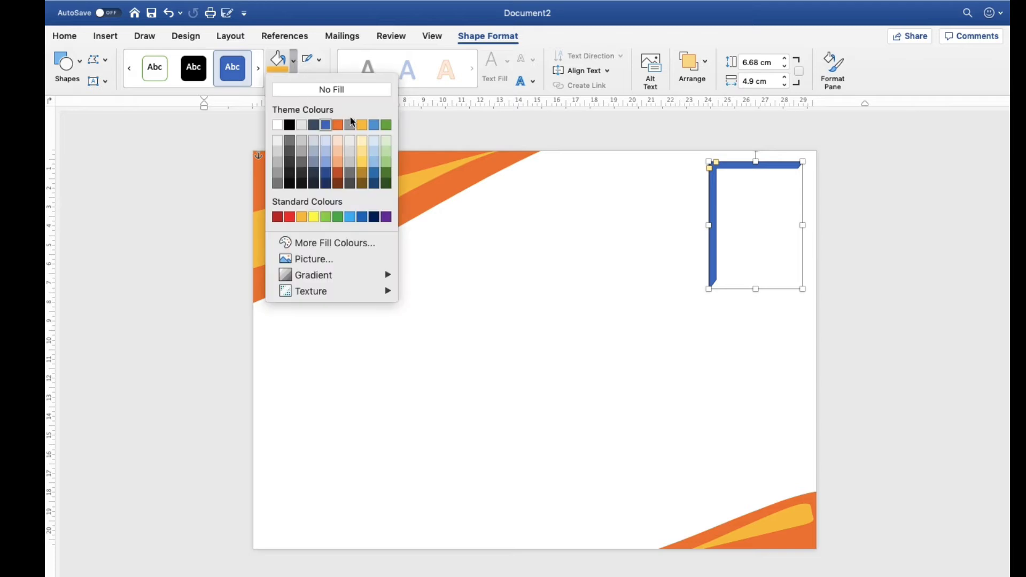
pyautogui.click(340, 130)
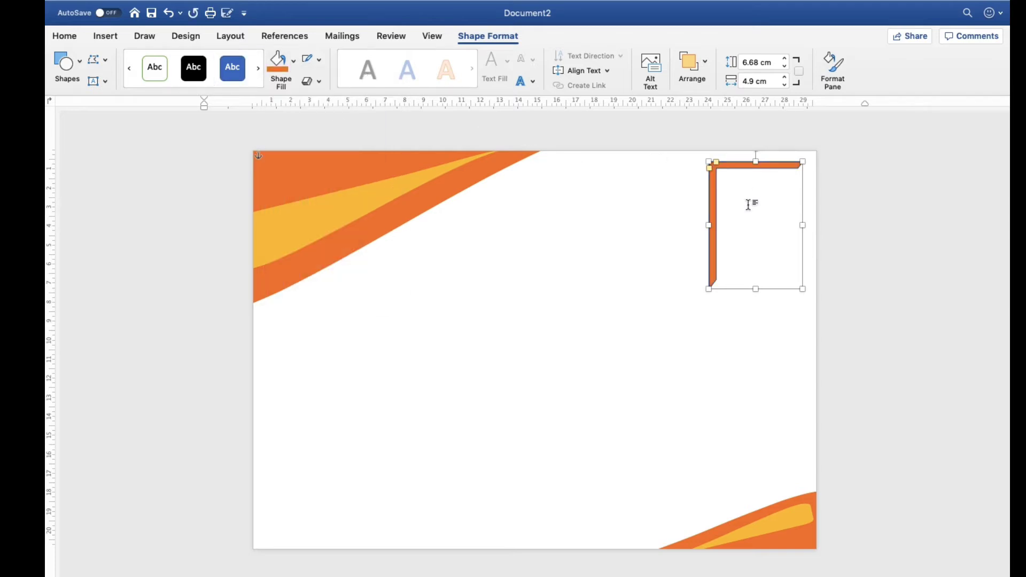
pyautogui.click(739, 234)
pyautogui.click(713, 192)
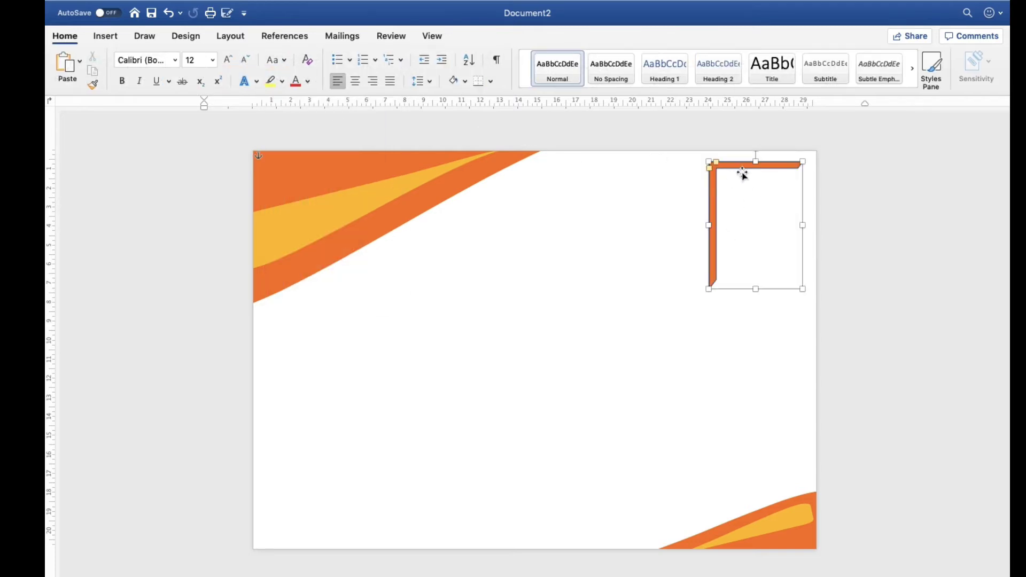
pyautogui.moveTo(744, 170); pyautogui.dragTo(712, 218)
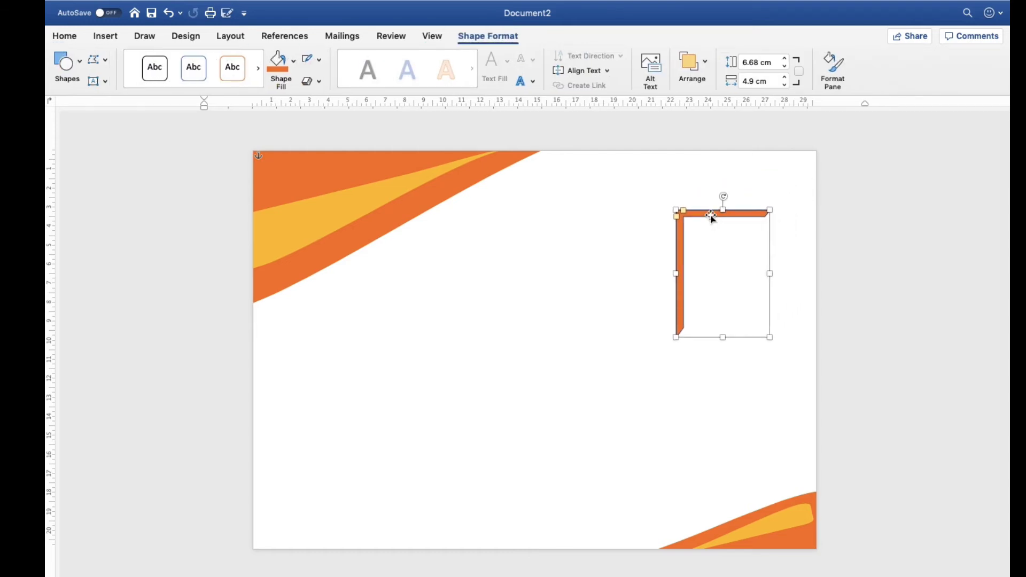
pyautogui.click(319, 59)
pyautogui.click(344, 84)
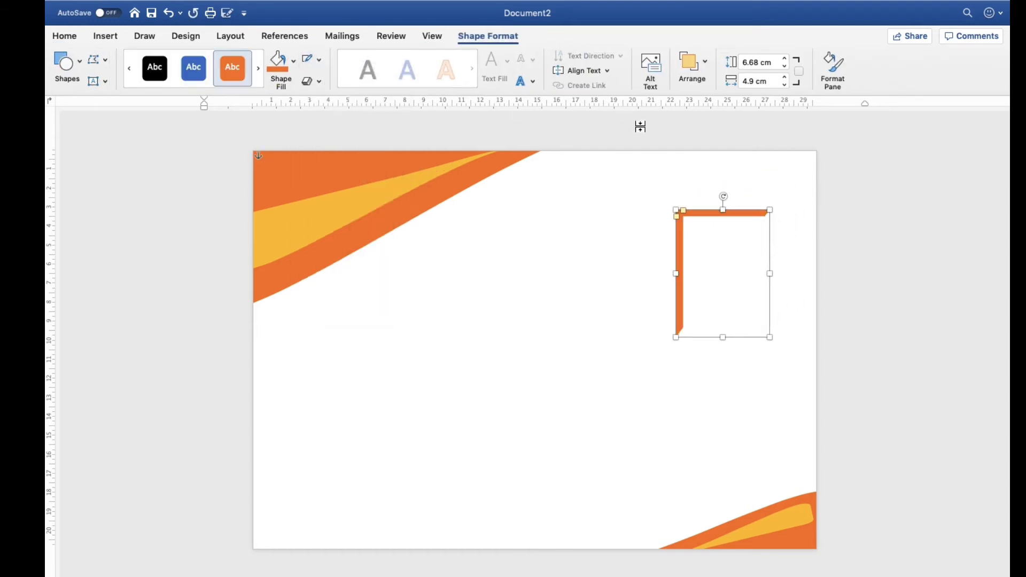
# Rotate the half frame 90 degrees clockwise and position it just inside the page's top-right corner
pyautogui.moveTo(723, 196); pyautogui.dragTo(800, 277)
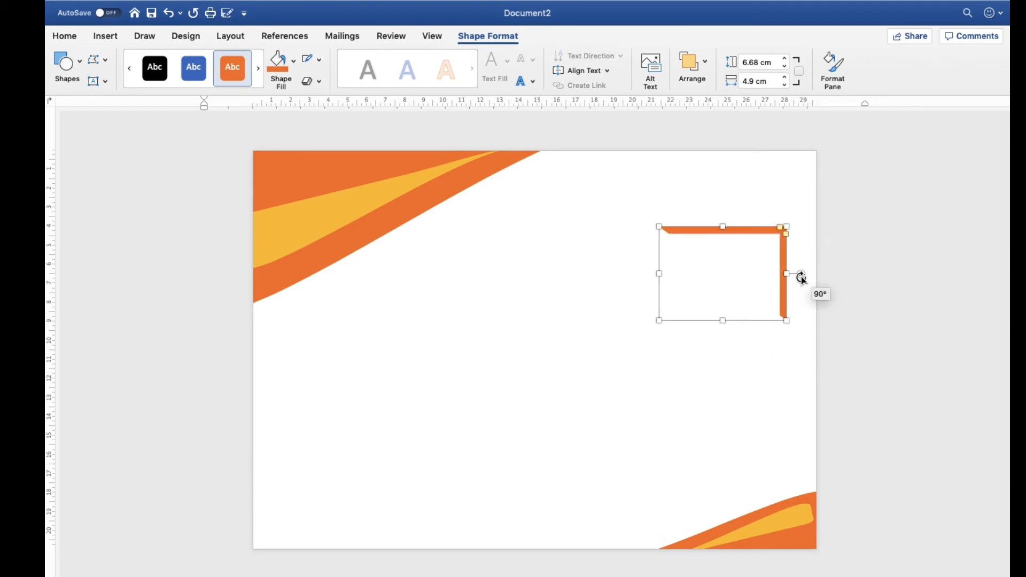
pyautogui.click(737, 284)
pyautogui.click(745, 235)
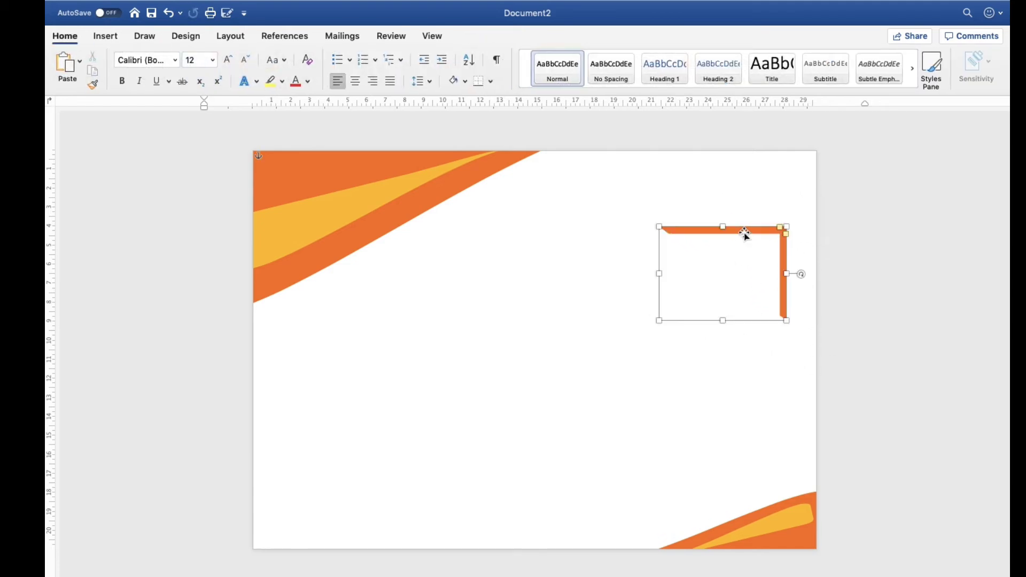
pyautogui.moveTo(745, 235); pyautogui.dragTo(766, 161)
pyautogui.click(704, 328)
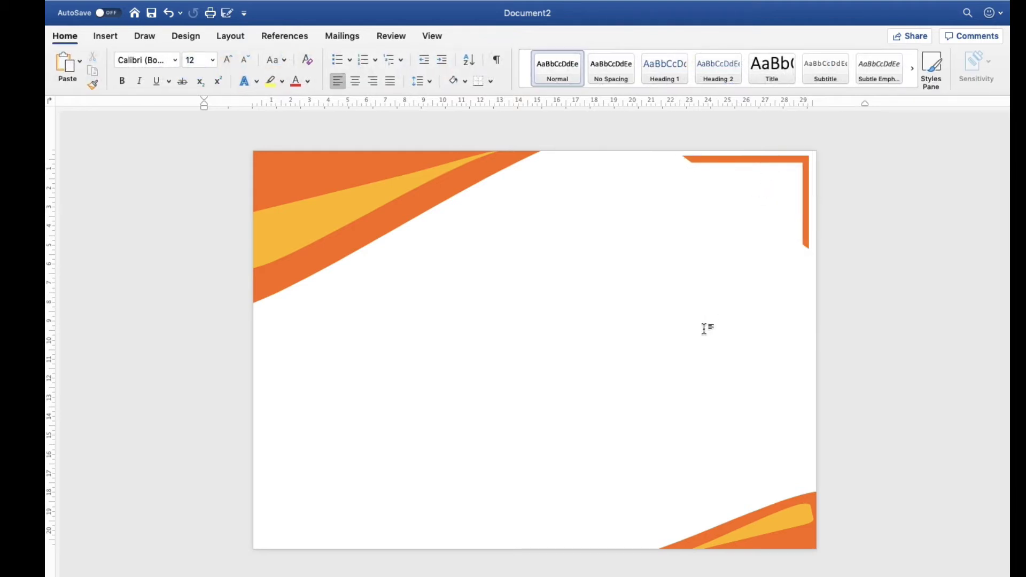
# Duplicate the orange half frame and place the copy just inside the original, leaving a thin gap between them
pyautogui.click(783, 163)
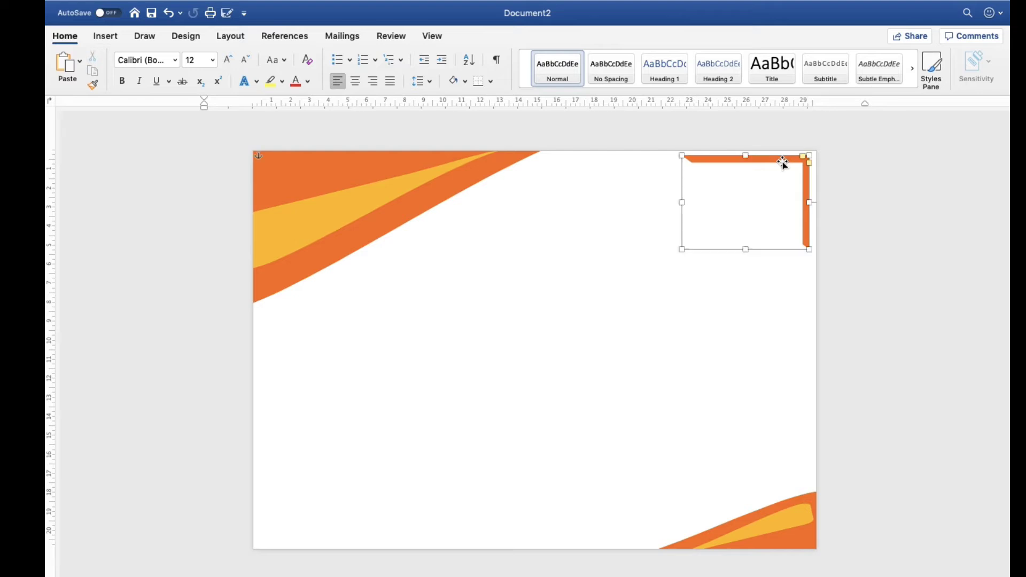
pyautogui.press('super+v')
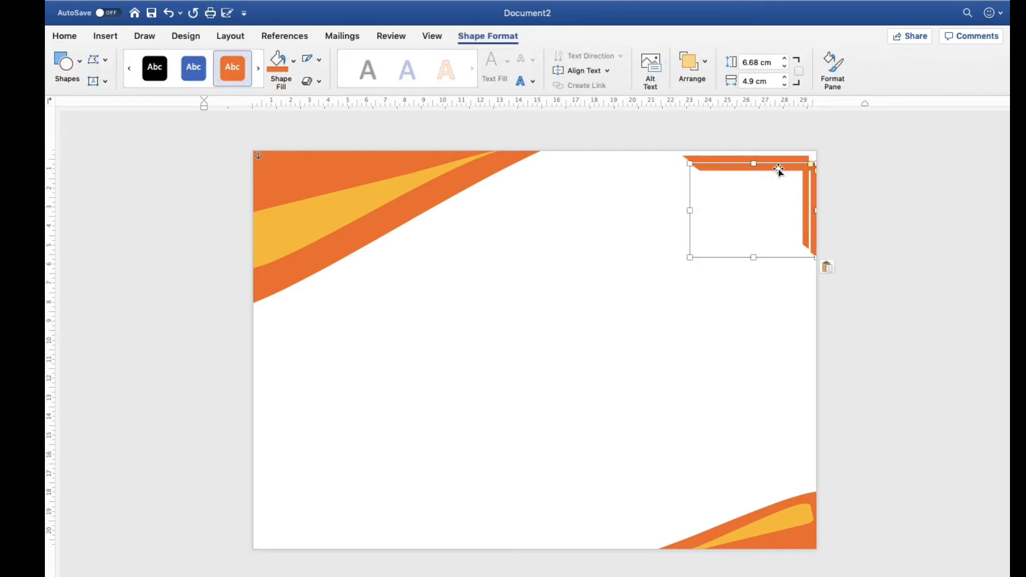
pyautogui.moveTo(779, 170); pyautogui.dragTo(762, 170)
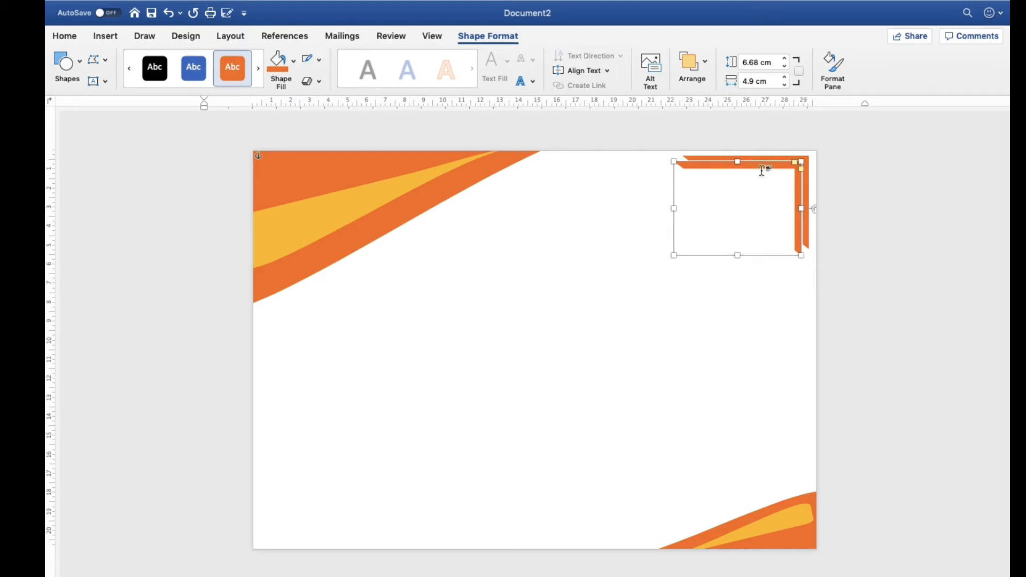
pyautogui.press('Down')
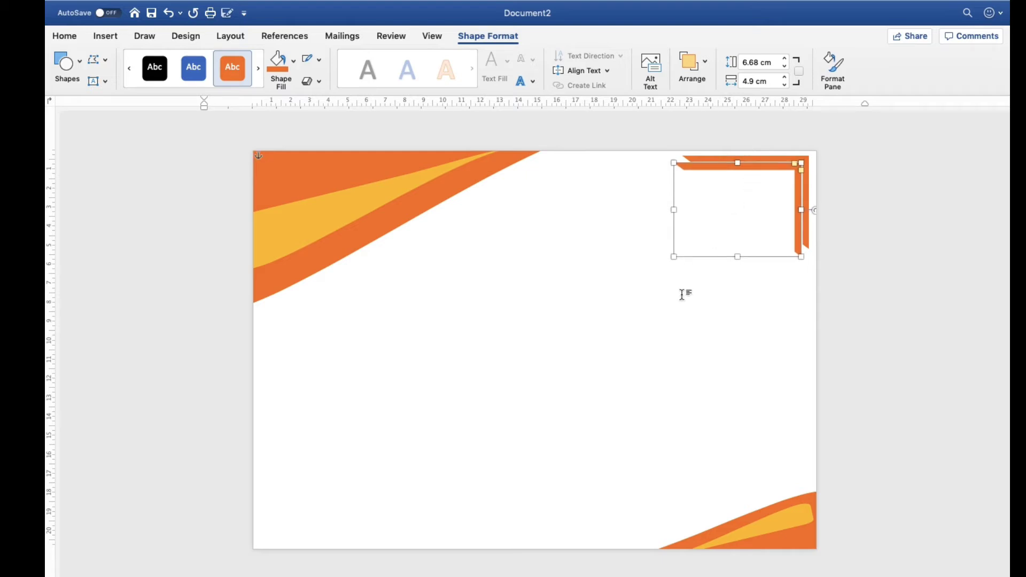
pyautogui.click(677, 310)
pyautogui.click(769, 171)
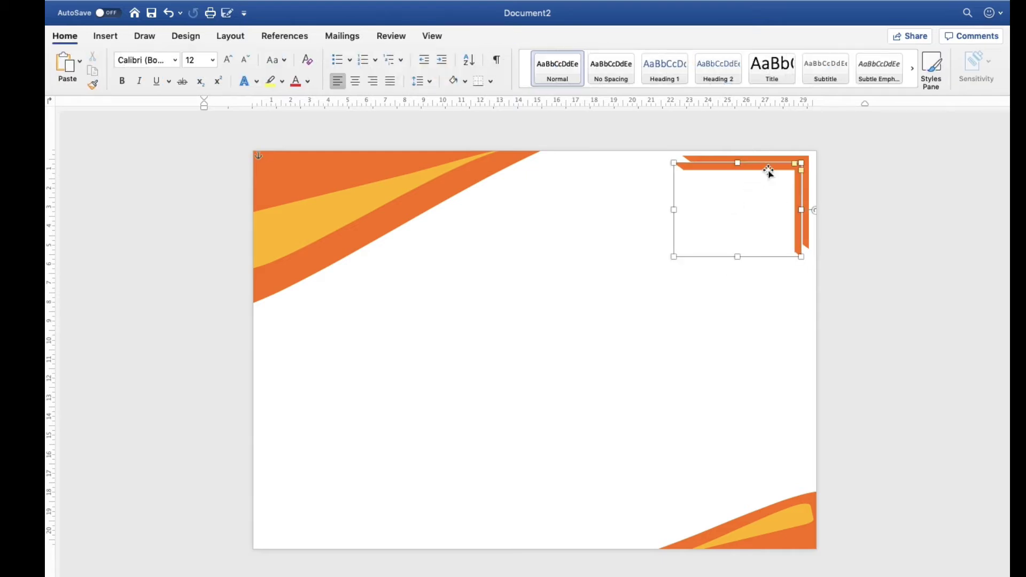
# Nudge the inner half frame slightly down to even out the gap to the outer one
pyautogui.press('Down')
pyautogui.press('Down')
pyautogui.press('Down')
pyautogui.press('Down')
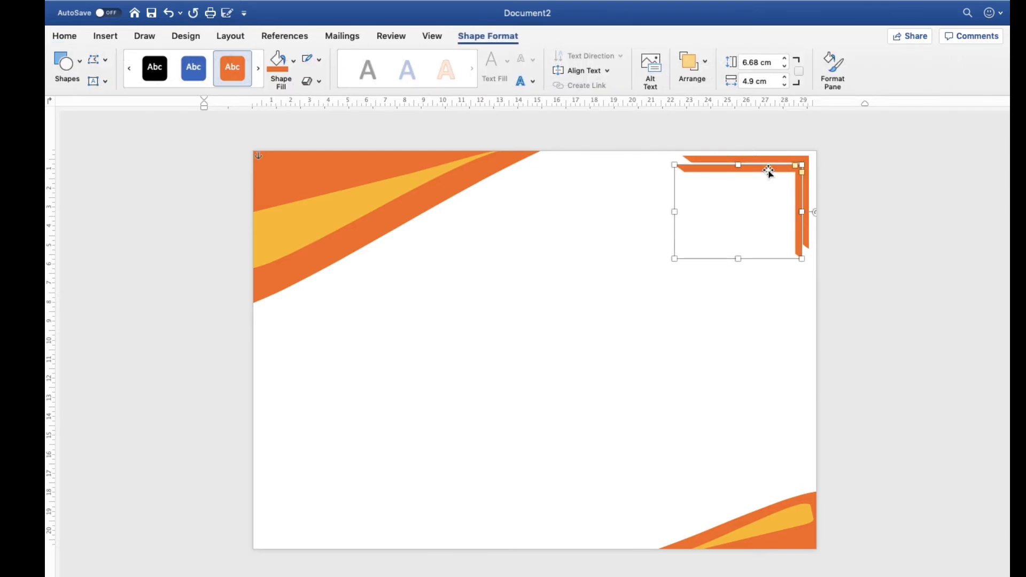
pyautogui.click(737, 341)
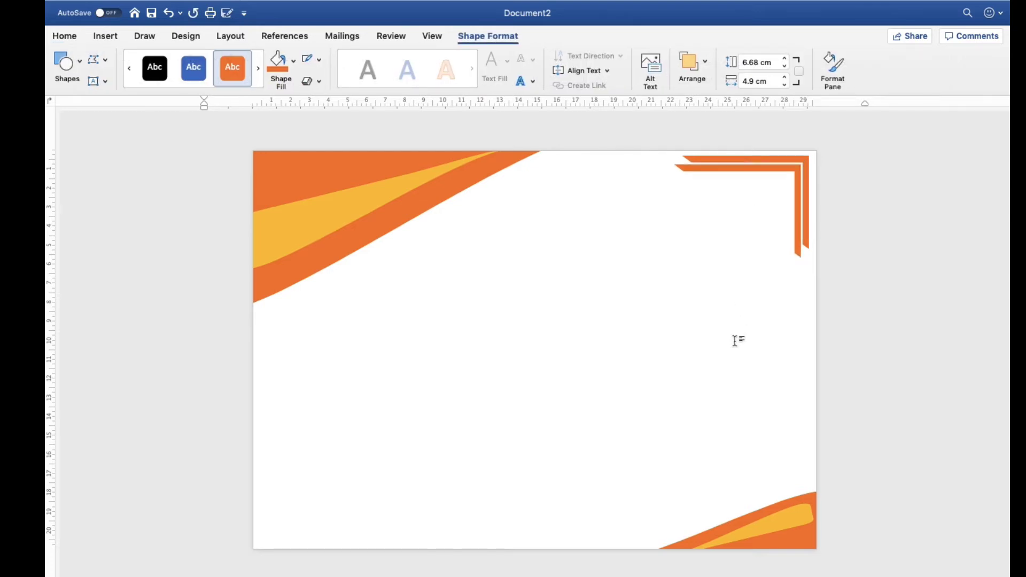
# Thin both arms of the inner half frame and shrink it to about 5.33 by 3.88 cm
pyautogui.click(737, 167)
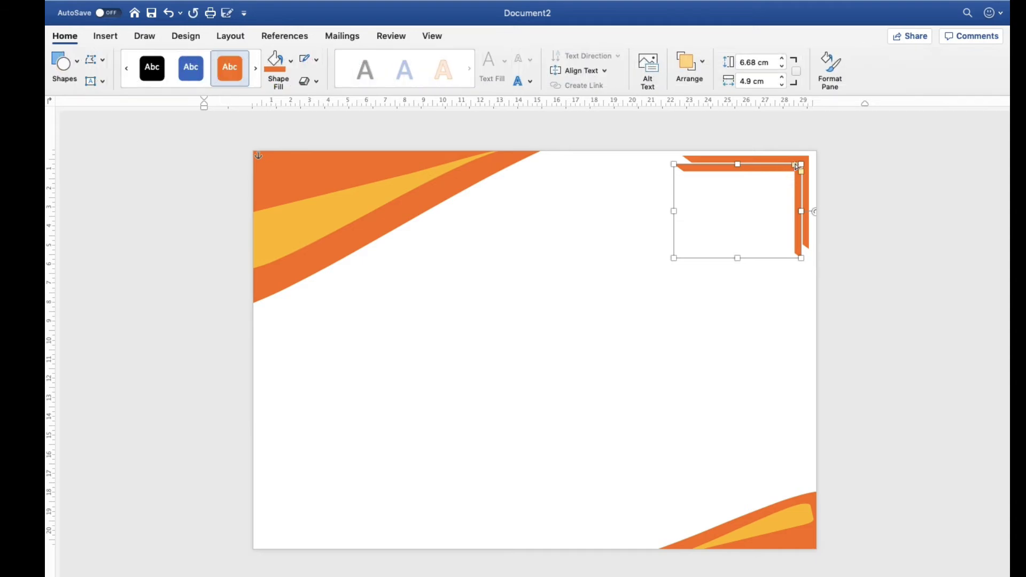
pyautogui.moveTo(794, 165); pyautogui.dragTo(816, 168)
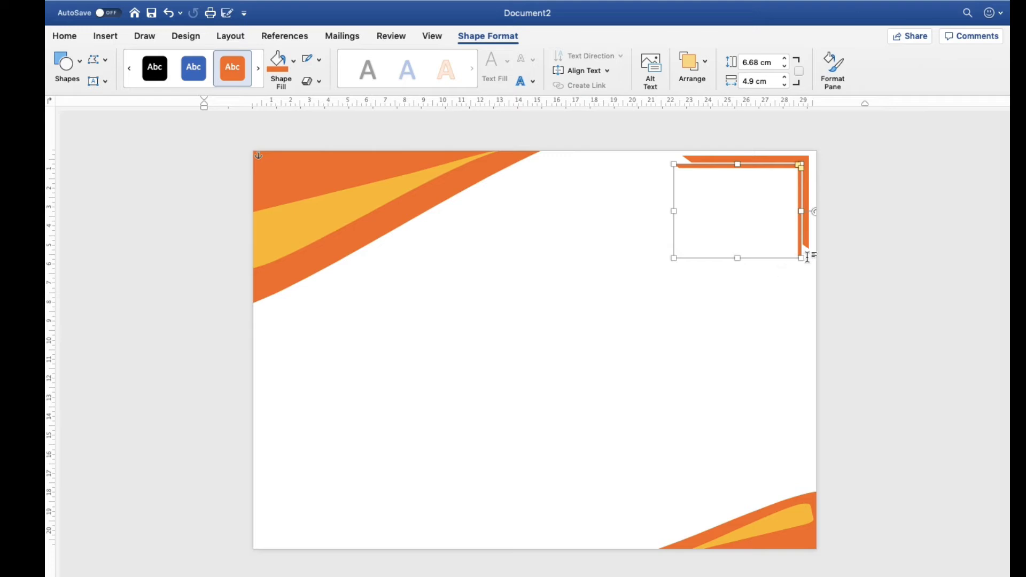
pyautogui.moveTo(802, 258); pyautogui.dragTo(777, 238)
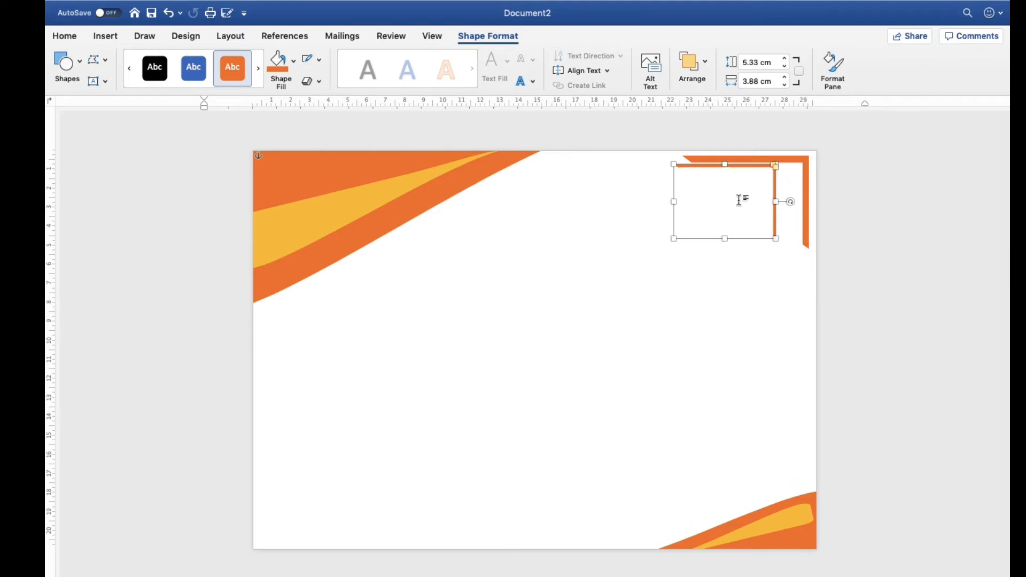
# Move the reduced half frame right until it nests just inside the outer frame's corner
pyautogui.press('Right')
pyautogui.press('Right')
pyautogui.press('Right')
pyautogui.press('Right')
pyautogui.press('Right')
pyautogui.press('Right')
pyautogui.press('Right')
pyautogui.press('Right')
pyautogui.press('Right')
pyautogui.press('Right')
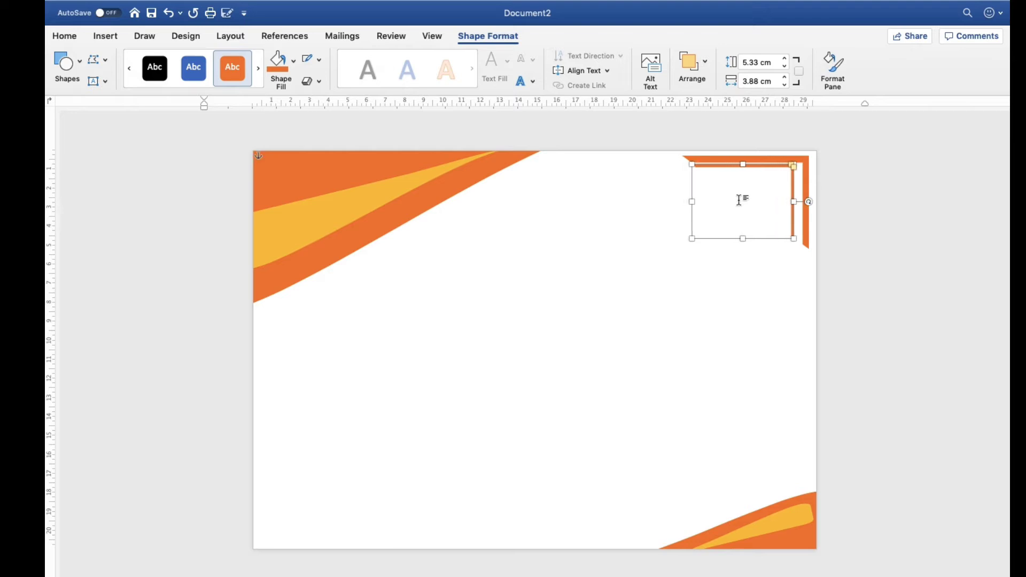
pyautogui.press('Right')
pyautogui.press('Right')
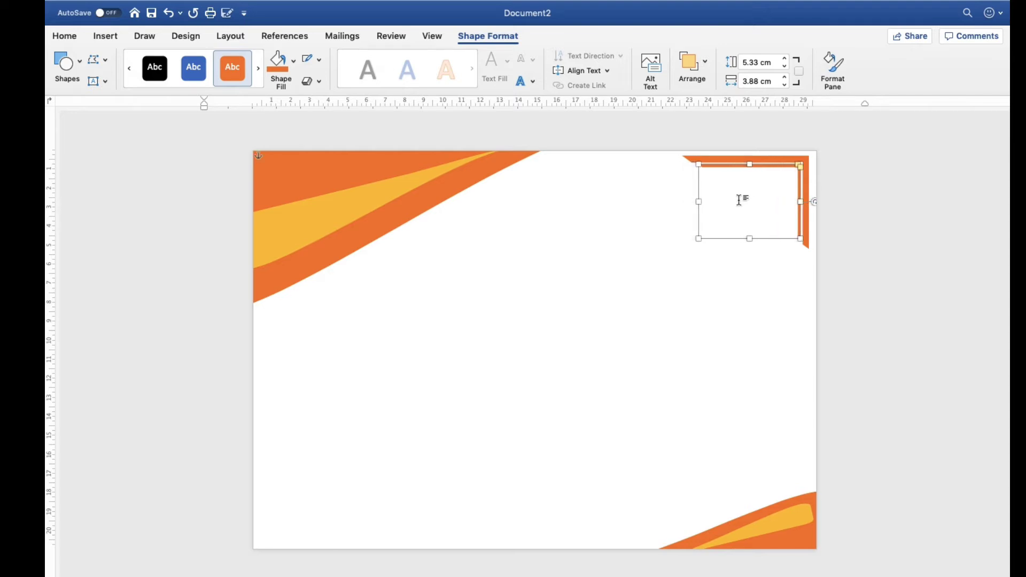
pyautogui.press('Right')
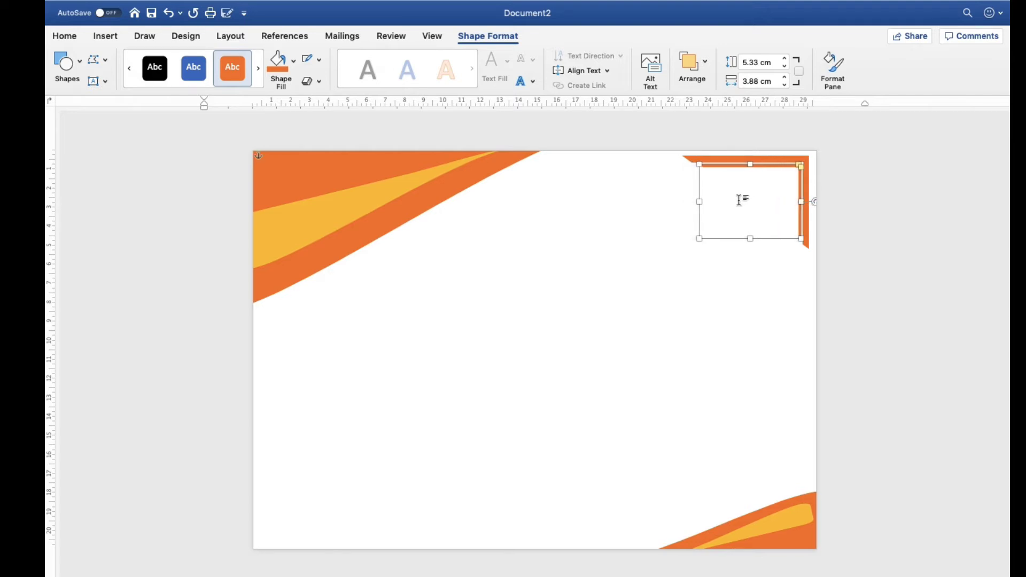
# Fill the inner half frame with the golden orange from the standard colours
pyautogui.click(296, 69)
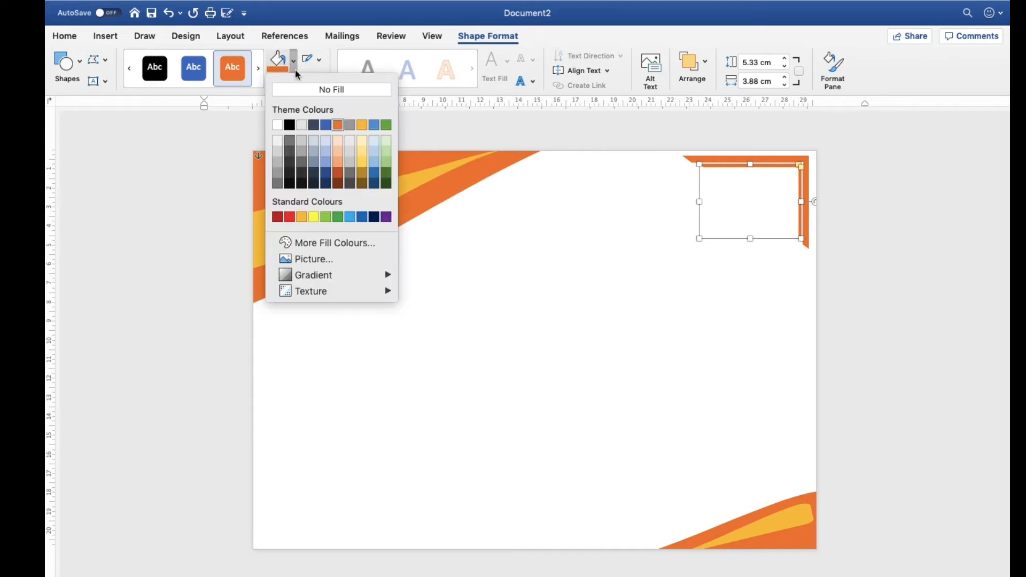
pyautogui.click(301, 217)
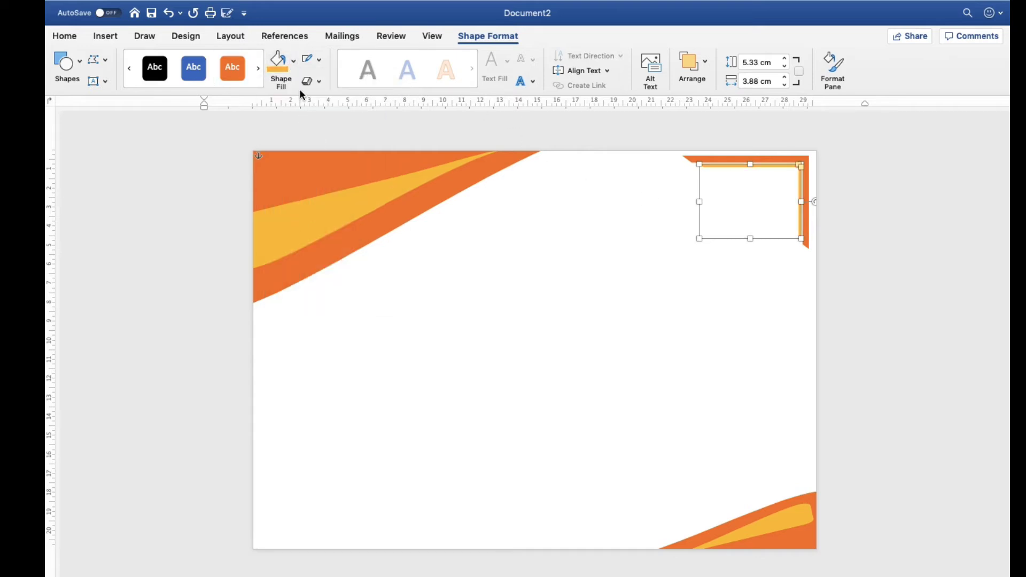
pyautogui.click(579, 349)
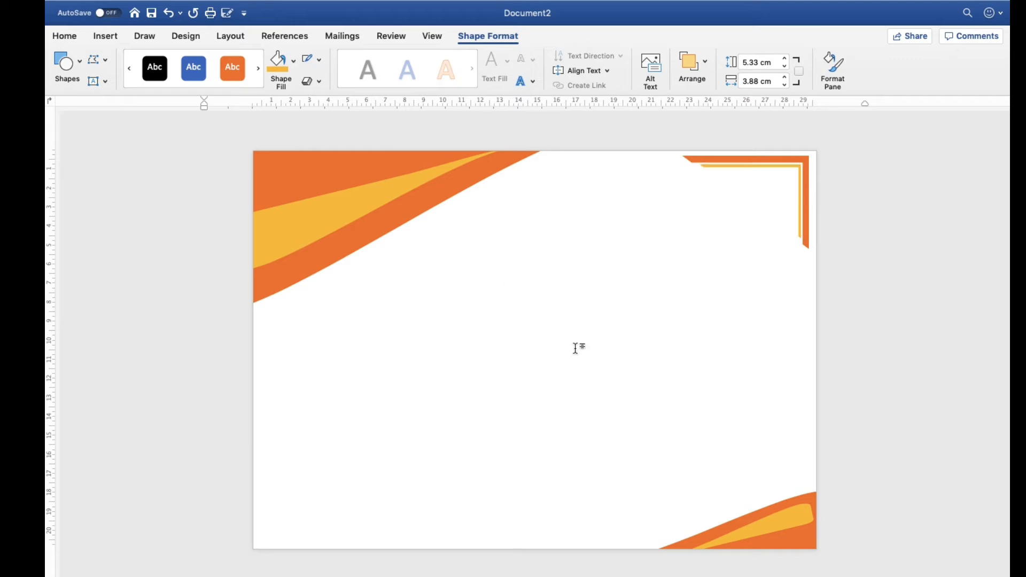
# Group the orange and golden half frames in the page's top-right corner
pyautogui.click(738, 163)
pyautogui.click(730, 170)
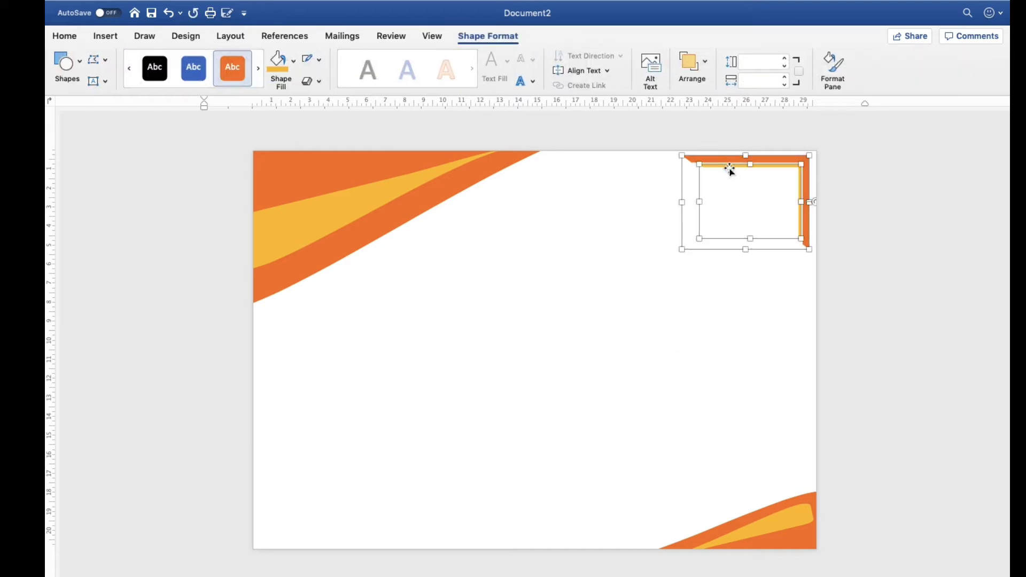
pyautogui.rightClick(731, 171)
pyautogui.moveTo(786, 223)
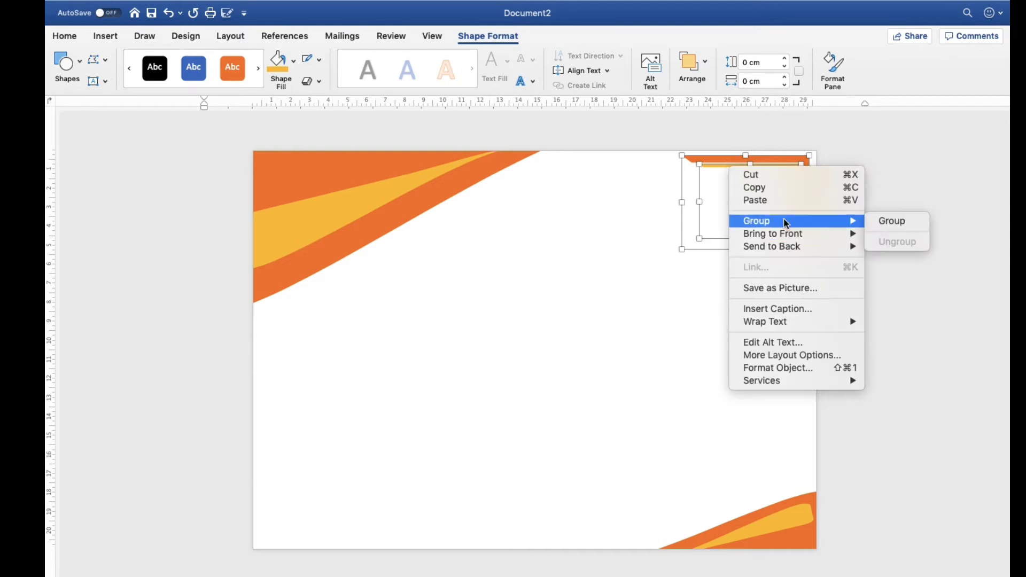
pyautogui.click(890, 221)
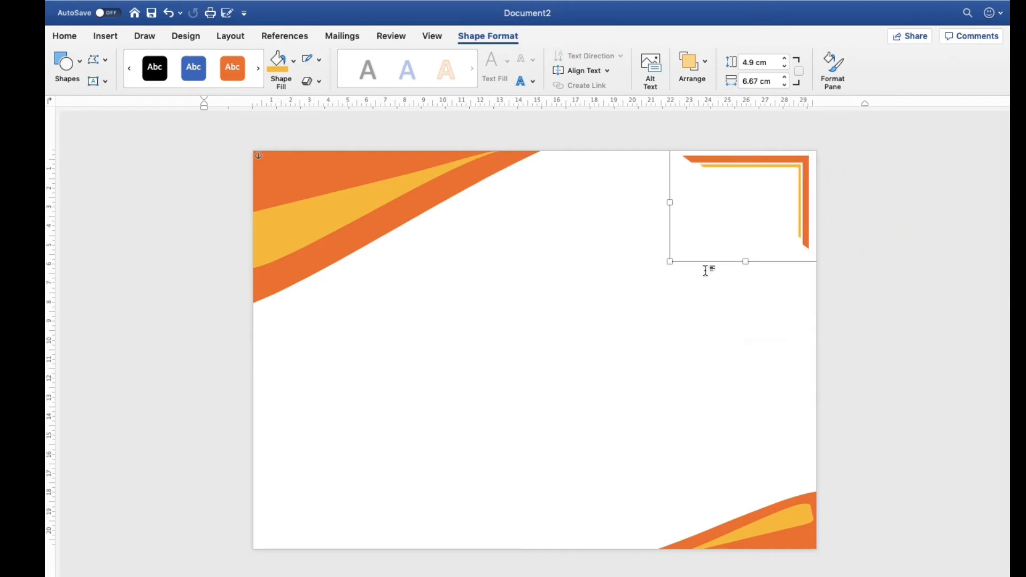
# Duplicate the half-frame group, place the copy in the page's lower-left area, and rotate it 180 degrees
pyautogui.press('super+v')
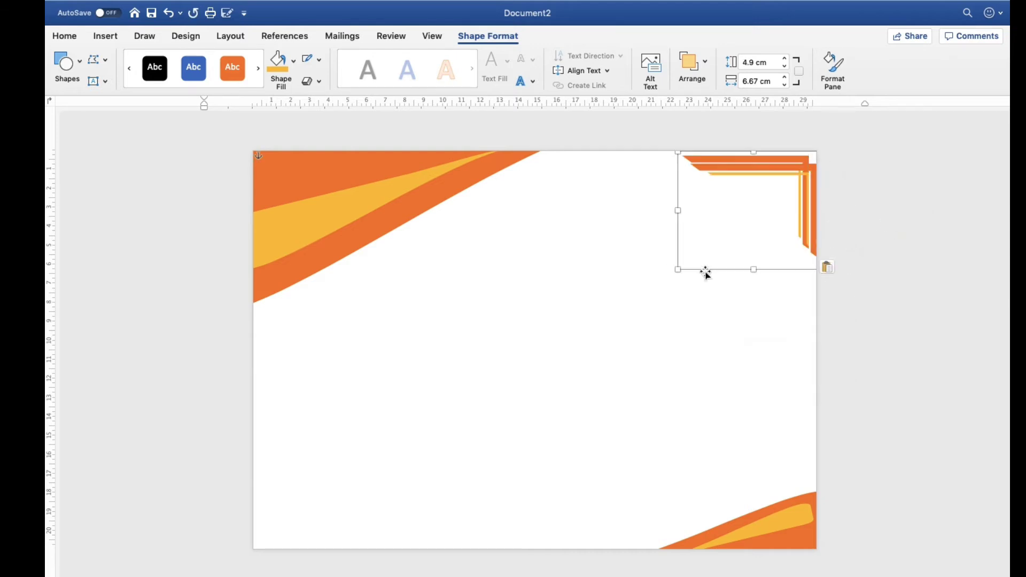
pyautogui.click(744, 215)
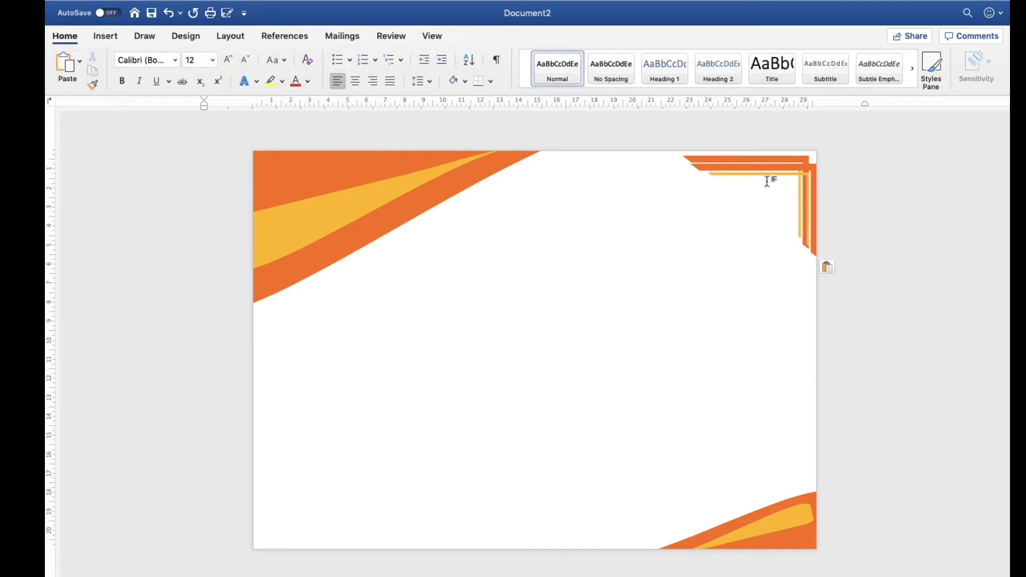
pyautogui.moveTo(765, 172); pyautogui.dragTo(370, 404)
pyautogui.moveTo(362, 374); pyautogui.dragTo(354, 536)
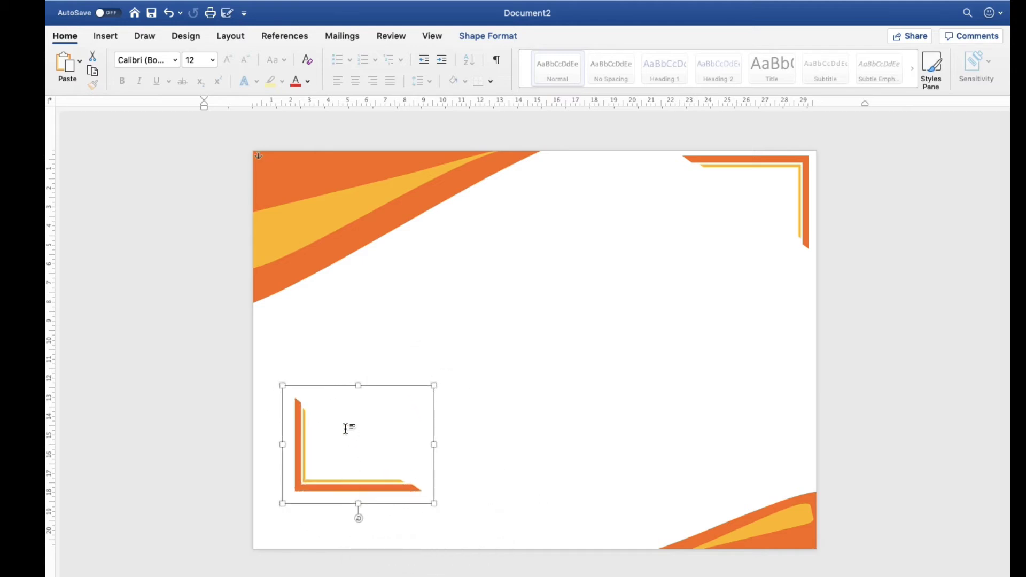
# Nudge the rotated half-frame group into the page's bottom-left corner, leaving a thin margin to both page edges
pyautogui.press('Left')
pyautogui.press('Left')
pyautogui.press('Left')
pyautogui.press('Left')
pyautogui.press('Left')
pyautogui.press('Left')
pyautogui.press('Left')
pyautogui.press('Left')
pyautogui.press('Left')
pyautogui.press('Left')
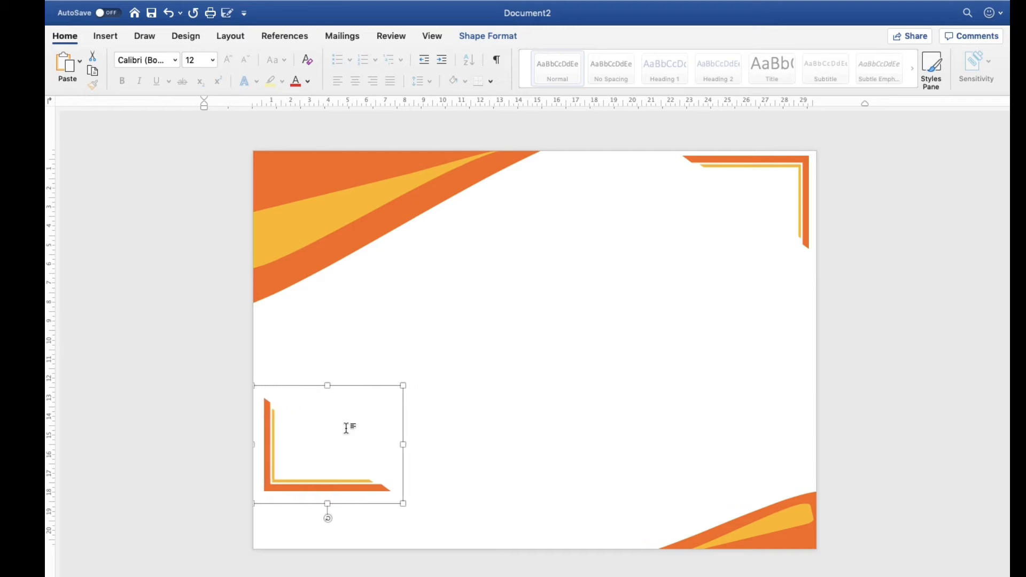
pyautogui.press('Left')
pyautogui.press('Left')
pyautogui.press('Left')
pyautogui.press('Left')
pyautogui.press('Left')
pyautogui.press('Left')
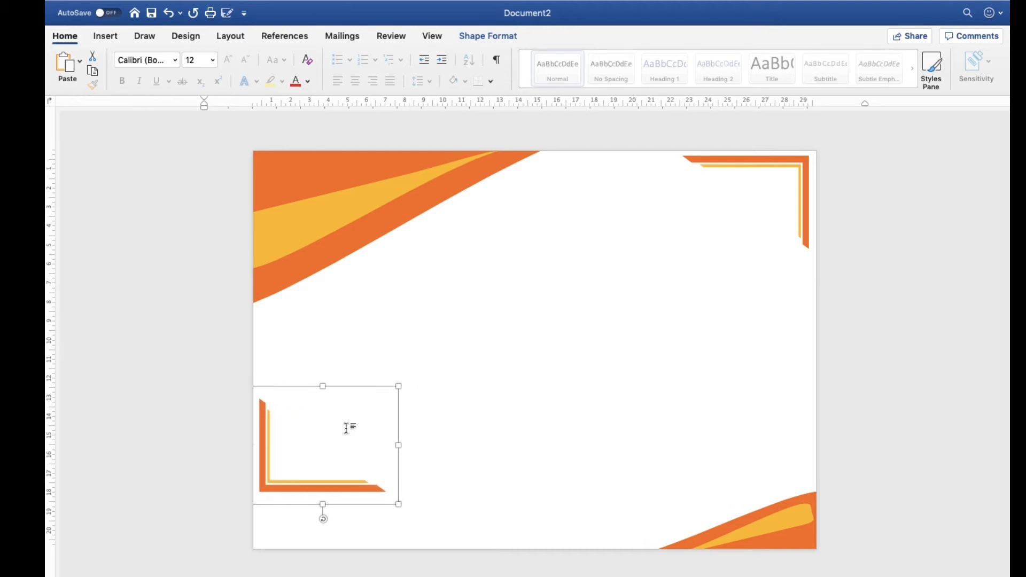
pyautogui.press('Down')
pyautogui.press('Down')
pyautogui.press('Down')
pyautogui.press('Down')
pyautogui.press('Down')
pyautogui.press('Down')
pyautogui.press('Down')
pyautogui.press('Down')
pyautogui.press('Down')
pyautogui.press('Down')
pyautogui.press('Down')
pyautogui.press('Down')
pyautogui.press('Down')
pyautogui.press('Down')
pyautogui.press('Down')
pyautogui.press('Down')
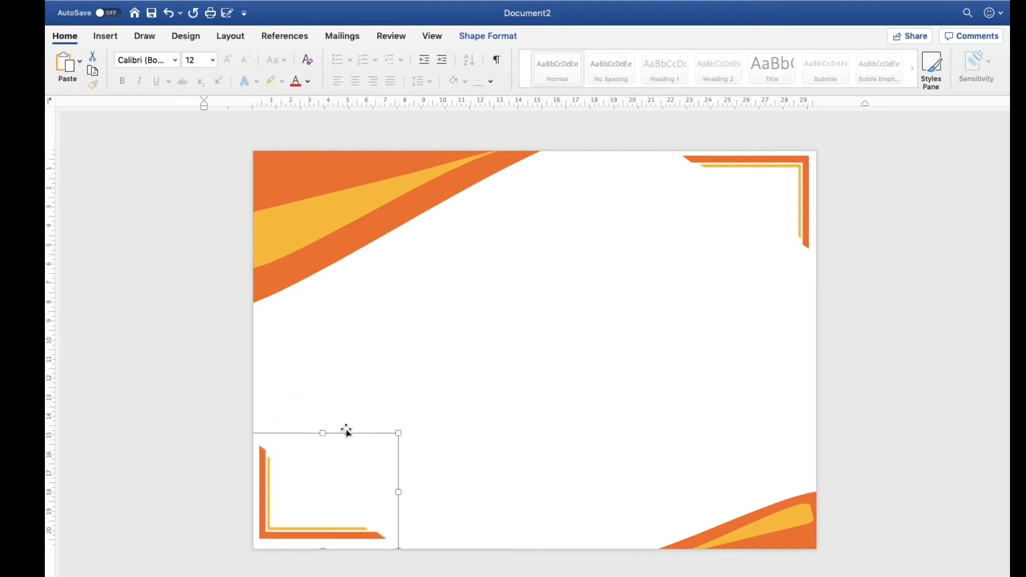
pyautogui.press('Left')
pyautogui.press('Left')
pyautogui.press('Down')
pyautogui.press('Down')
pyautogui.press('Down')
pyautogui.press('Down')
pyautogui.press('Down')
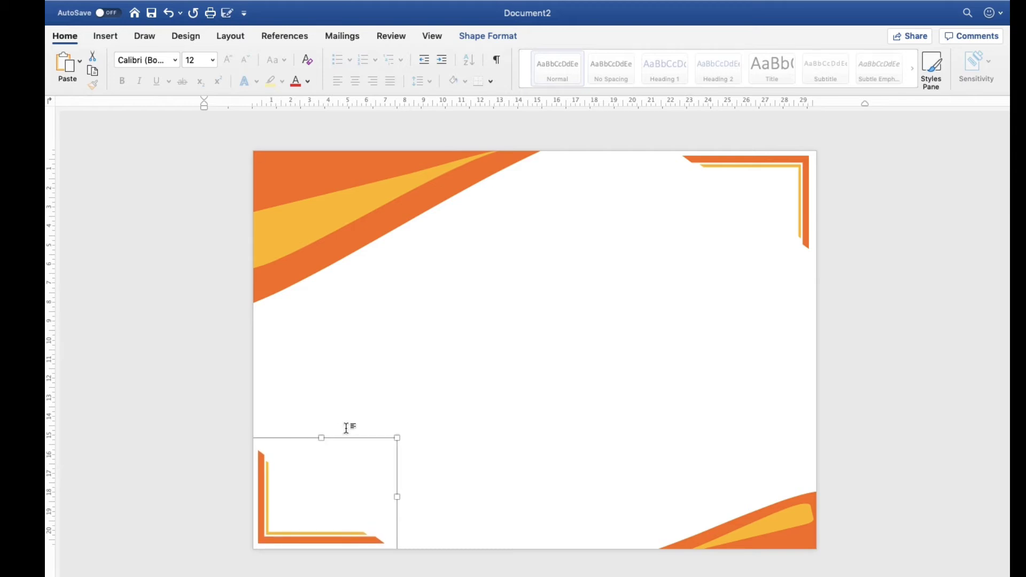
pyautogui.press('Down')
pyautogui.press('Down')
pyautogui.press('Left')
pyautogui.press('Down')
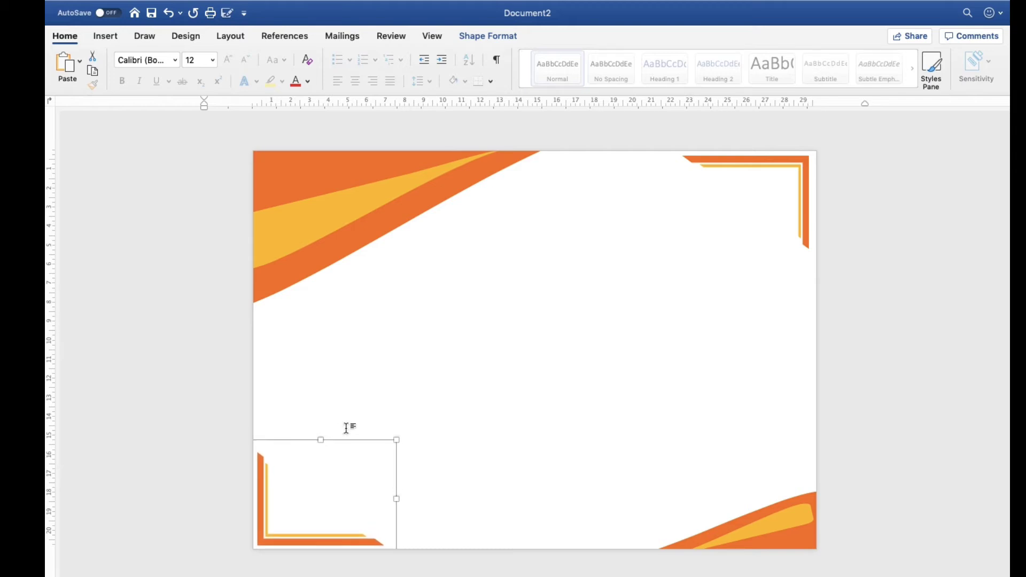
pyautogui.press('Down')
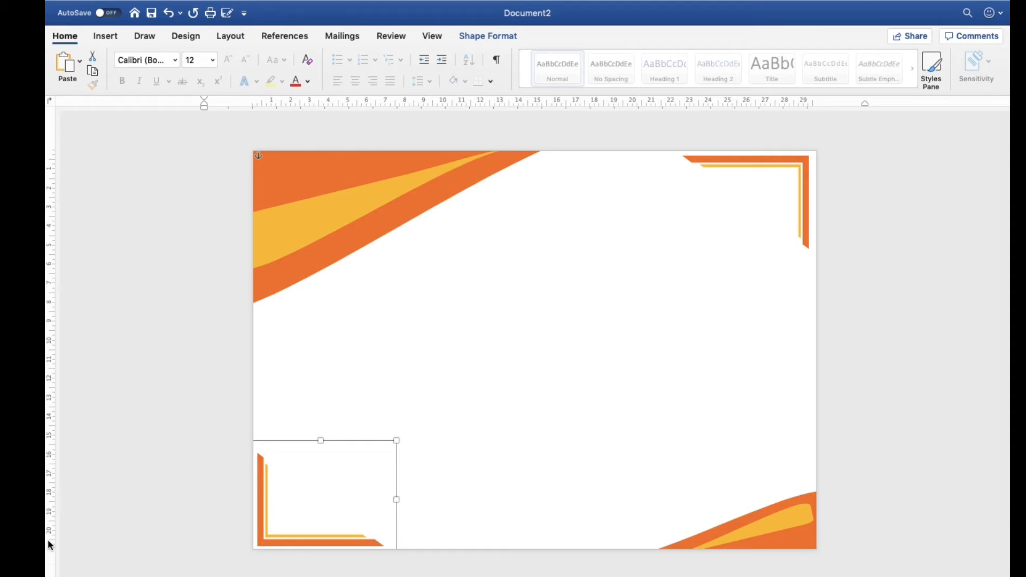
pyautogui.press('super+a')
pyautogui.click(231, 380)
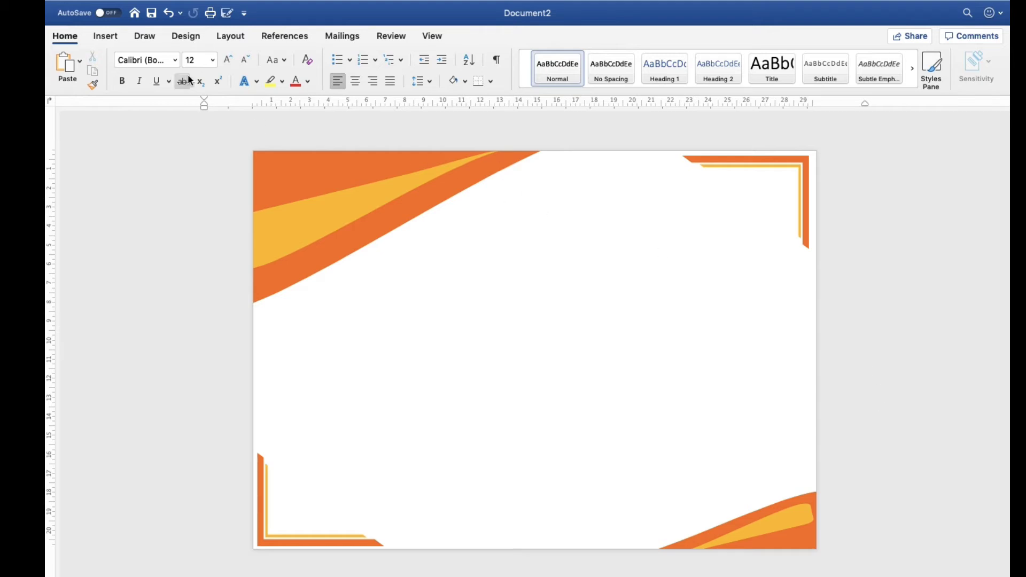
# Insert WordArt with white fill, orange outline and hard orange shadow, and place it near the page's upper centre
pyautogui.click(106, 36)
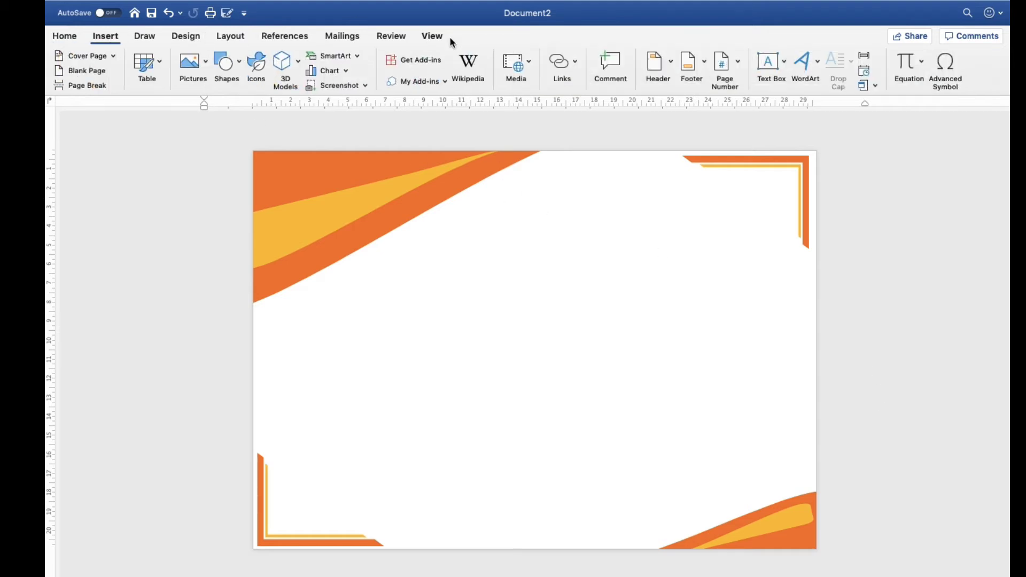
pyautogui.click(810, 62)
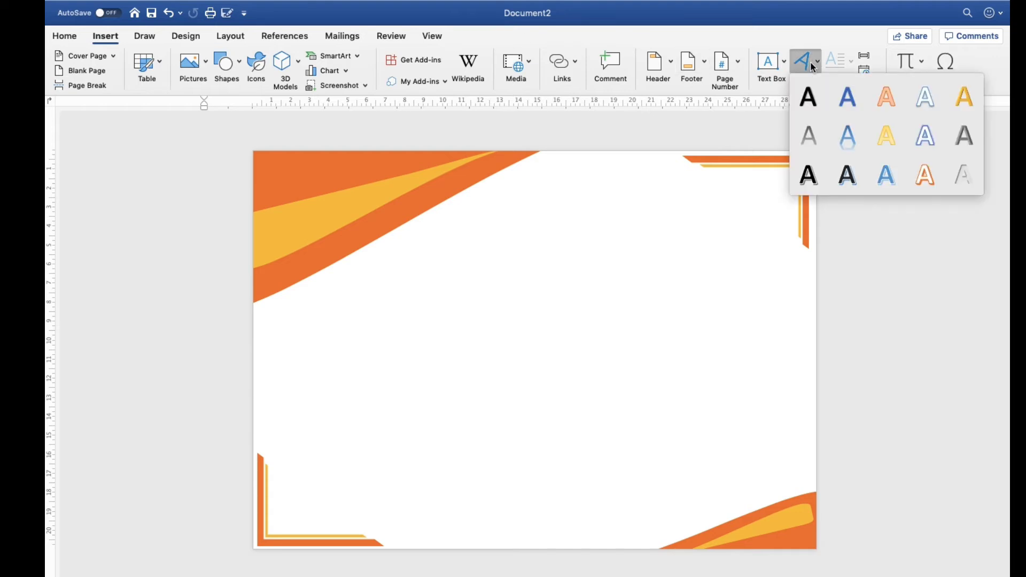
pyautogui.click(935, 184)
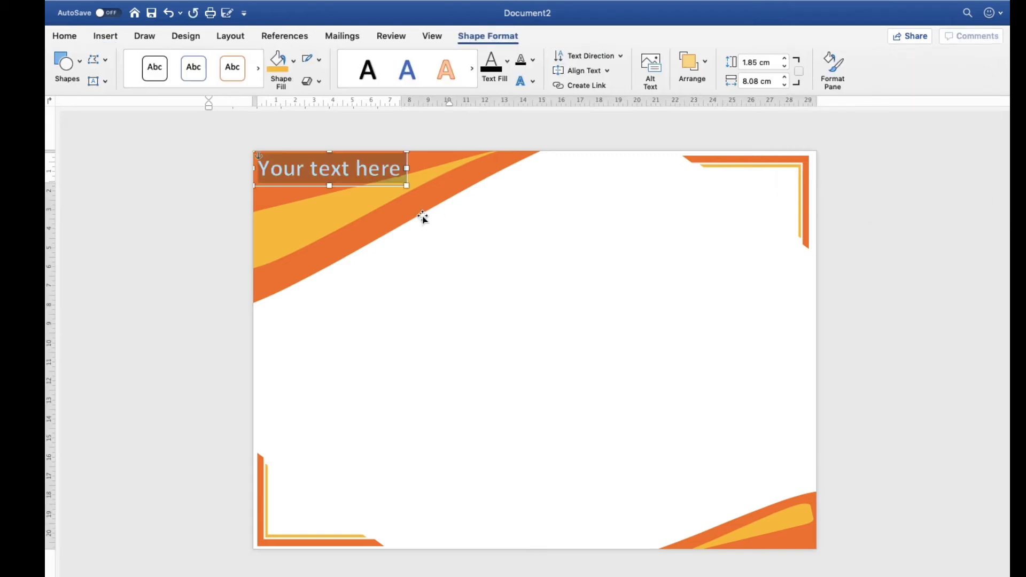
pyautogui.moveTo(376, 187); pyautogui.dragTo(558, 231)
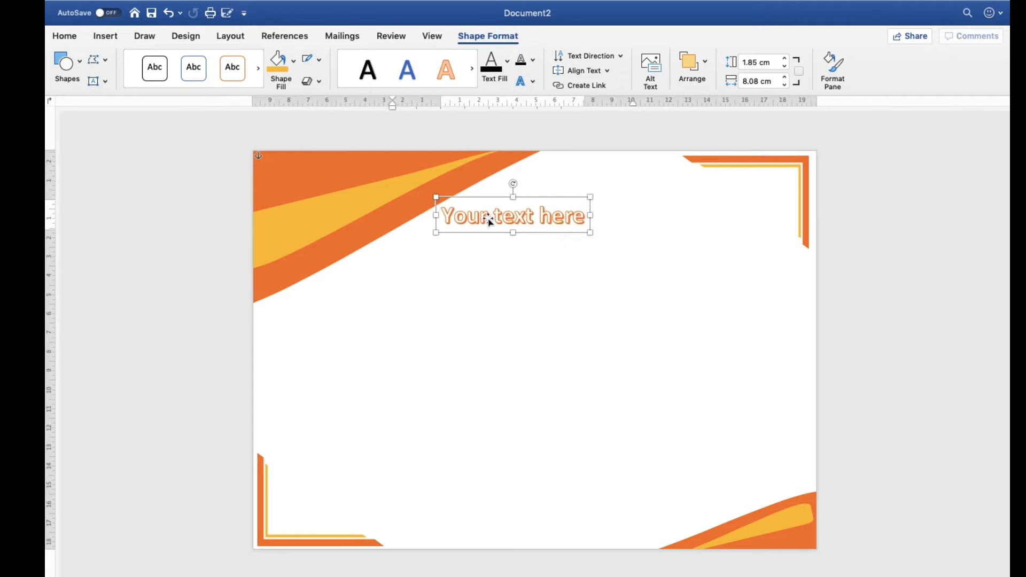
# Replace the WordArt placeholder text with "Get Perfect Private Limited"
pyautogui.tripleClick(453, 216)
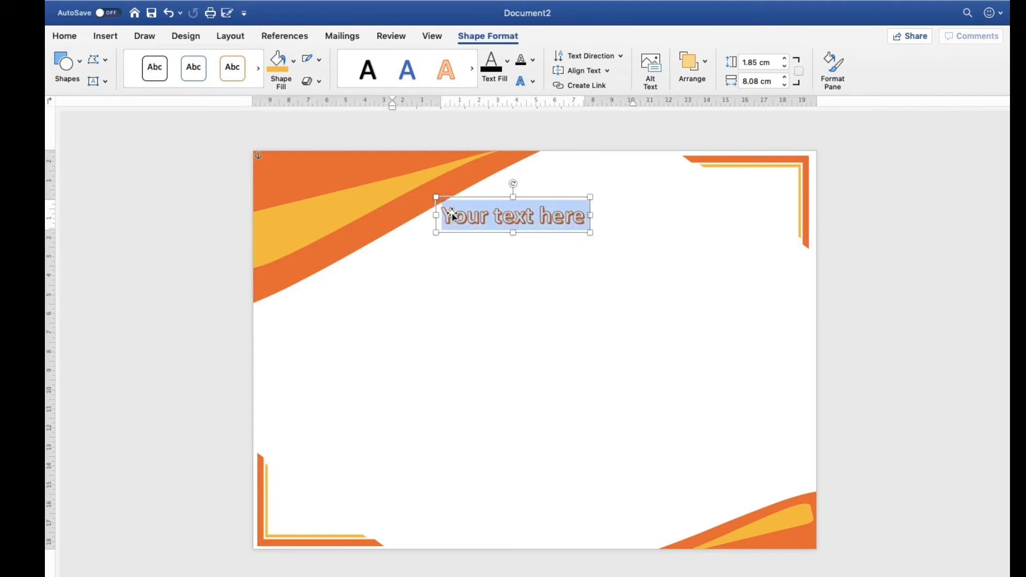
pyautogui.write('Get Per')
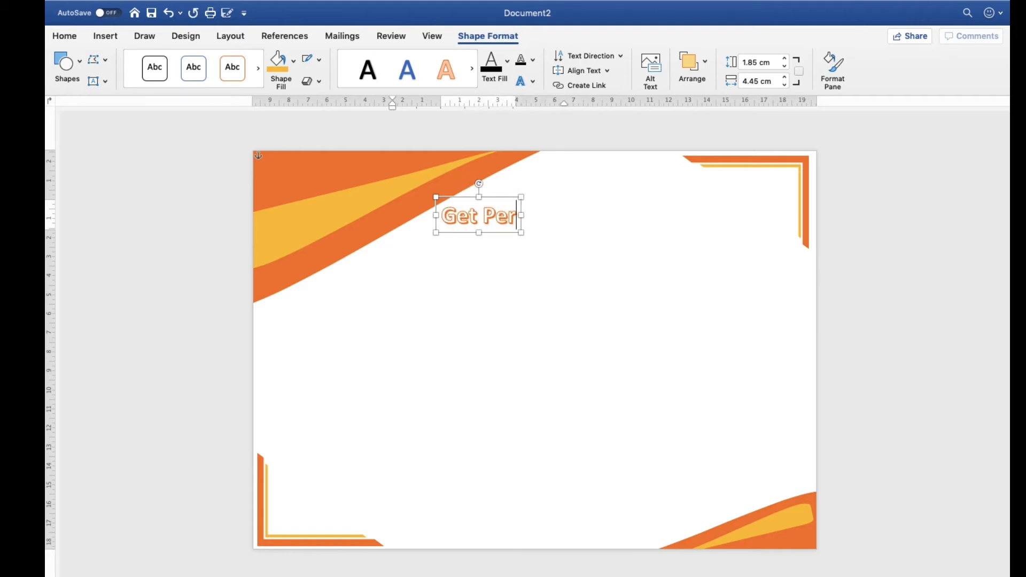
pyautogui.write('fect Priva')
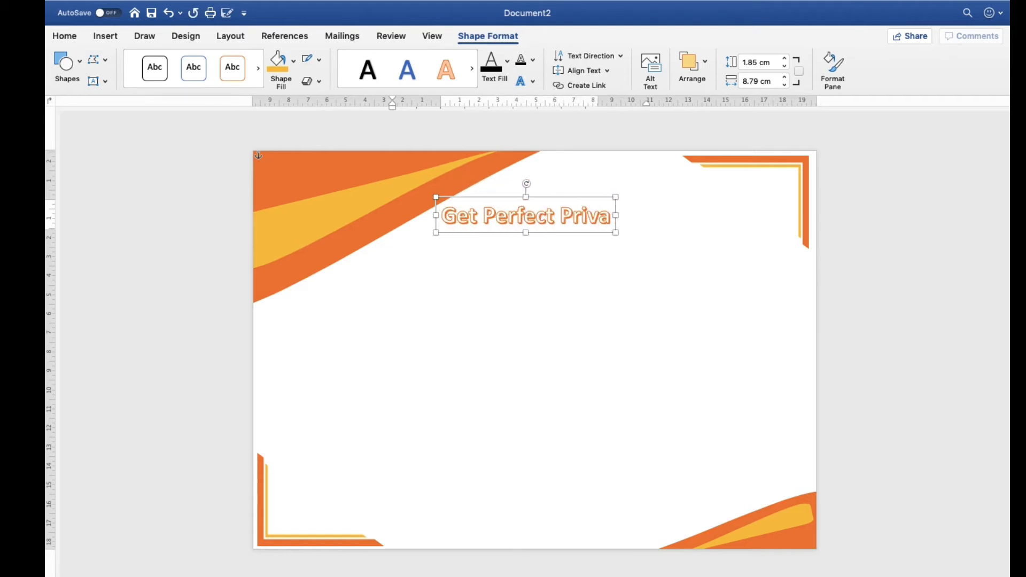
pyautogui.write('te Limited')
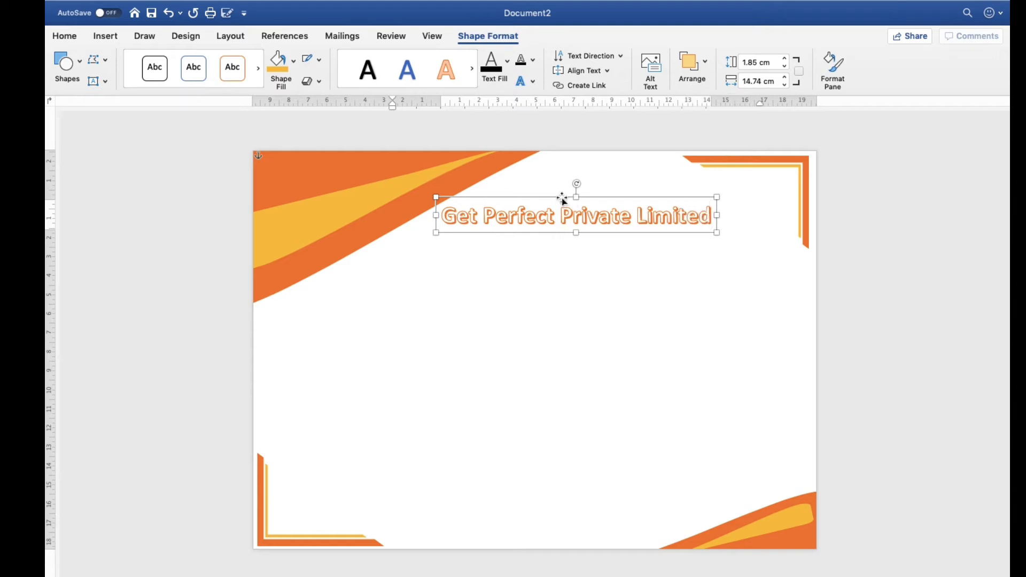
pyautogui.click(561, 199)
pyautogui.click(554, 306)
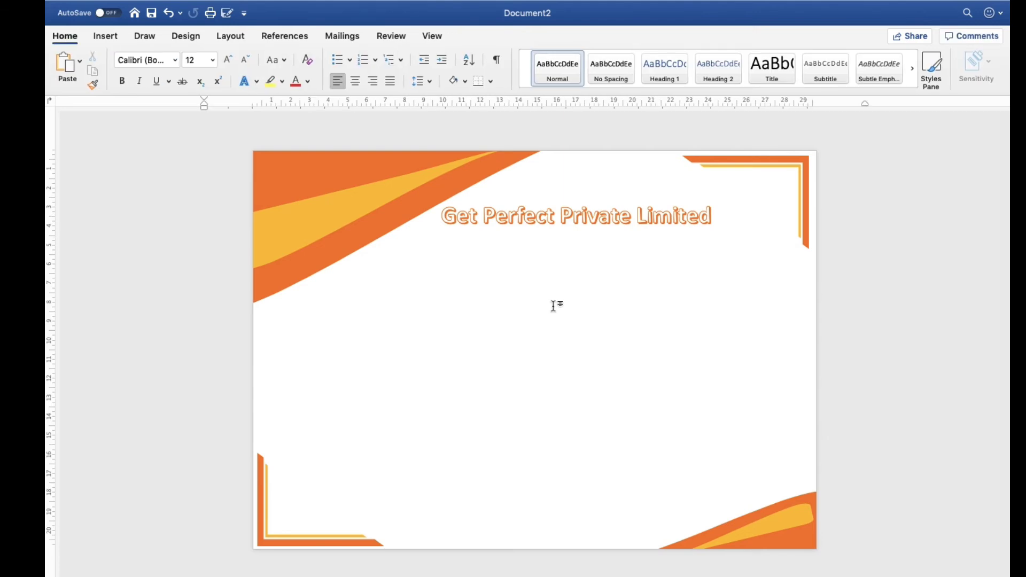
pyautogui.click(484, 227)
pyautogui.click(483, 268)
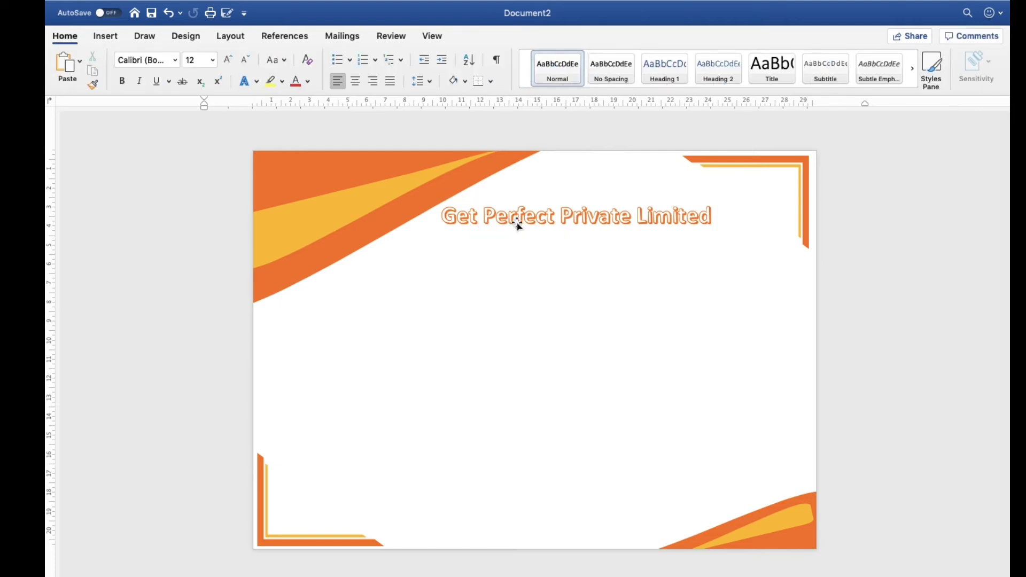
pyautogui.click(517, 225)
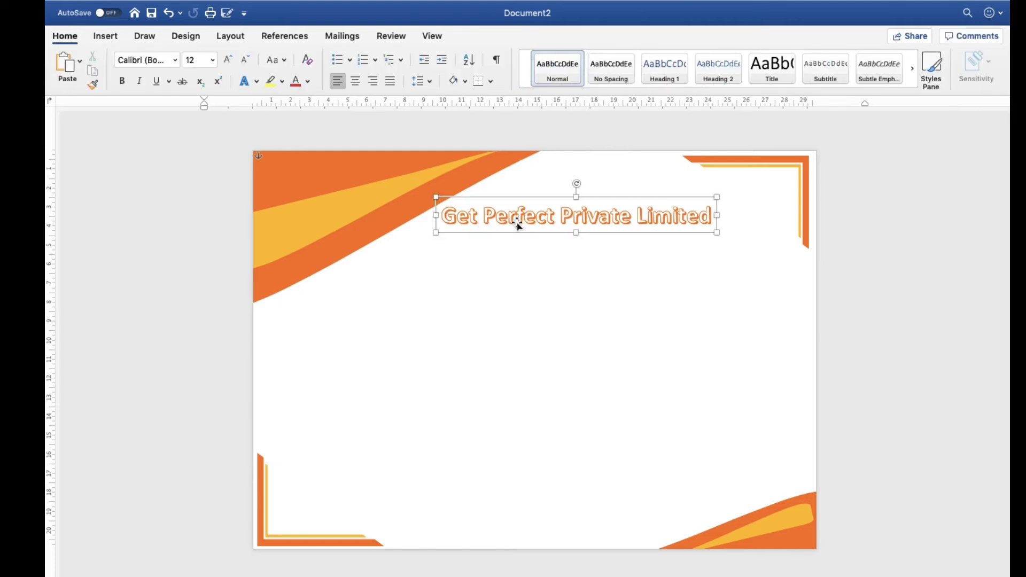
pyautogui.click(485, 287)
# Draw a text box about 18.85 cm wide and 3.66 cm high below the company name, containing "Certificate of Achievement"
pyautogui.click(105, 36)
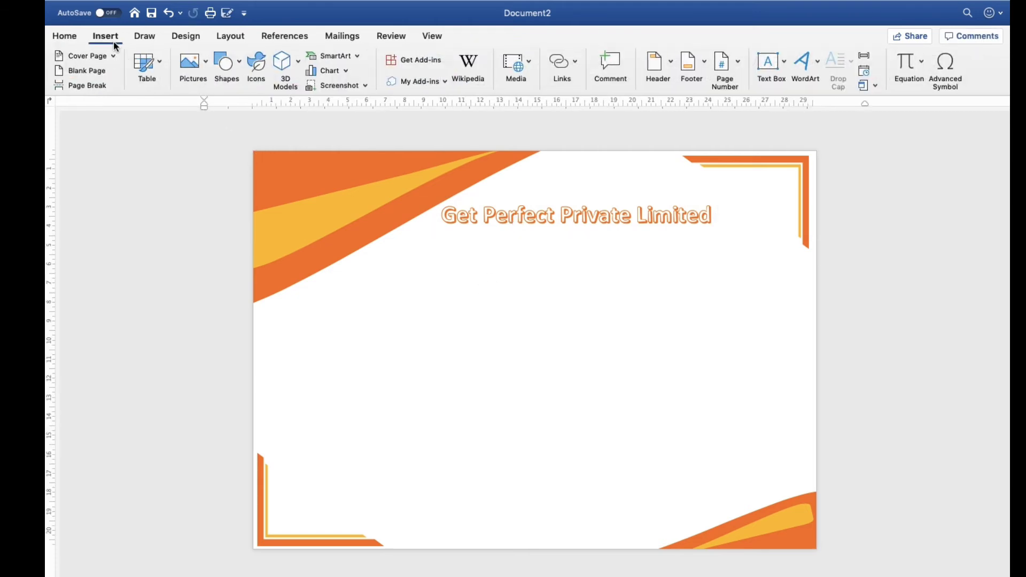
pyautogui.click(769, 63)
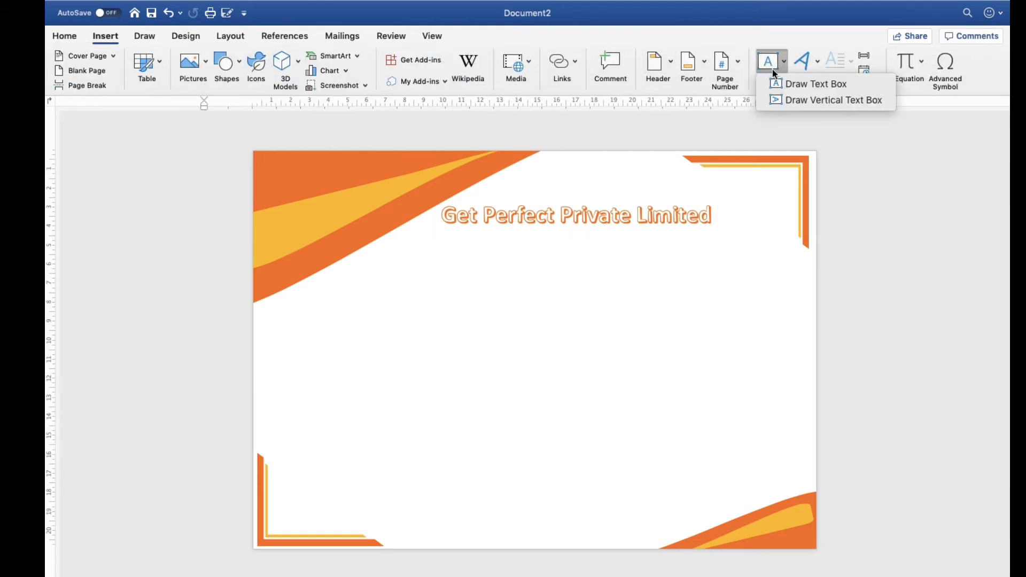
pyautogui.click(780, 84)
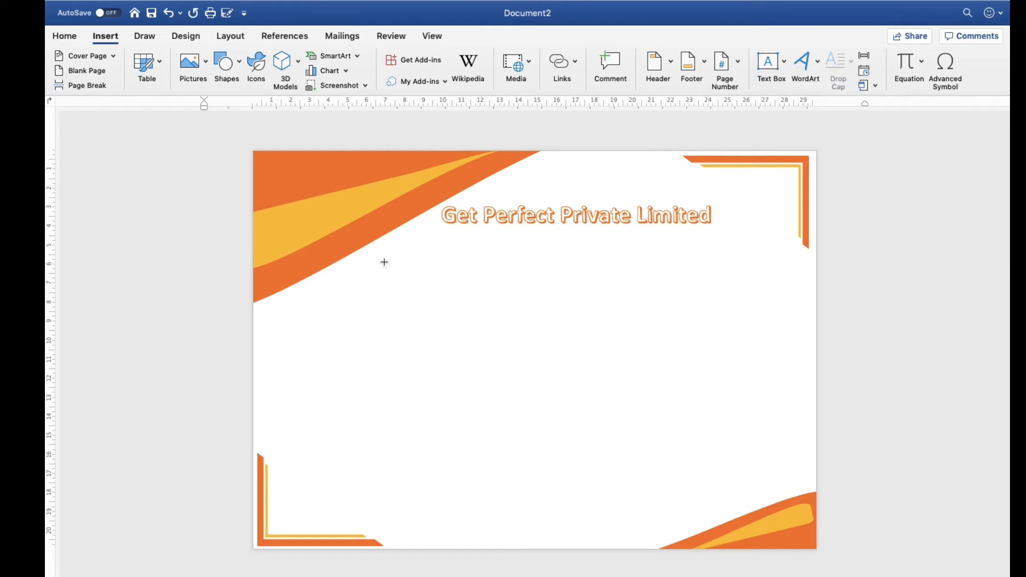
pyautogui.moveTo(398, 235); pyautogui.dragTo(755, 309)
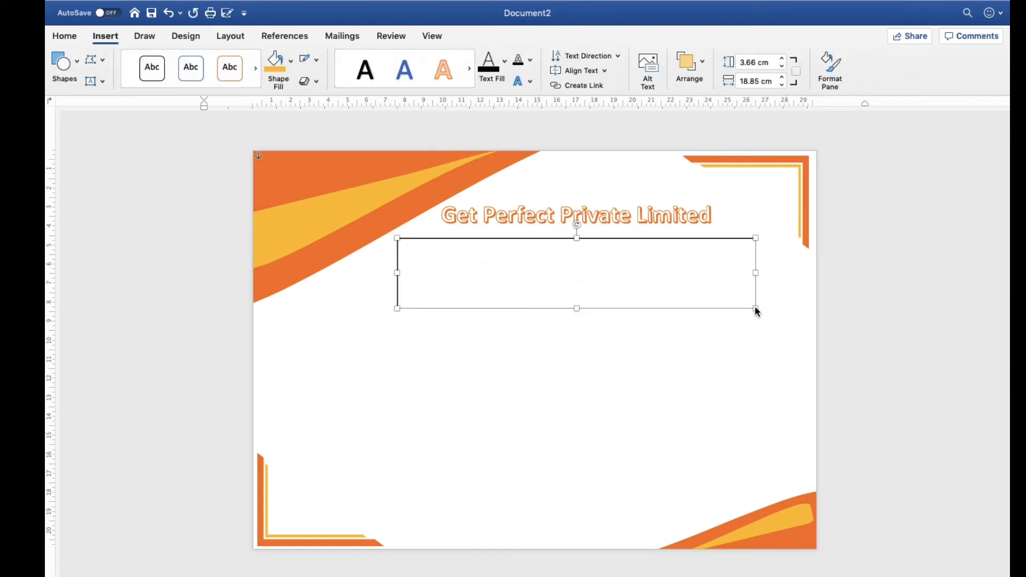
pyautogui.write('Certificate of Achievement')
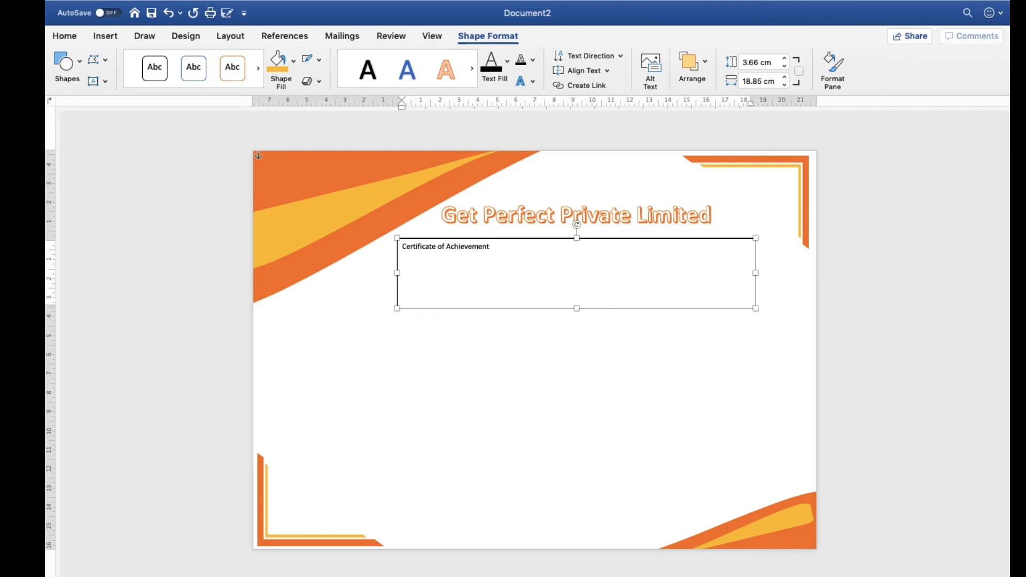
# Set the "Certificate of Achievement" text to size 50 and extend the text box's left edge outward to fit it on one line
pyautogui.press('super+a')
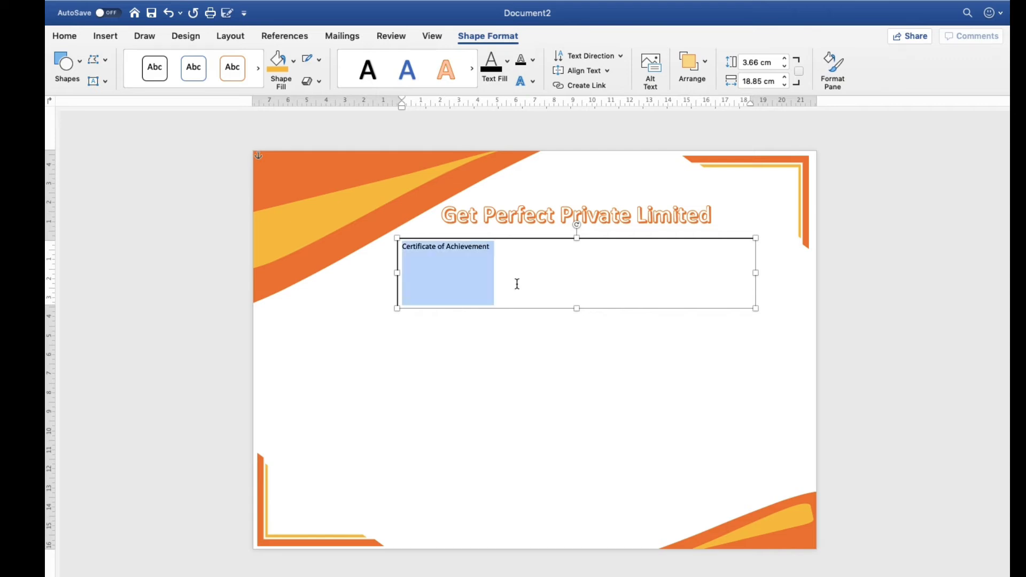
pyautogui.click(103, 37)
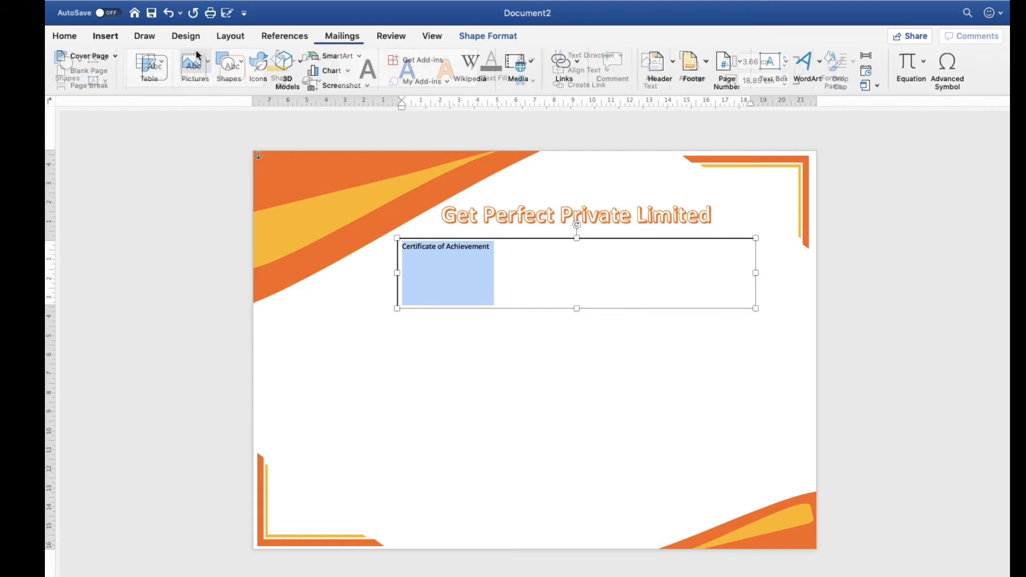
pyautogui.click(65, 36)
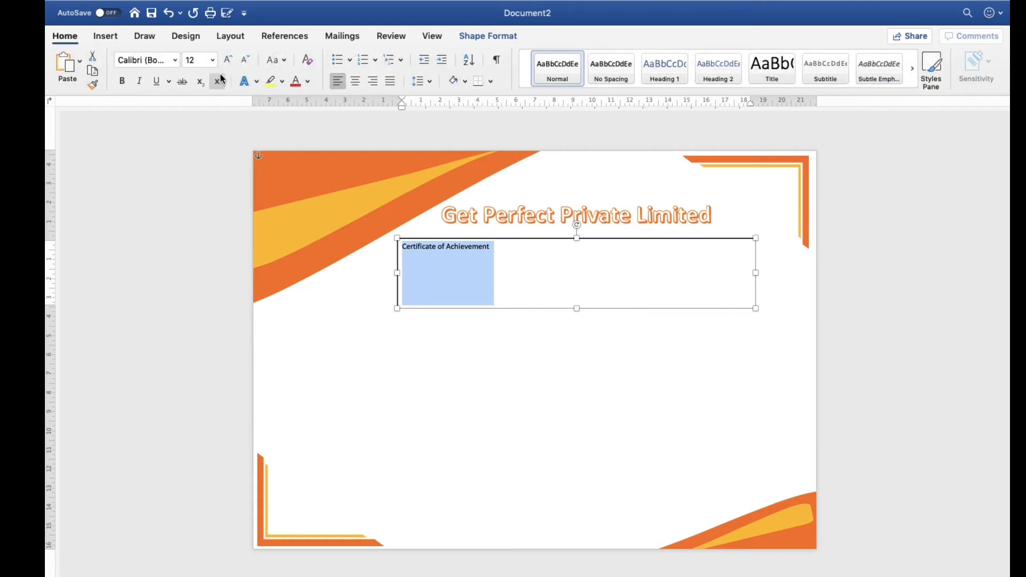
pyautogui.click(232, 58)
pyautogui.click(232, 58)
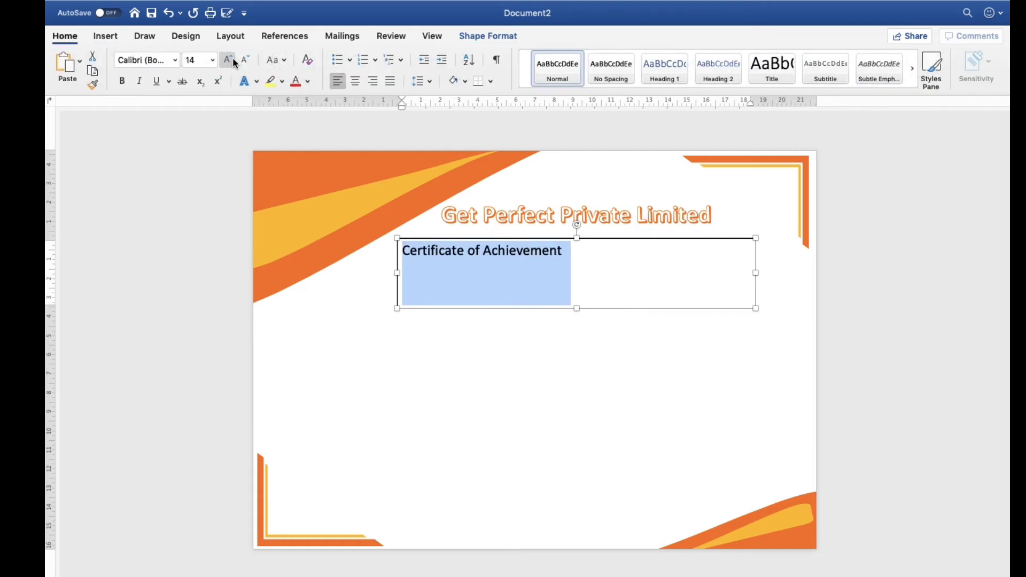
pyautogui.click(232, 58)
pyautogui.click(233, 58)
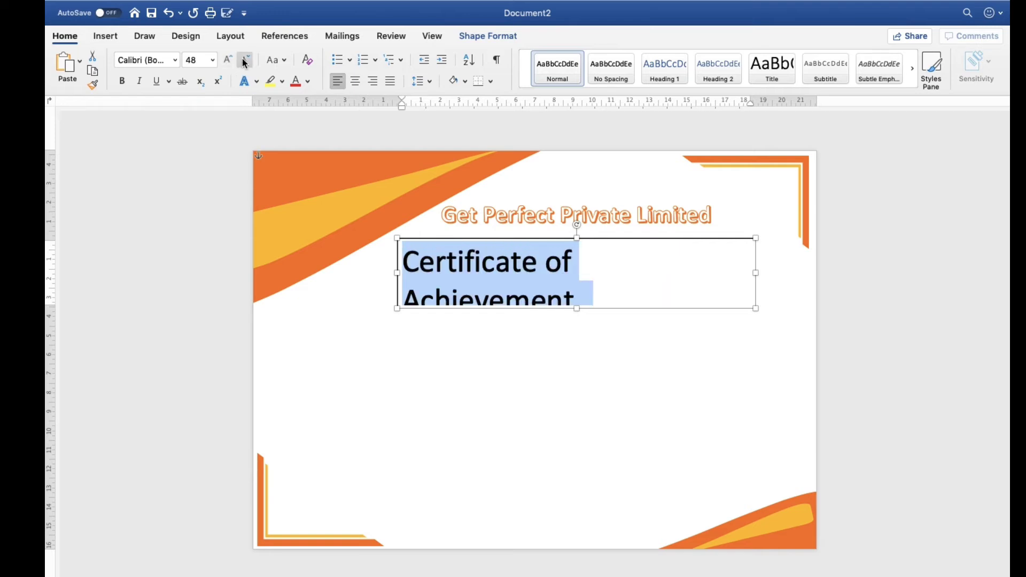
pyautogui.click(244, 61)
pyautogui.click(199, 63)
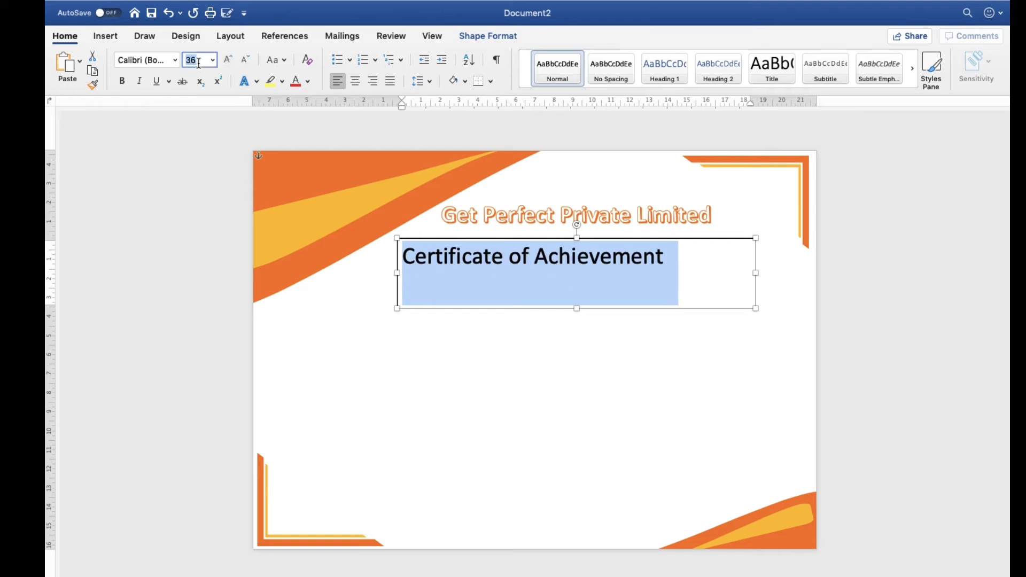
pyautogui.write('50')
pyautogui.press('Return')
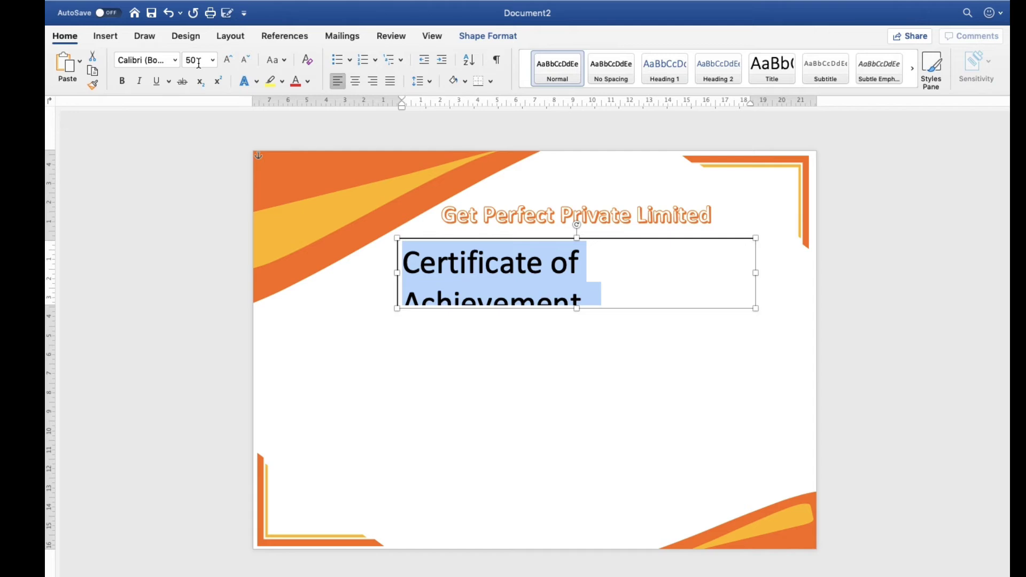
pyautogui.moveTo(397, 273); pyautogui.dragTo(378, 273)
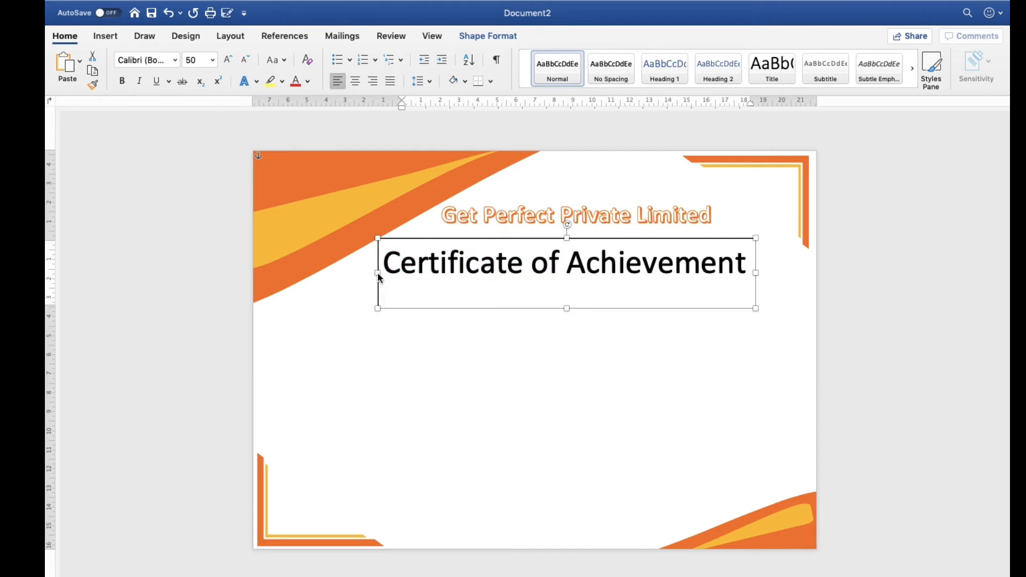
# Change the font of the "Certificate of Achievement" text to Monotype Corsiva
pyautogui.tripleClick(431, 265)
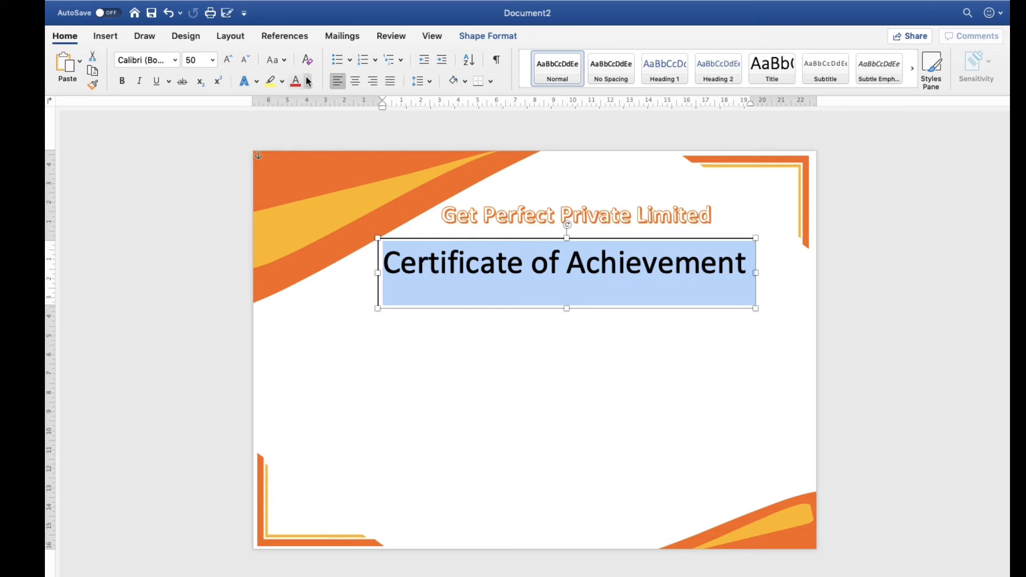
pyautogui.click(176, 60)
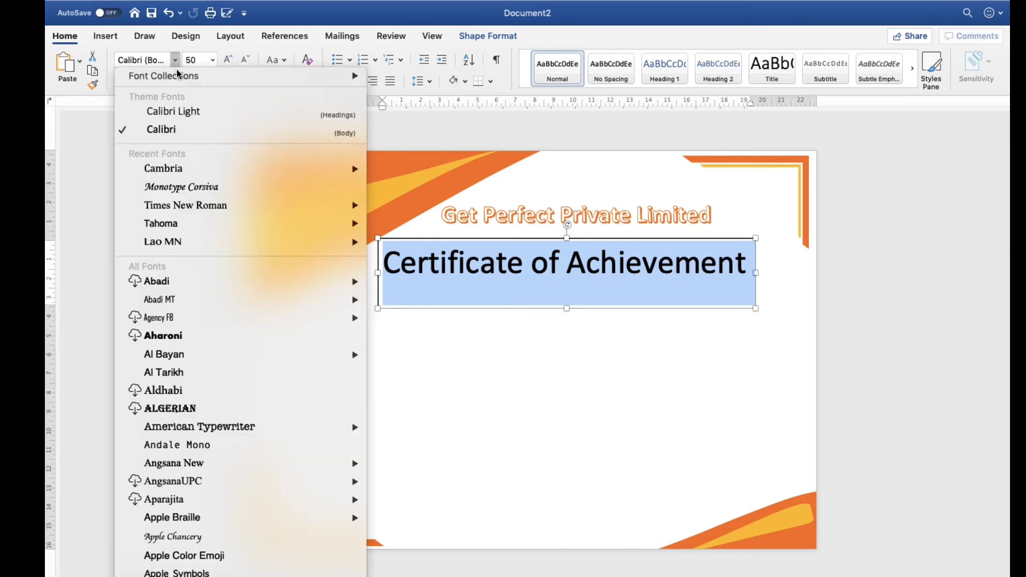
pyautogui.click(181, 190)
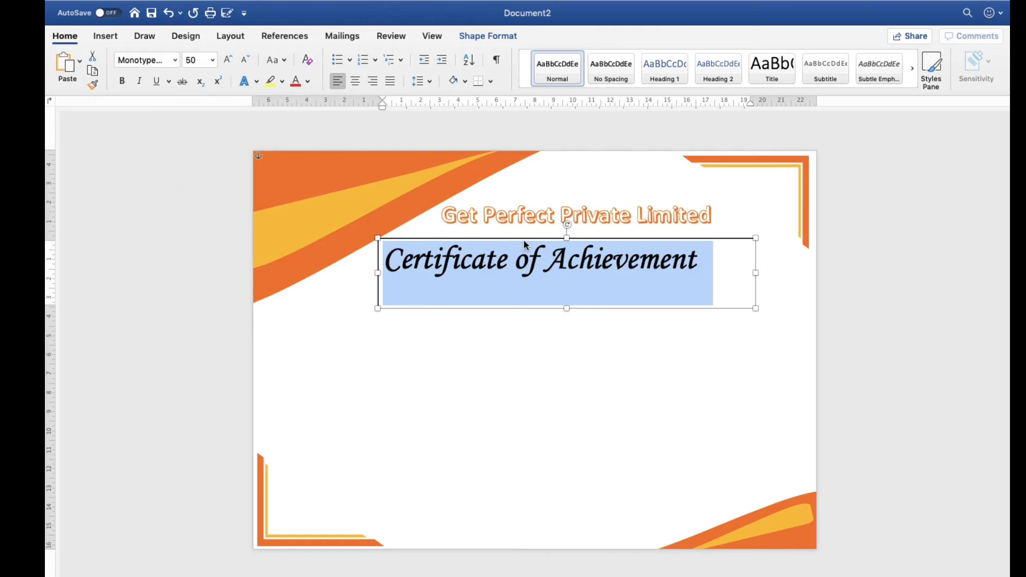
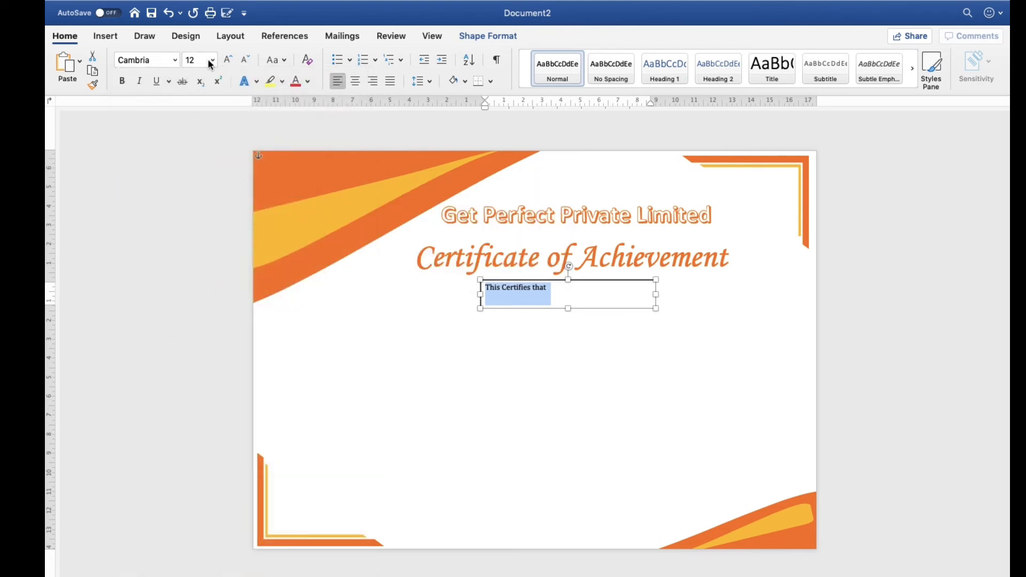
# Increase the "This Certifies that" text to size 18
pyautogui.click(227, 60)
pyautogui.click(227, 60)
pyautogui.click(227, 60)
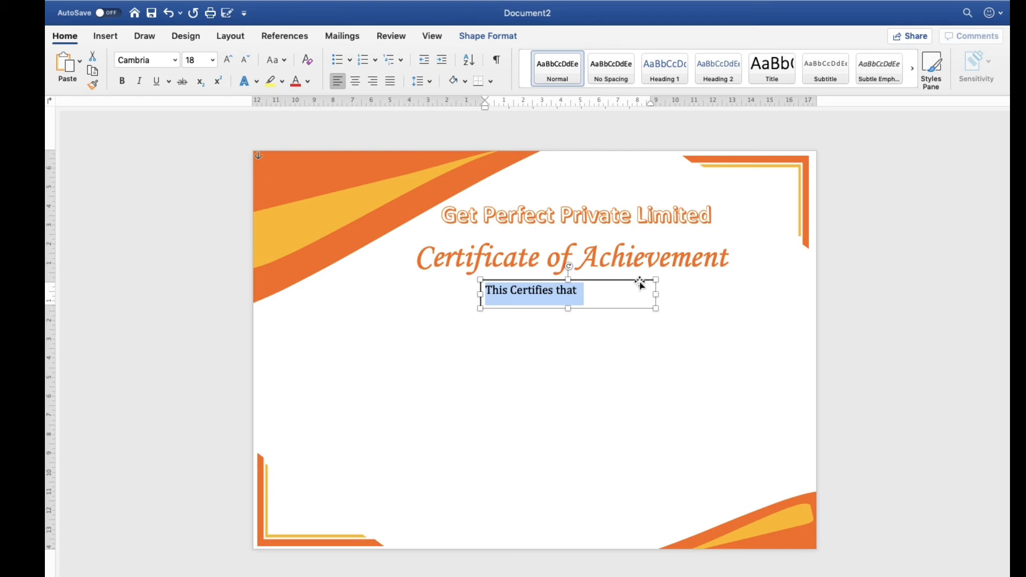
pyautogui.click(639, 281)
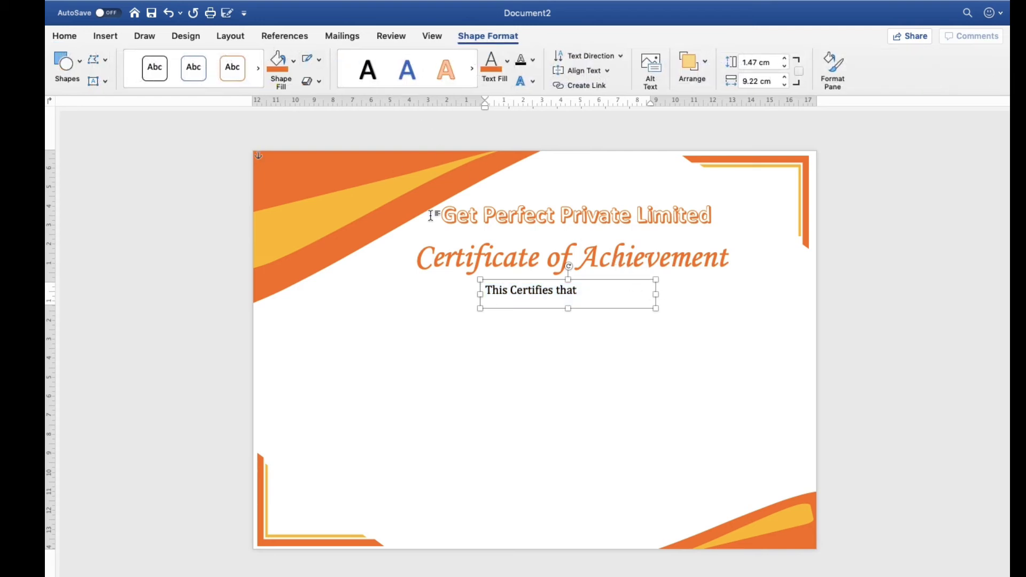
pyautogui.click(539, 327)
# Duplicate the "This Certifies that" box lower down, change its text to "For outstanding performance in the month of February 2020" and widen it to about 18.06 cm
pyautogui.click(518, 300)
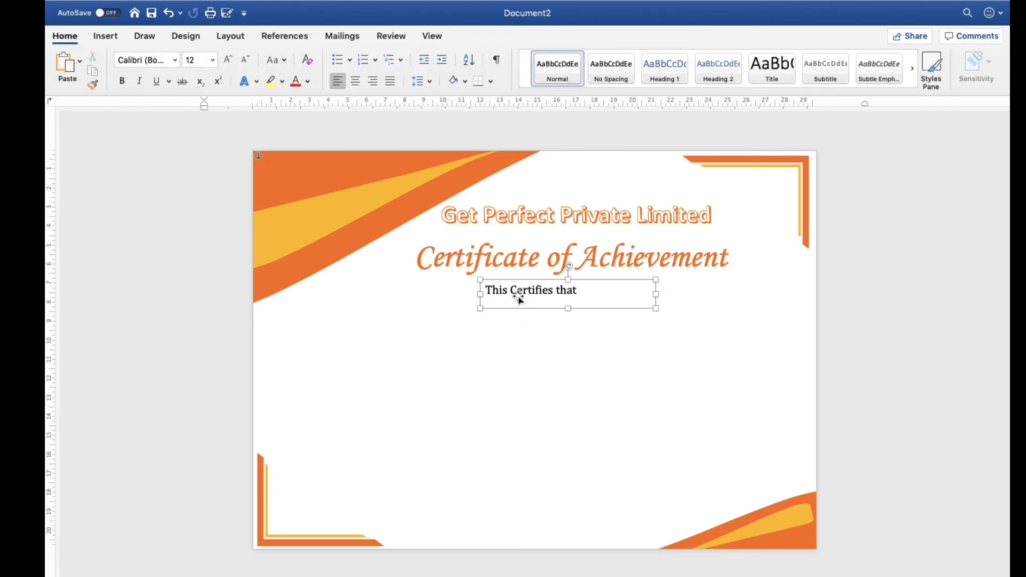
pyautogui.press('super+v')
pyautogui.moveTo(524, 314); pyautogui.dragTo(447, 372)
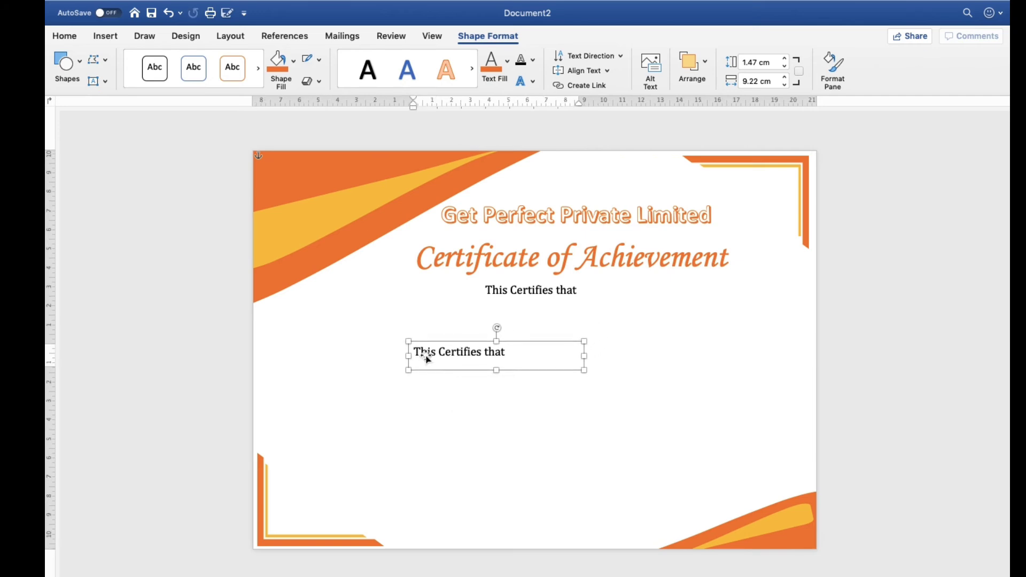
pyautogui.tripleClick(422, 354)
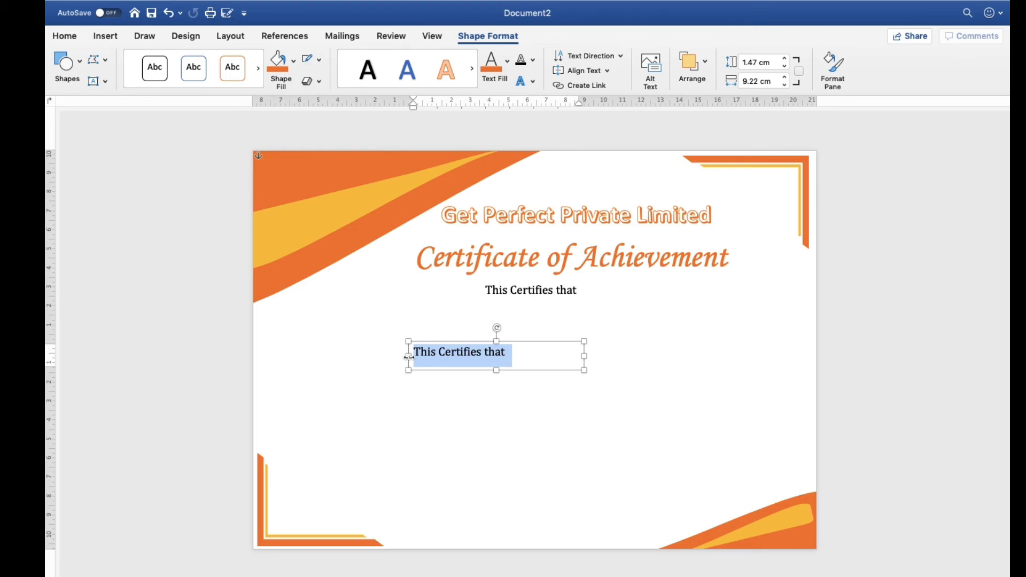
pyautogui.write('For')
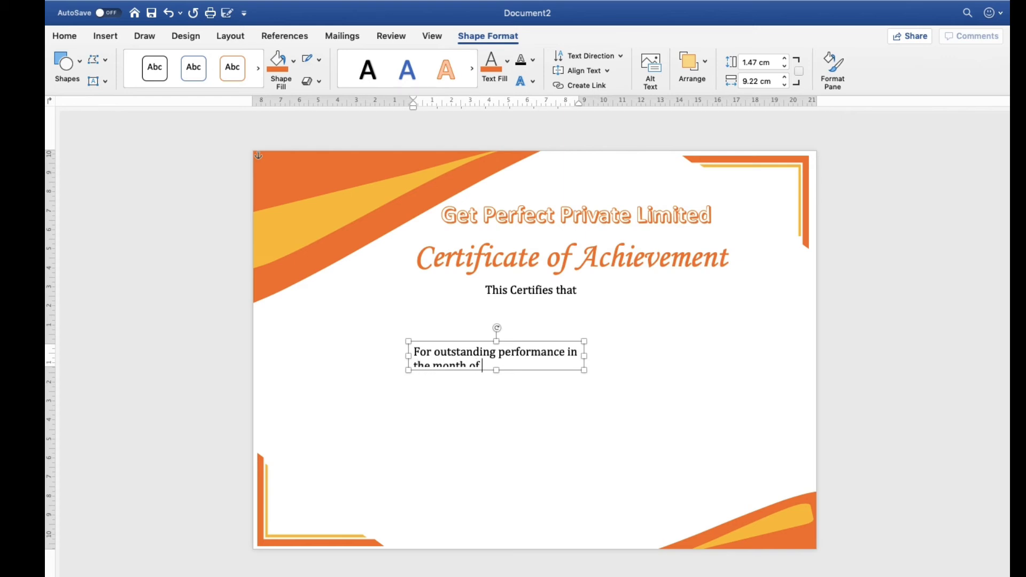
pyautogui.write('ruary 2020')
pyautogui.moveTo(584, 355); pyautogui.dragTo(753, 392)
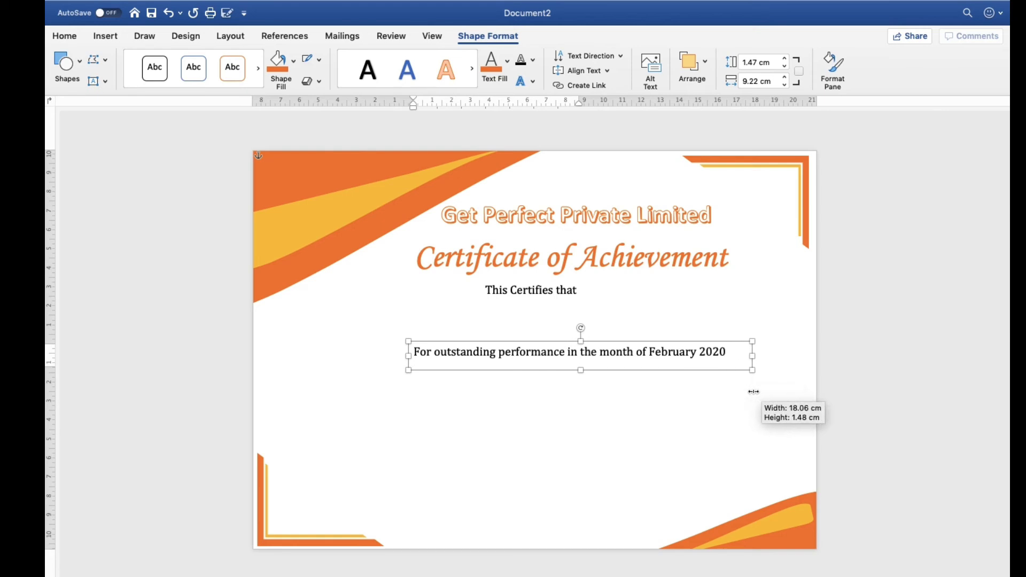
# Duplicate the outstanding performance line near the page bottom, replace its text with "Date of Issue" and narrow the box to about 4.13 cm
pyautogui.moveTo(542, 372); pyautogui.dragTo(514, 474)
pyautogui.doubleClick(392, 454)
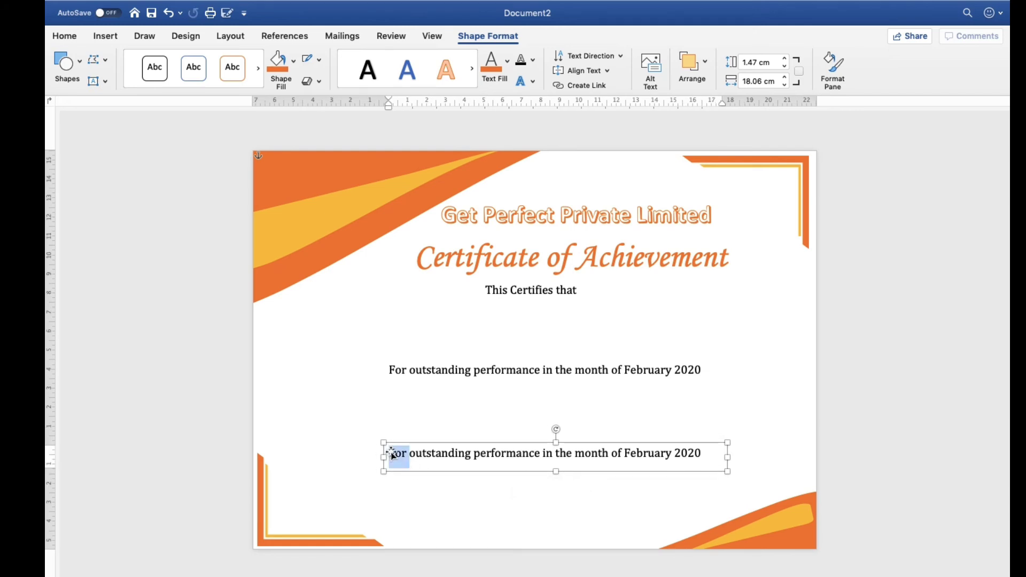
pyautogui.tripleClick(391, 454)
pyautogui.click(392, 454)
pyautogui.tripleClick(391, 453)
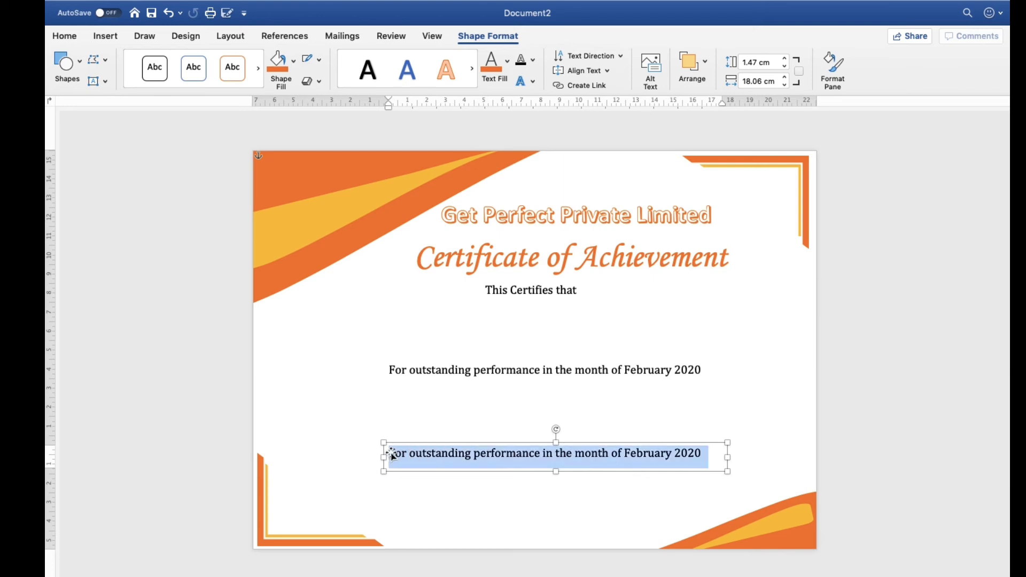
pyautogui.write('Date of Issue')
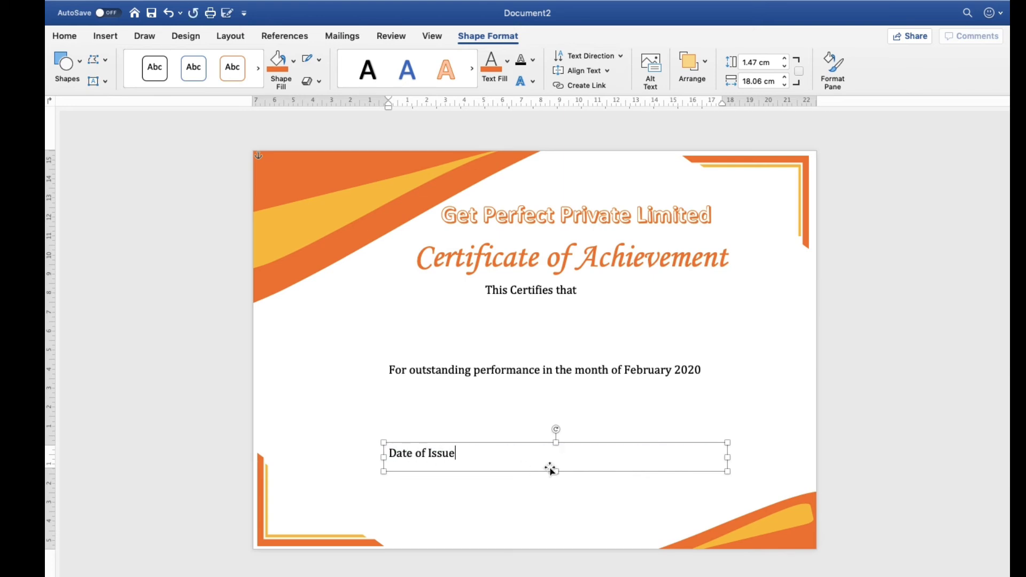
pyautogui.moveTo(727, 458); pyautogui.dragTo(658, 444)
# Change the text in the second "Date of Issue" box to "Signature of Director" and widen the box to fit it on one line
pyautogui.doubleClick(649, 453)
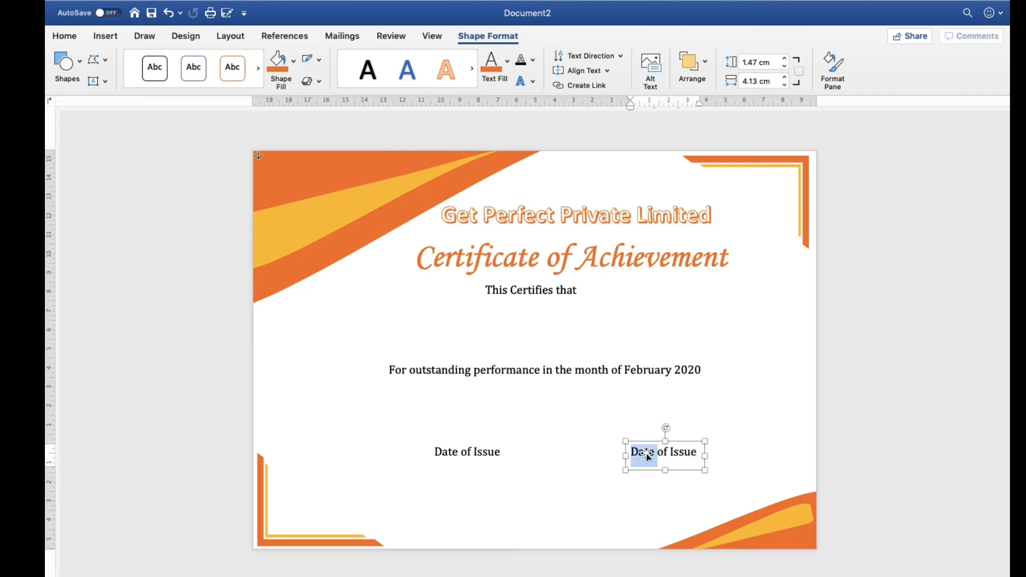
pyautogui.write('Signature of Director of')
pyautogui.moveTo(706, 457); pyautogui.dragTo(736, 457)
pyautogui.tripleClick(679, 464)
pyautogui.press('Left')
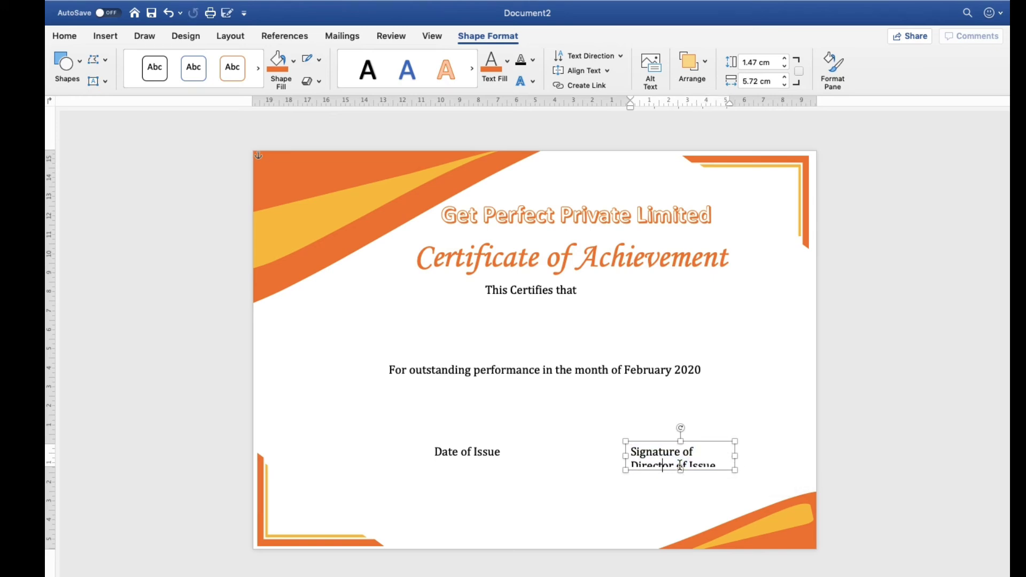
pyautogui.hotkey('shift', 'End')
pyautogui.press('BackSpace')
pyautogui.moveTo(735, 456); pyautogui.dragTo(757, 456)
pyautogui.click(636, 515)
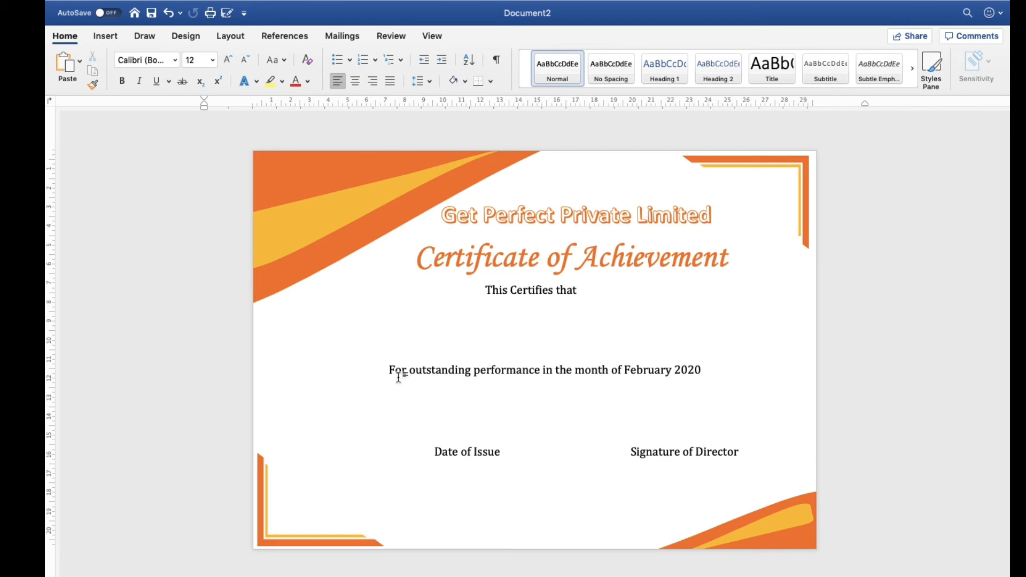
# Duplicate the "Certificate of Achievement" title below "This Certifies that" and shrink the copy's box to about 17.15 cm by 2.51 cm
pyautogui.click(455, 255)
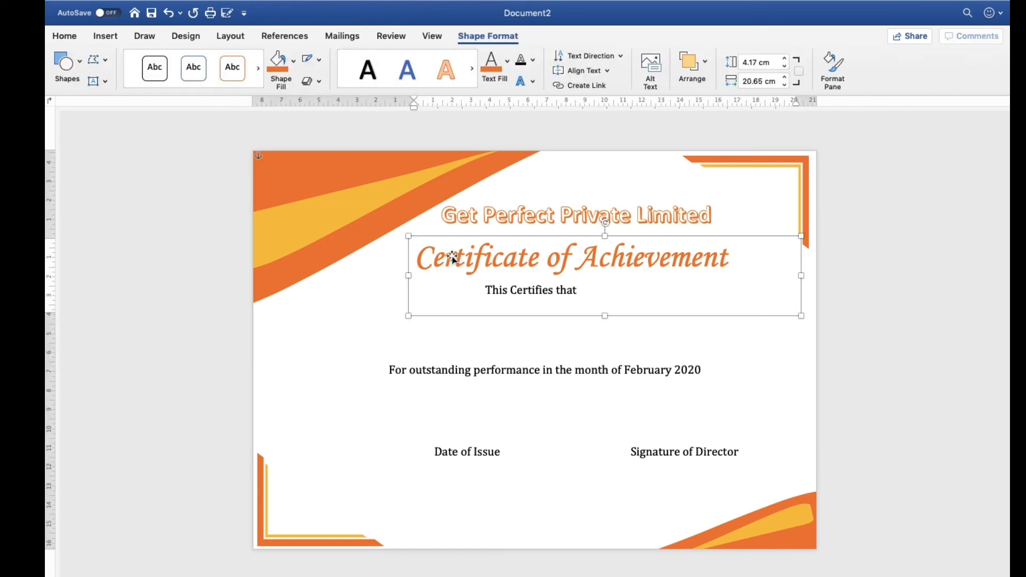
pyautogui.moveTo(453, 259); pyautogui.dragTo(481, 385)
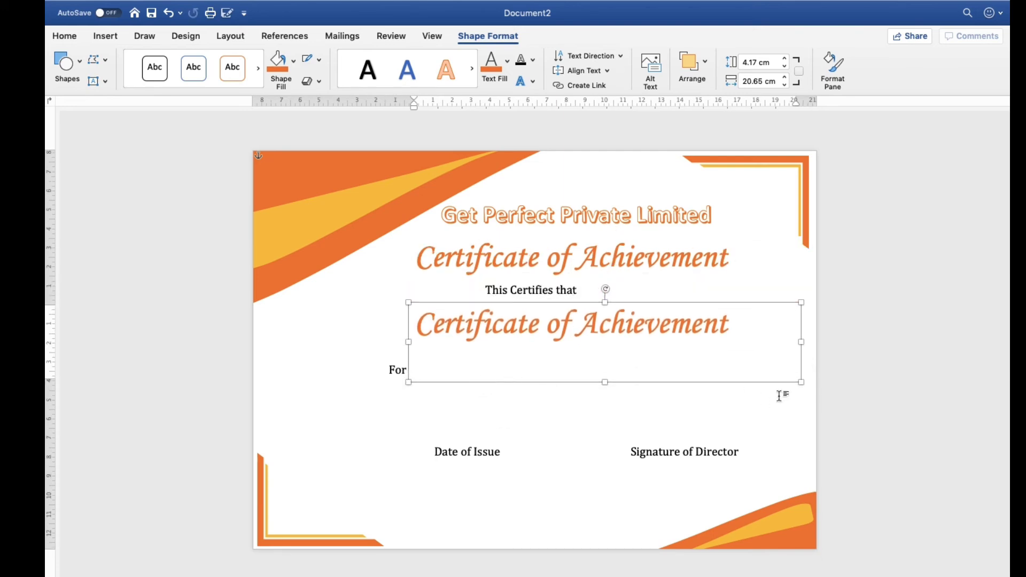
pyautogui.moveTo(802, 383); pyautogui.dragTo(734, 351)
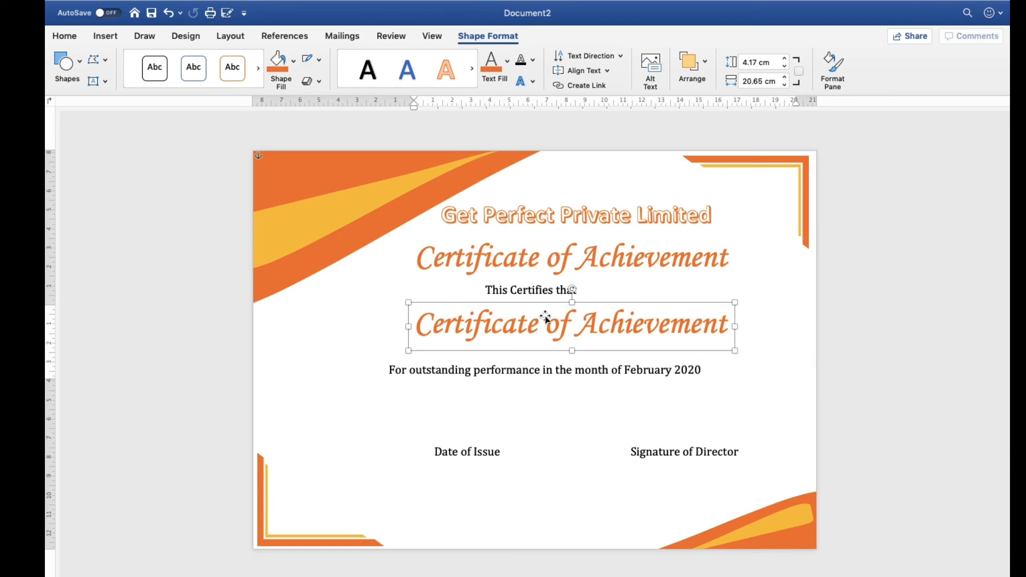
# Replace the copied title text with the recipient's full name, shift the box inward and narrow it to about 9.14 cm
pyautogui.tripleClick(513, 324)
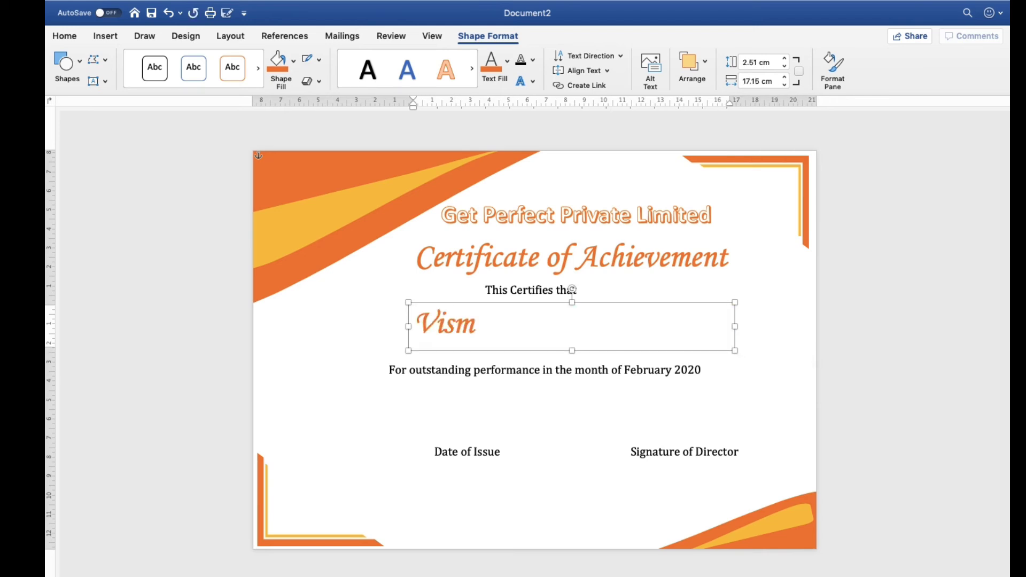
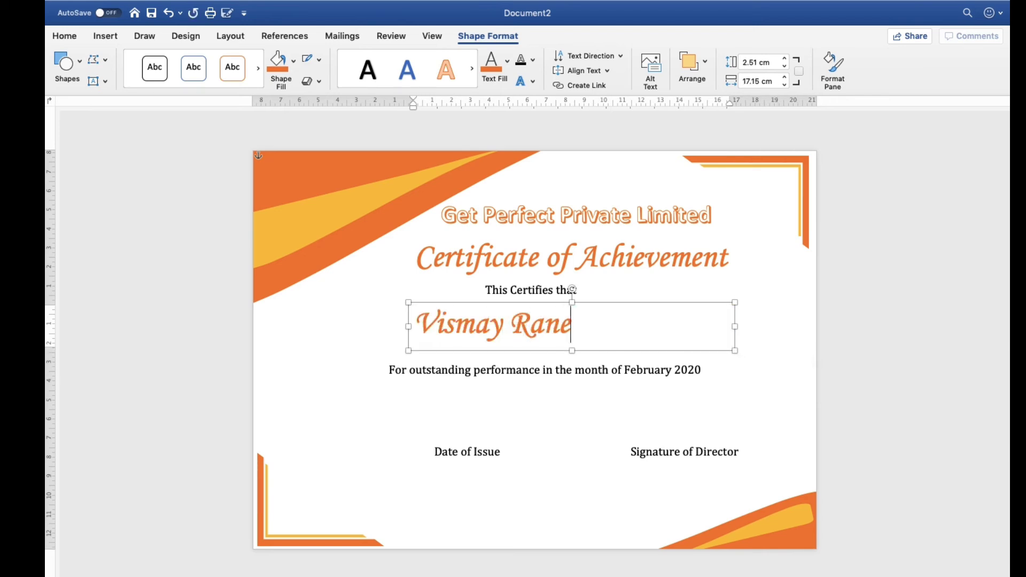
pyautogui.moveTo(598, 303); pyautogui.dragTo(636, 307)
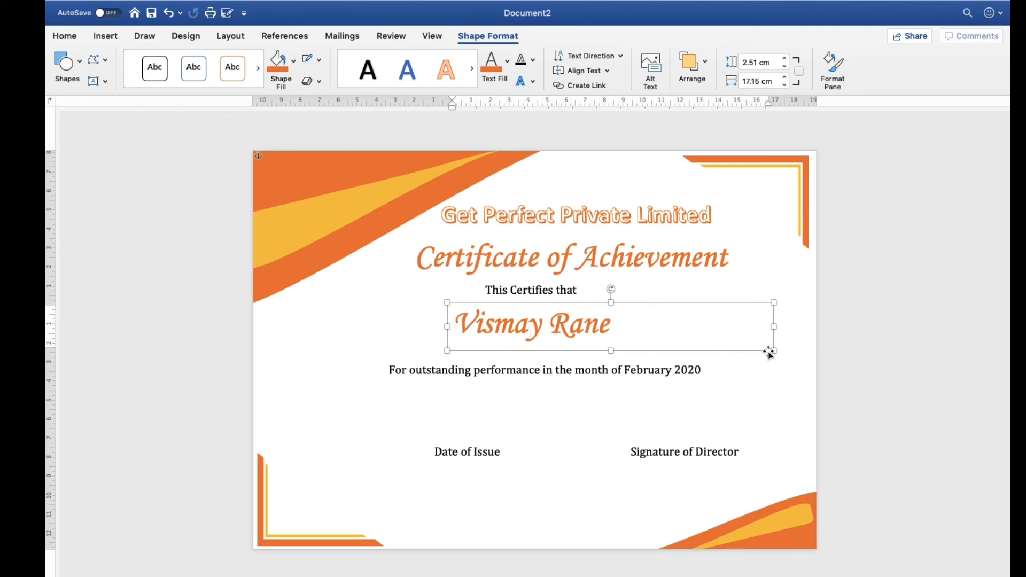
pyautogui.moveTo(776, 329); pyautogui.dragTo(623, 338)
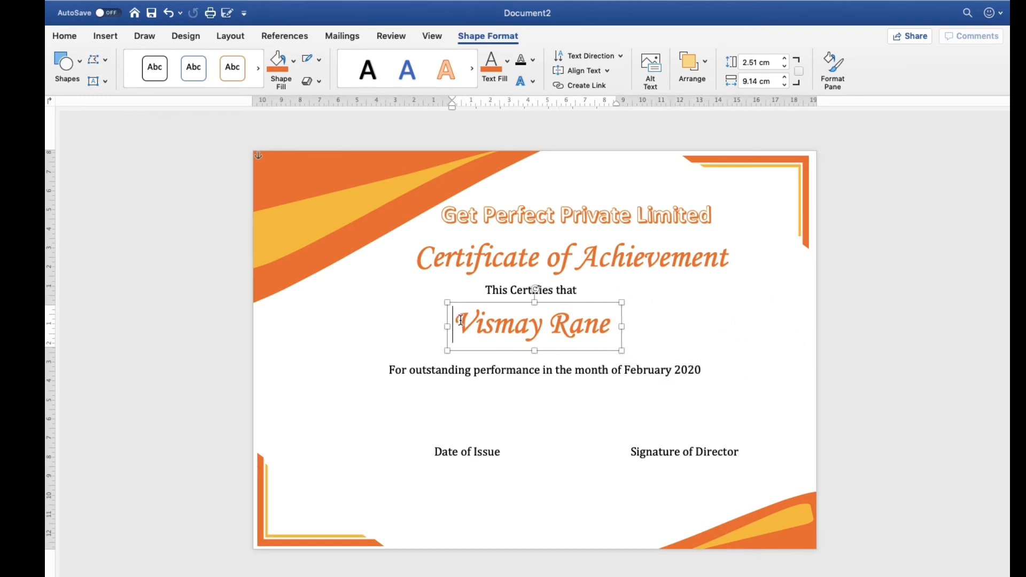
# Underline the recipient's name and shift its text box slightly to centre it
pyautogui.tripleClick(460, 321)
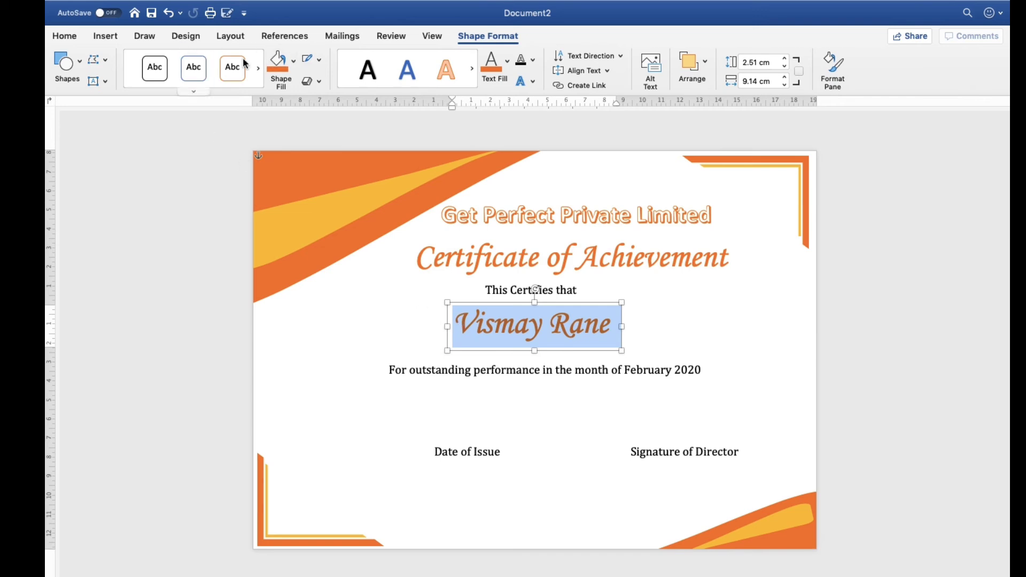
pyautogui.click(69, 38)
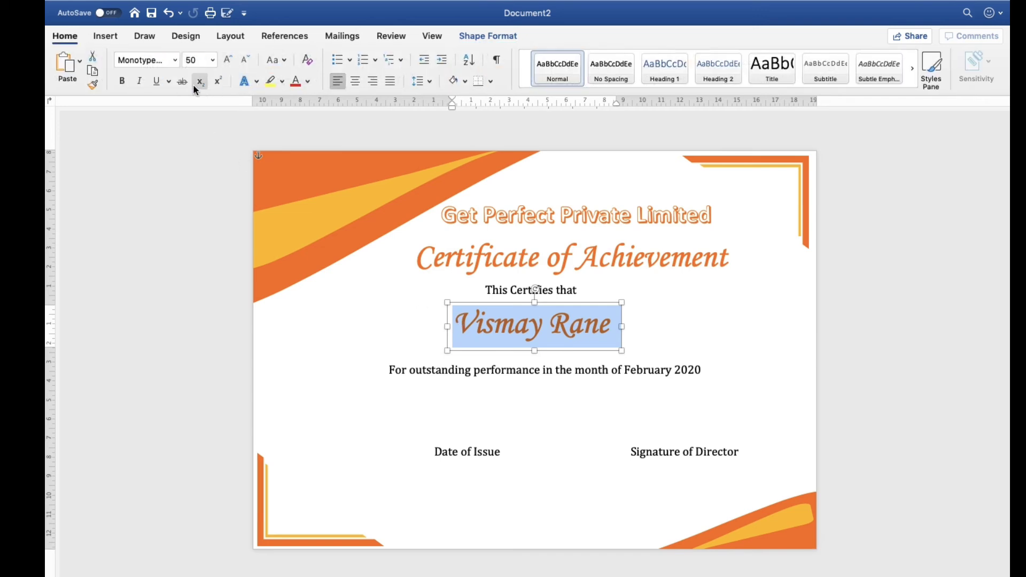
pyautogui.click(152, 83)
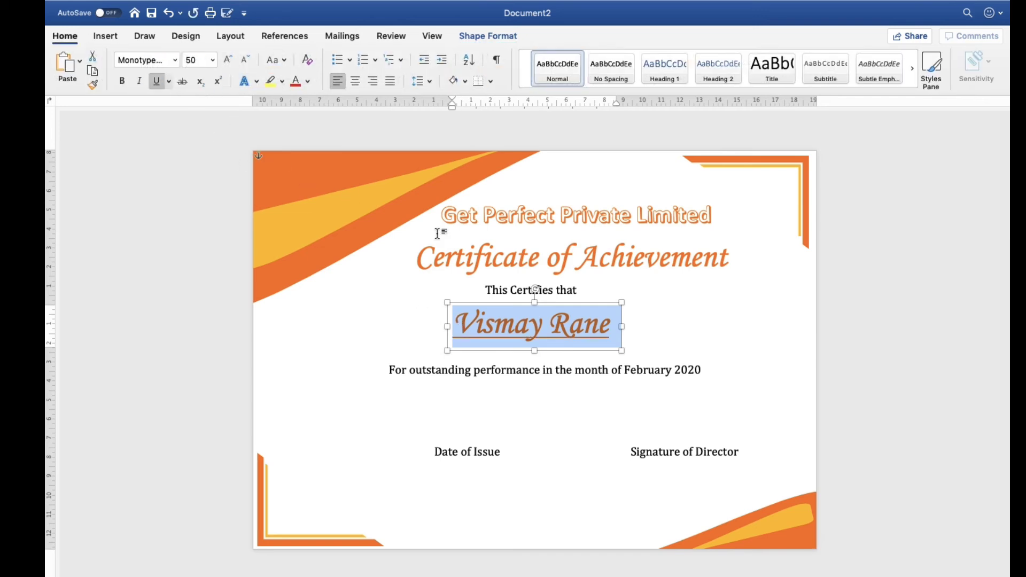
pyautogui.click(553, 304)
pyautogui.moveTo(553, 304); pyautogui.dragTo(556, 301)
pyautogui.click(586, 456)
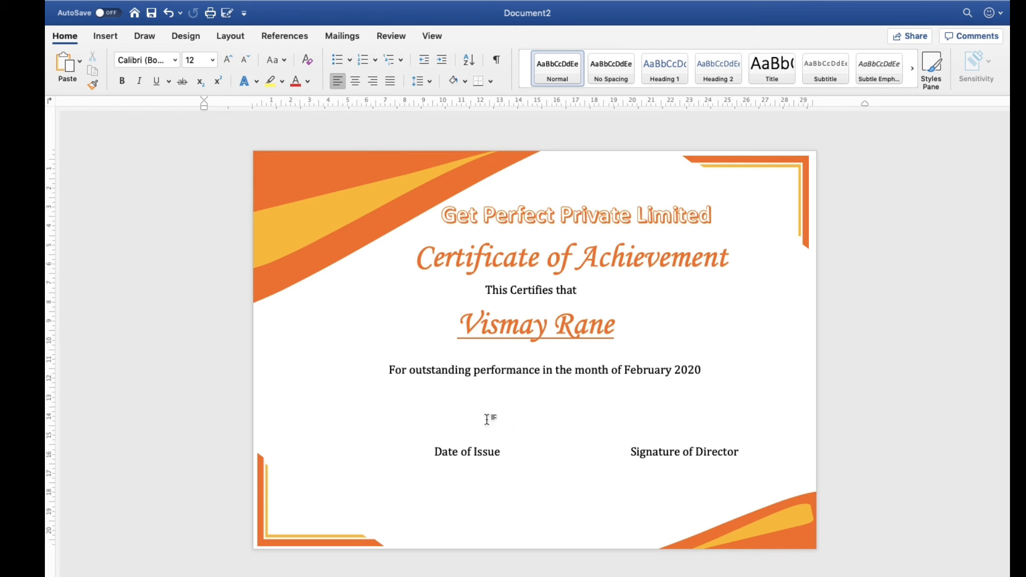
# Draw a horizontal line about 8.05 cm long above "Date of Issue" and apply the orange line style
pyautogui.click(102, 38)
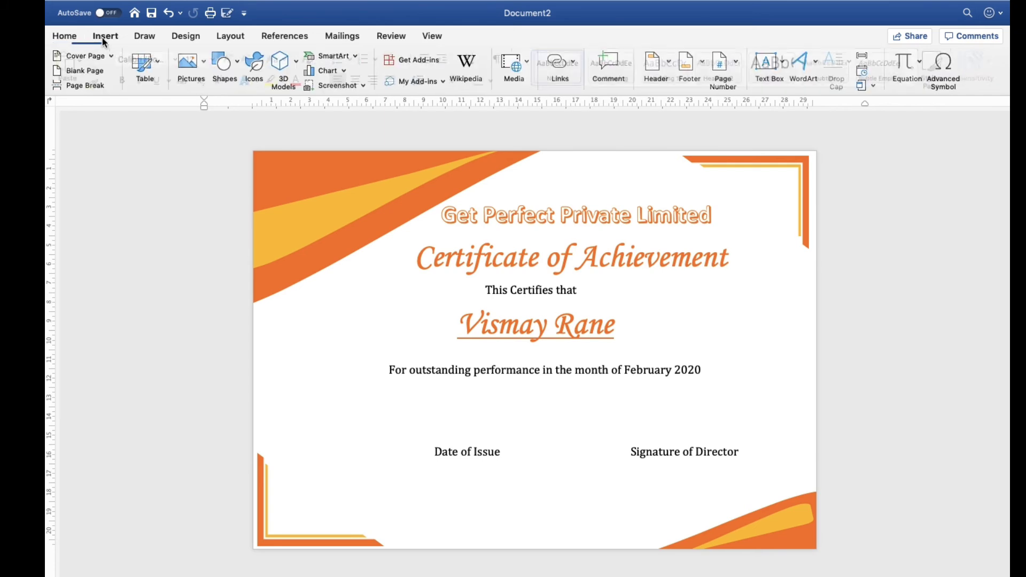
pyautogui.click(235, 68)
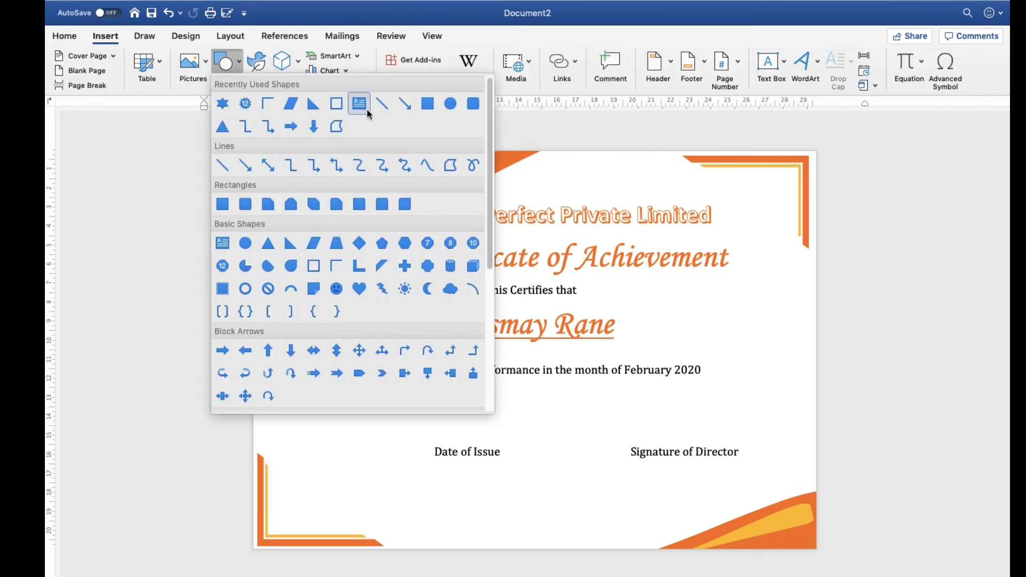
pyautogui.click(381, 104)
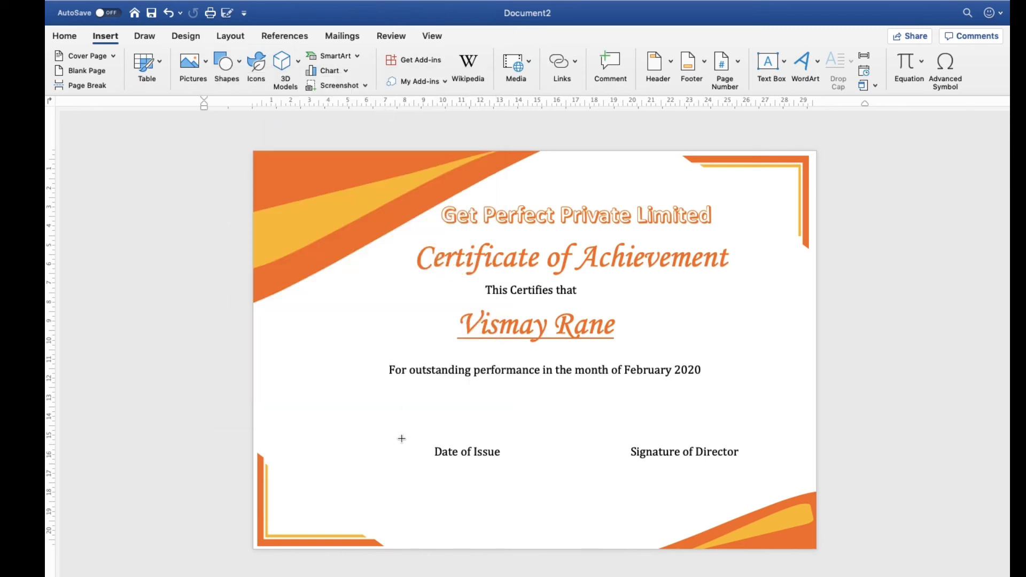
pyautogui.moveTo(390, 439); pyautogui.dragTo(601, 440)
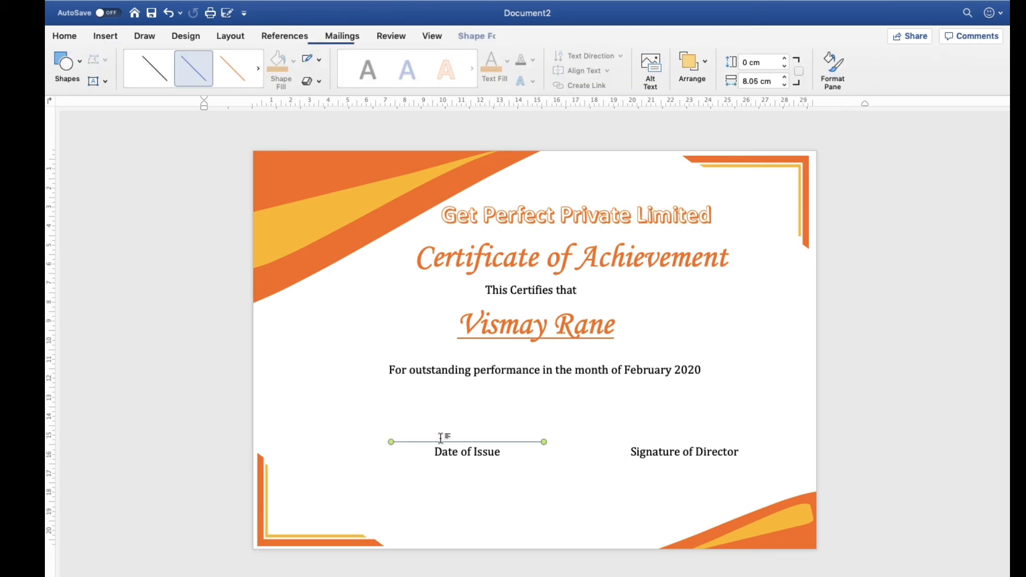
pyautogui.click(236, 75)
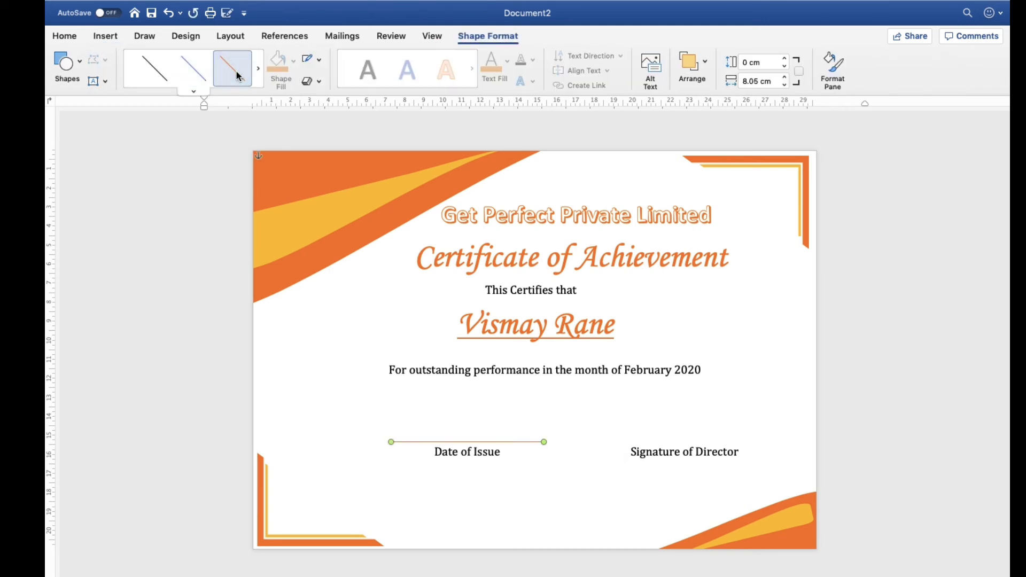
# Duplicate the orange line and position the copy above "Signature of Director", level with the first line
pyautogui.press('super+v')
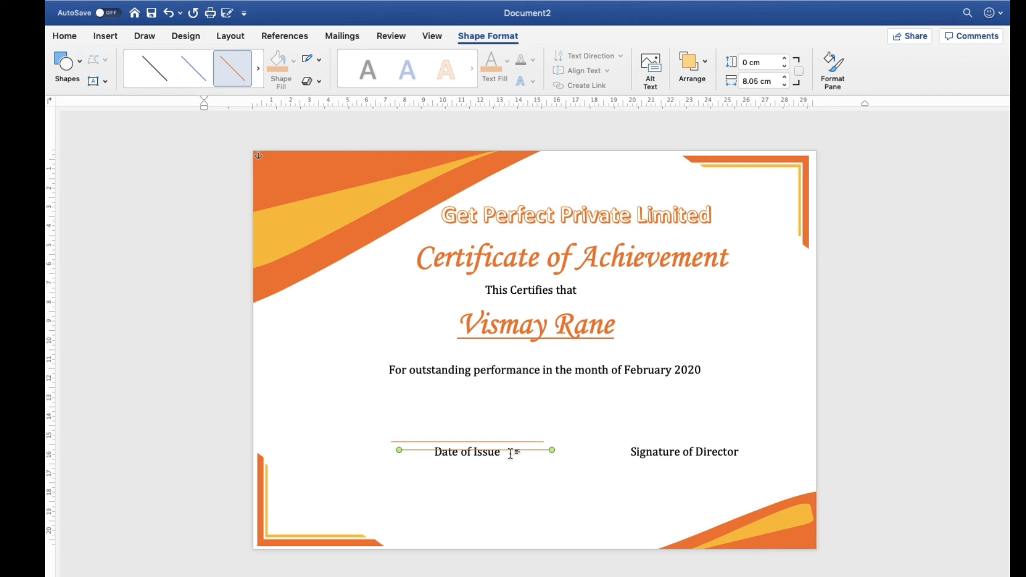
pyautogui.press('Up')
pyautogui.press('Up')
pyautogui.press('Up')
pyautogui.press('Up')
pyautogui.press('Up')
pyautogui.press('Up')
pyautogui.press('Up')
pyautogui.press('Right')
pyautogui.press('Right')
pyautogui.press('Right')
pyautogui.press('Right')
pyautogui.press('Right')
pyautogui.press('Right')
pyautogui.press('Right')
pyautogui.press('Right')
pyautogui.press('Right')
pyautogui.press('Right')
pyautogui.press('Right')
pyautogui.press('Right')
pyautogui.press('Right')
pyautogui.press('Right')
pyautogui.press('Right')
pyautogui.press('Right')
pyautogui.press('Right')
pyautogui.press('Right')
pyautogui.press('Right')
pyautogui.press('Right')
pyautogui.press('Right')
pyautogui.press('Right')
pyautogui.press('Right')
pyautogui.press('Right')
pyautogui.press('Right')
pyautogui.press('Right')
pyautogui.press('Right')
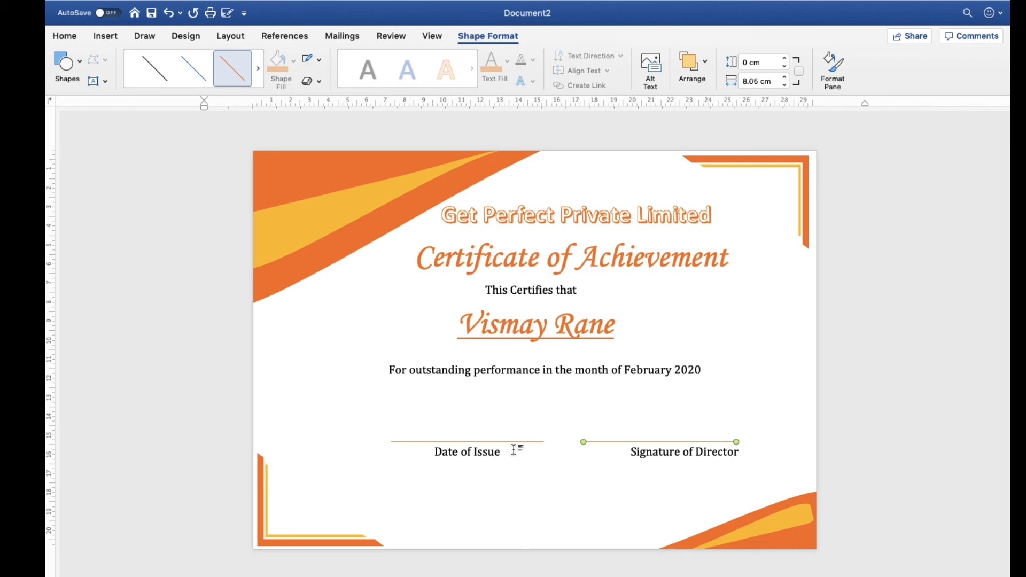
pyautogui.press('Right')
pyautogui.press('Right')
pyautogui.press('Right')
pyautogui.click(584, 500)
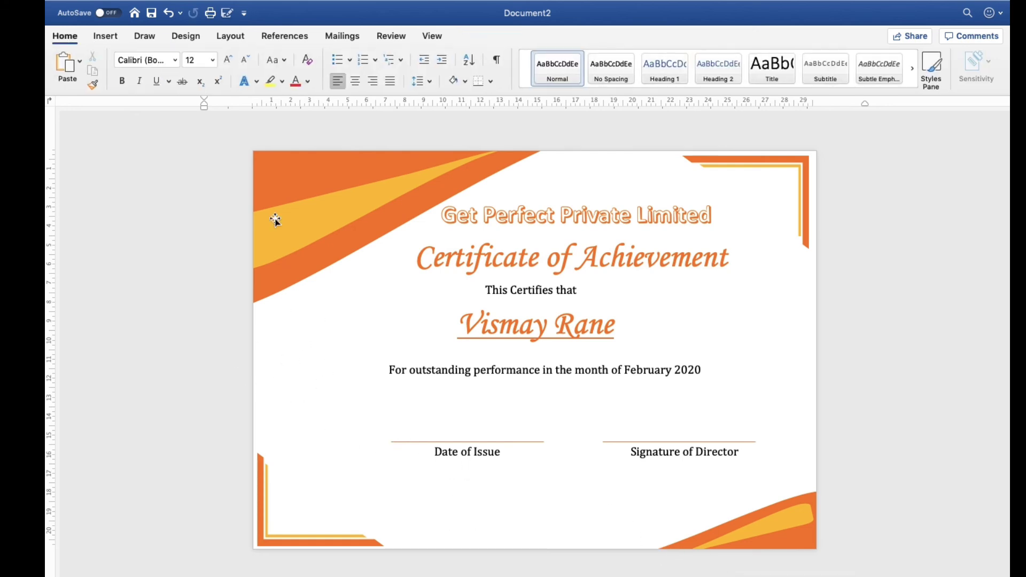
# Draw a 7-point star about 4.7 cm high and 5.46 cm wide in the blank area beside the award text
pyautogui.click(107, 38)
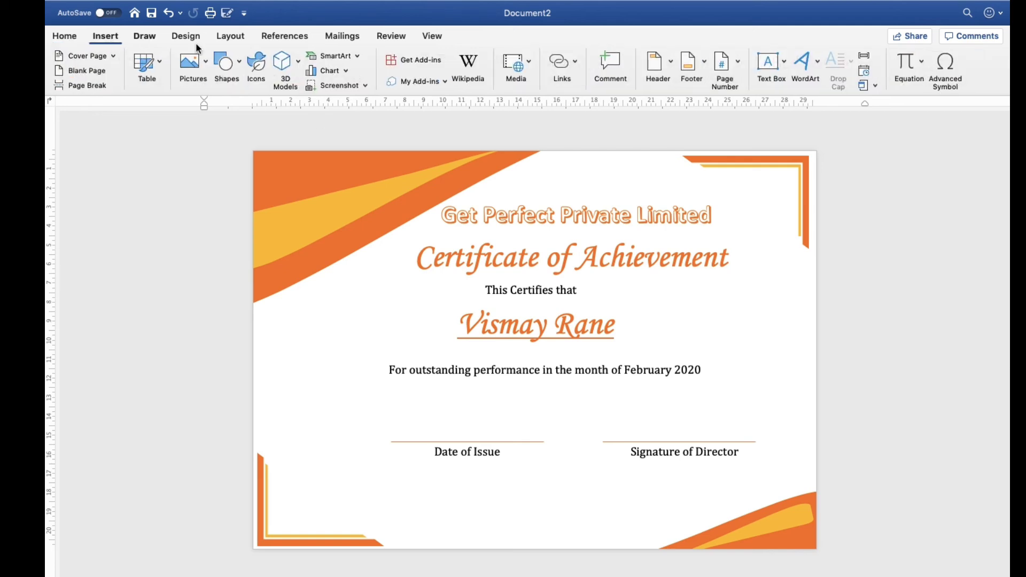
pyautogui.click(227, 72)
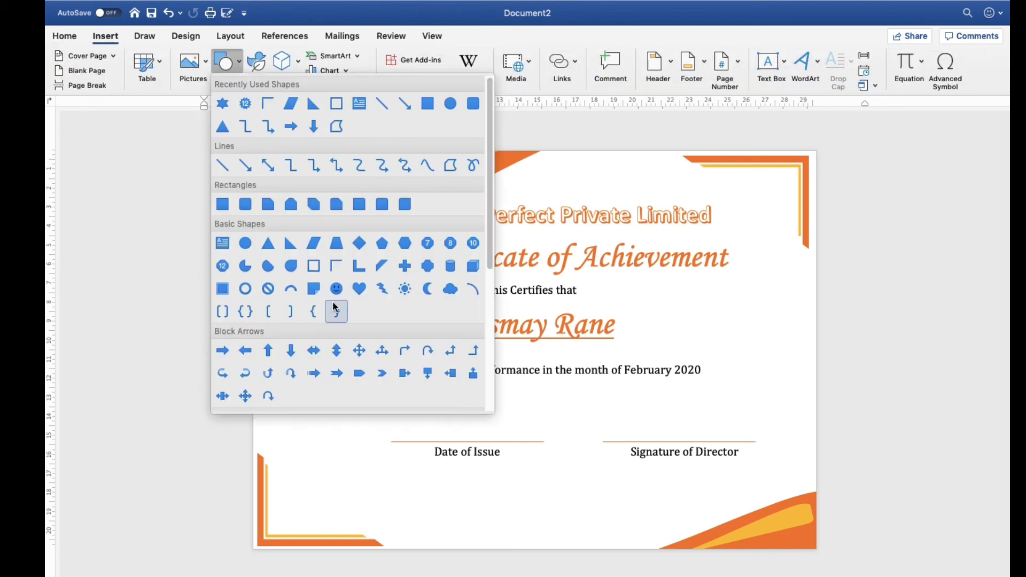
pyautogui.scroll(-10, 333, 303)
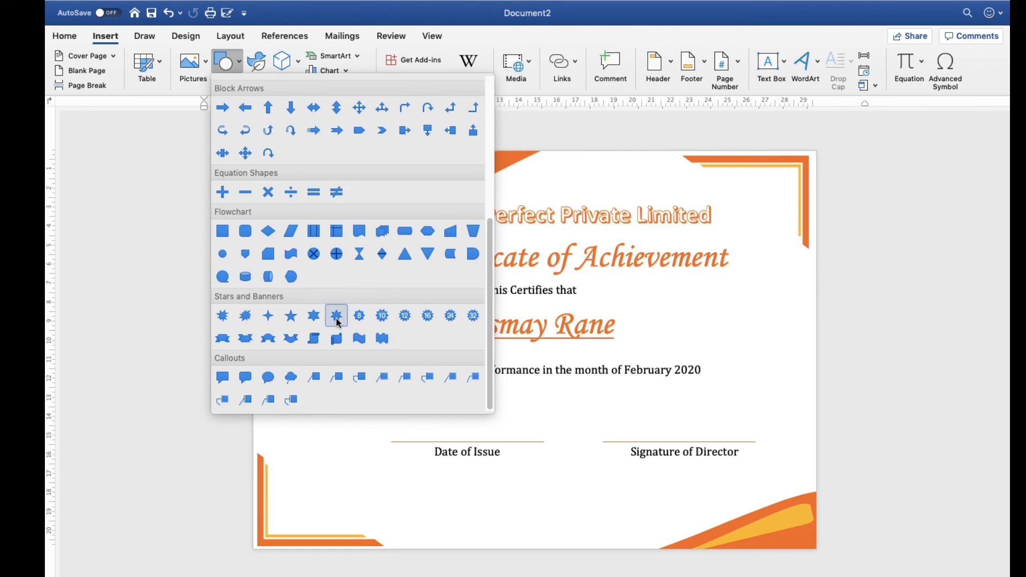
pyautogui.click(337, 320)
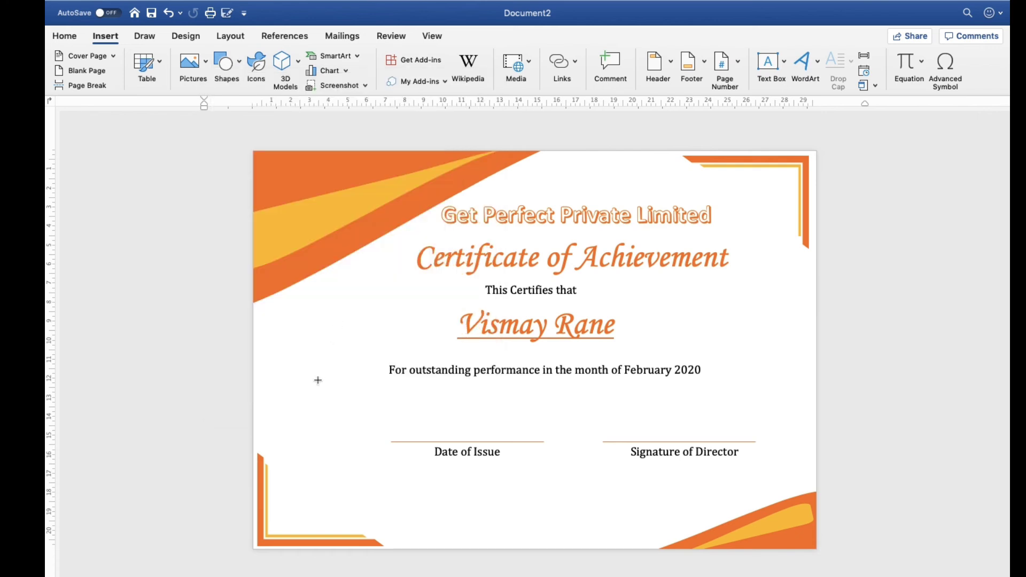
pyautogui.moveTo(288, 361); pyautogui.dragTo(343, 408)
pyautogui.moveTo(359, 429); pyautogui.dragTo(390, 447)
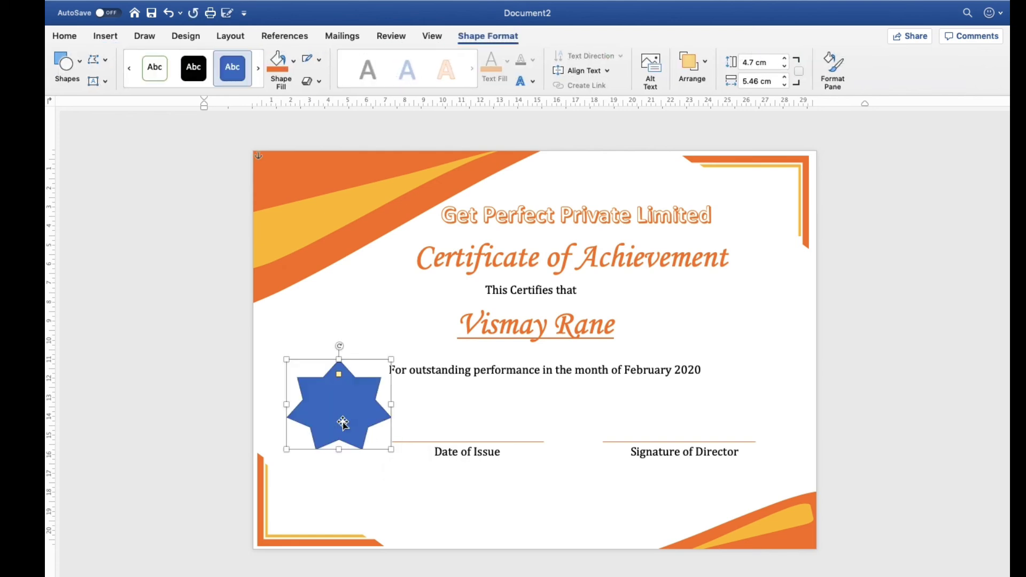
# Fill the star with orange and move it into the certificate's lower-left corner, beside the "Date of Issue" line
pyautogui.click(274, 68)
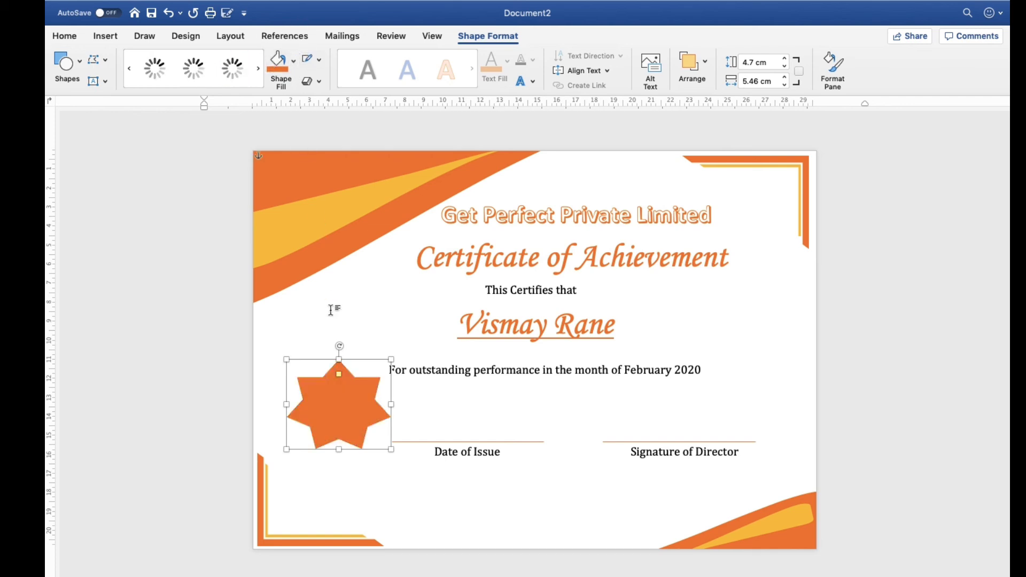
pyautogui.moveTo(345, 409); pyautogui.dragTo(321, 356)
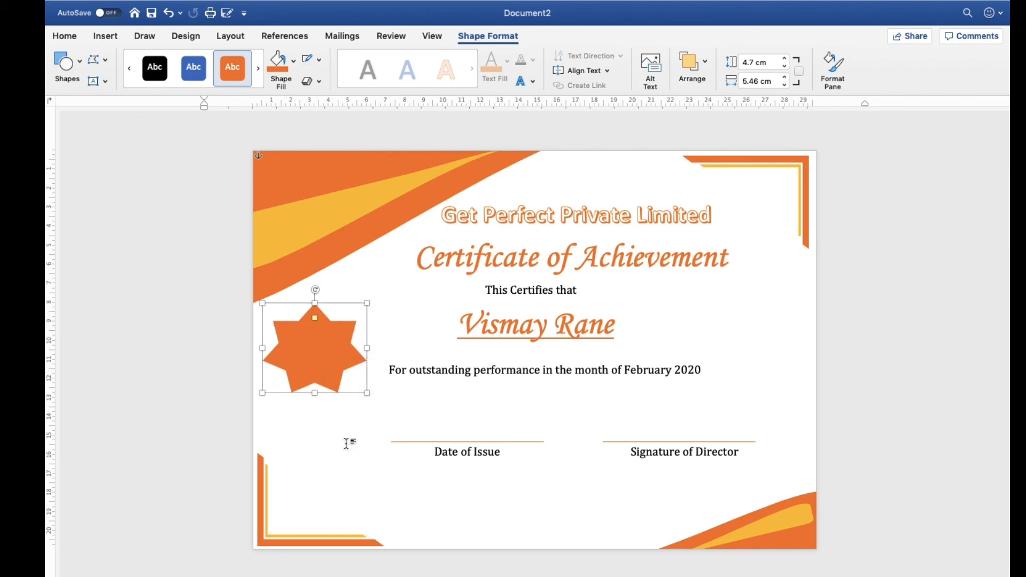
pyautogui.moveTo(334, 361); pyautogui.dragTo(344, 489)
# Duplicate the orange star, shrink the copy to about 3.22 by 3.75 cm inside the original and fill it with golden orange
pyautogui.press('super+v')
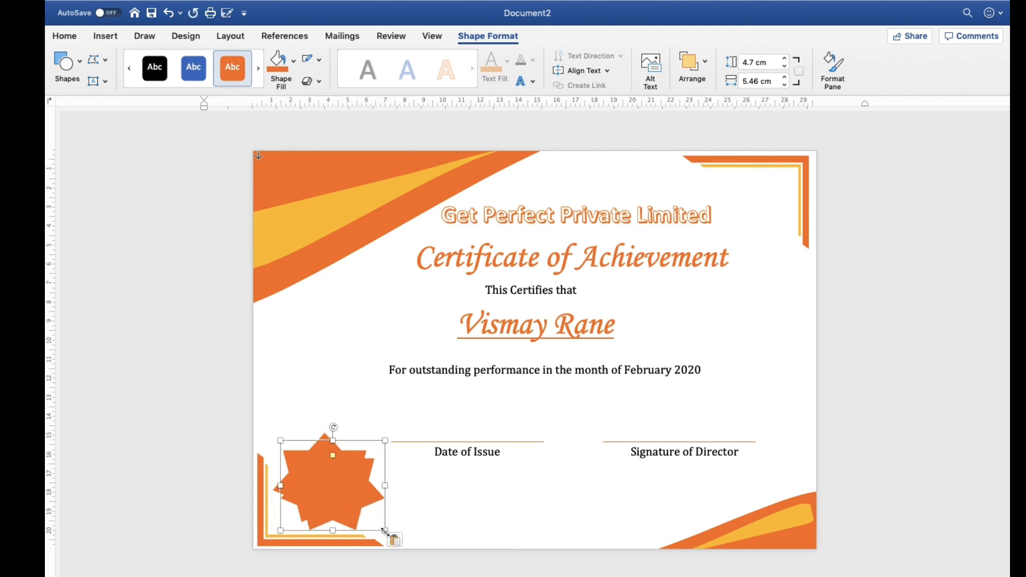
pyautogui.moveTo(384, 531); pyautogui.dragTo(335, 483)
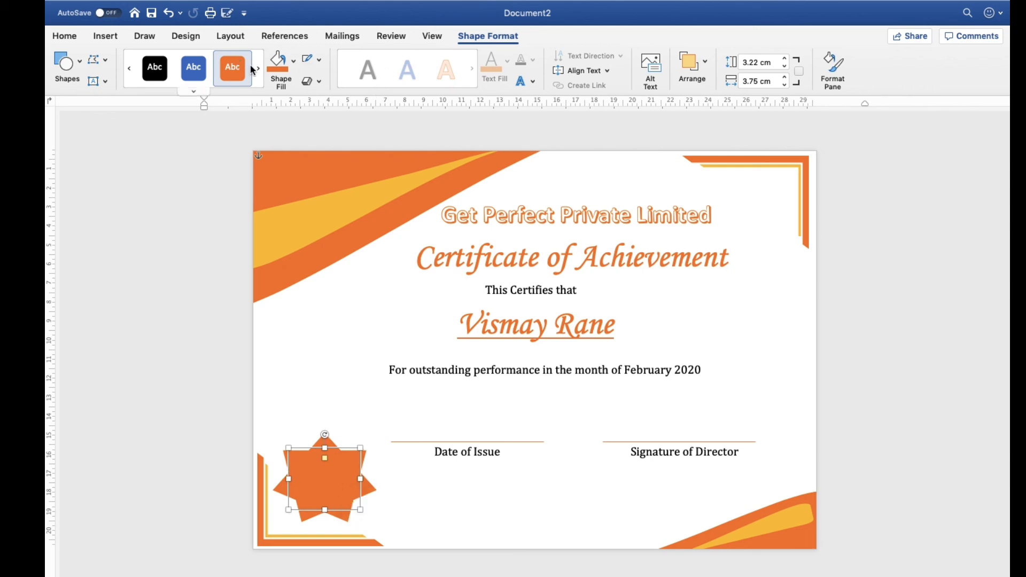
pyautogui.click(292, 73)
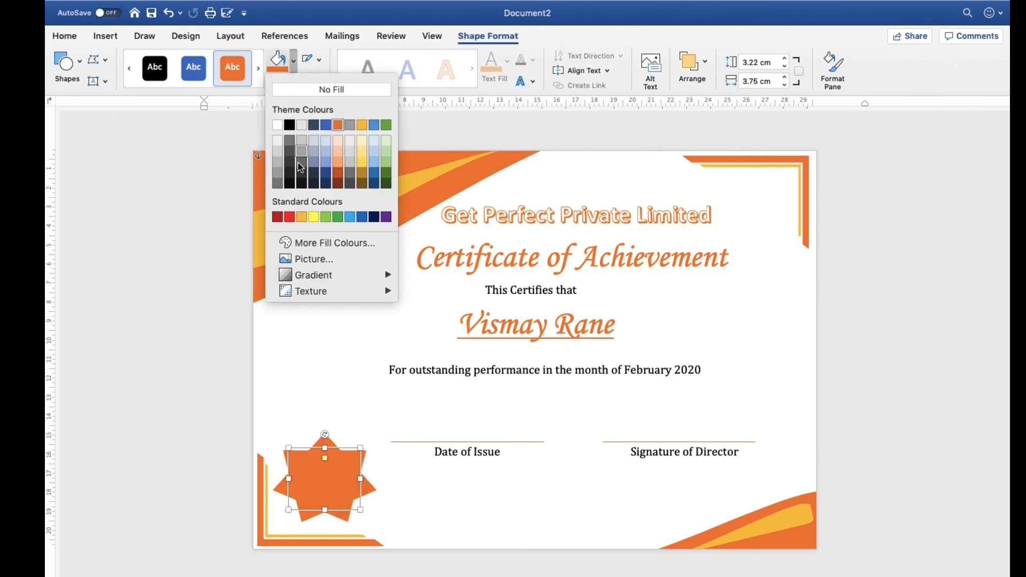
pyautogui.click(304, 217)
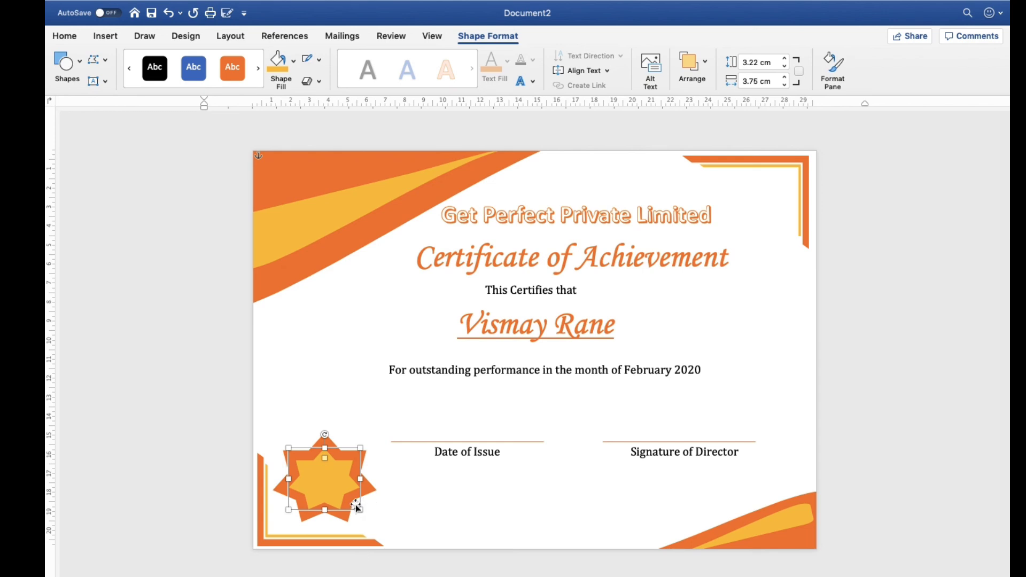
# Enlarge the golden inner star to about 3.5 by 4.08 cm and nudge it to the centre of the orange star
pyautogui.moveTo(360, 508); pyautogui.dragTo(338, 487)
pyautogui.press('Up')
pyautogui.press('Up')
pyautogui.press('Up')
pyautogui.press('Up')
pyautogui.press('Up')
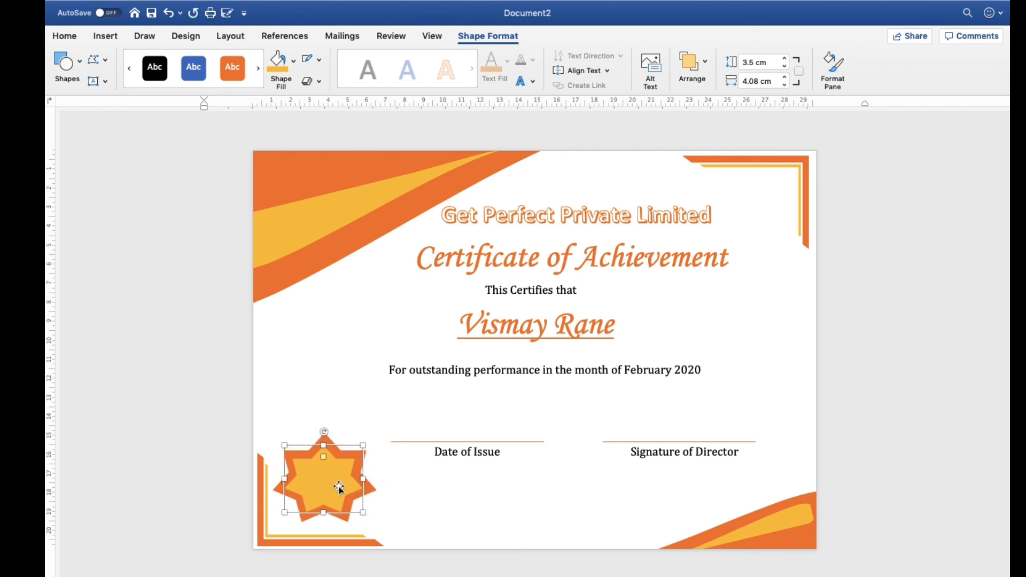
pyautogui.press('Right')
pyautogui.press('Down')
pyautogui.press('Right')
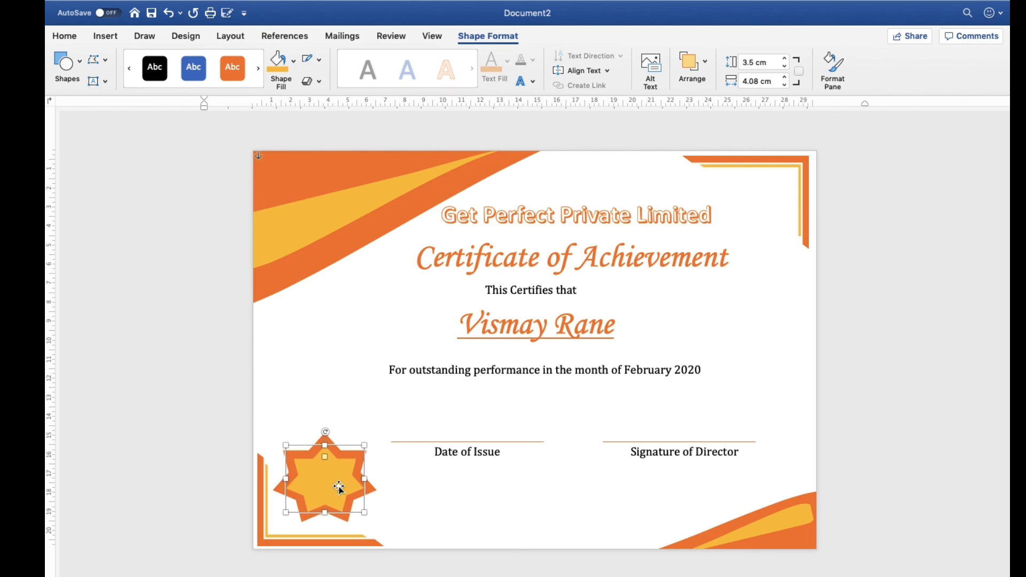
pyautogui.click(458, 492)
# Draw a text box about 1.12 cm high and 2.34 cm wide on the golden star and enter "AWARD"
pyautogui.click(324, 487)
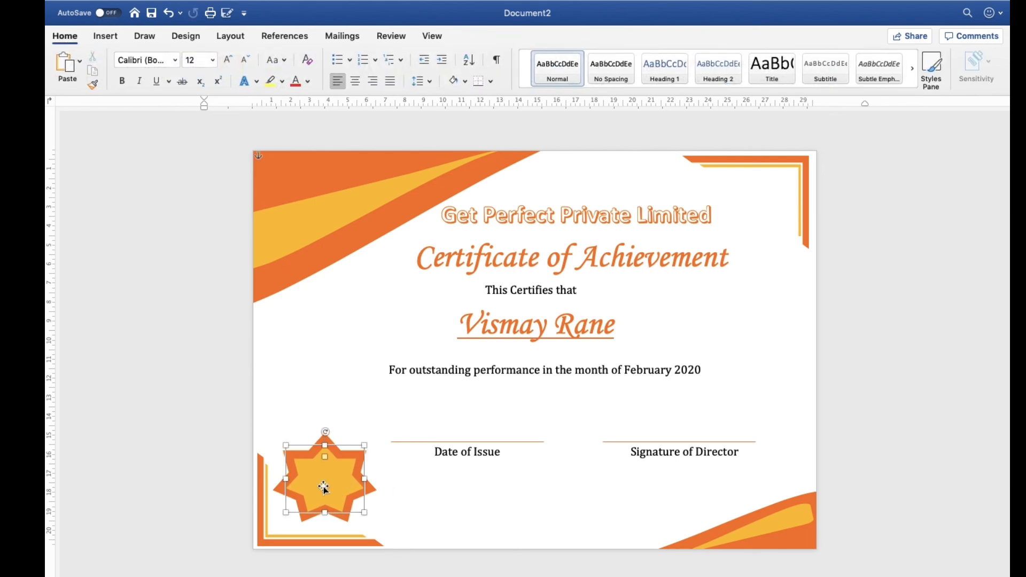
pyautogui.click(102, 36)
pyautogui.click(772, 67)
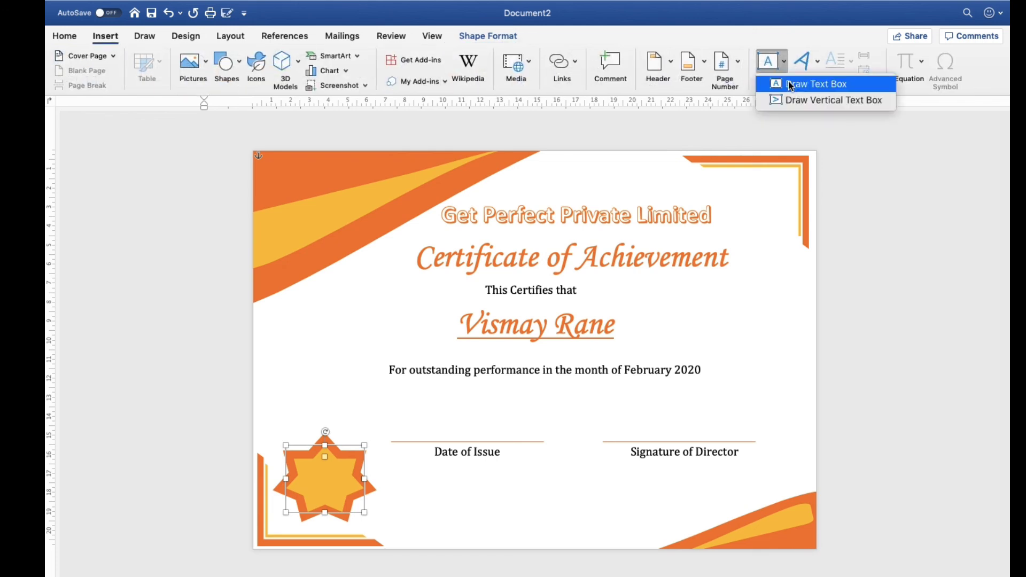
pyautogui.click(793, 85)
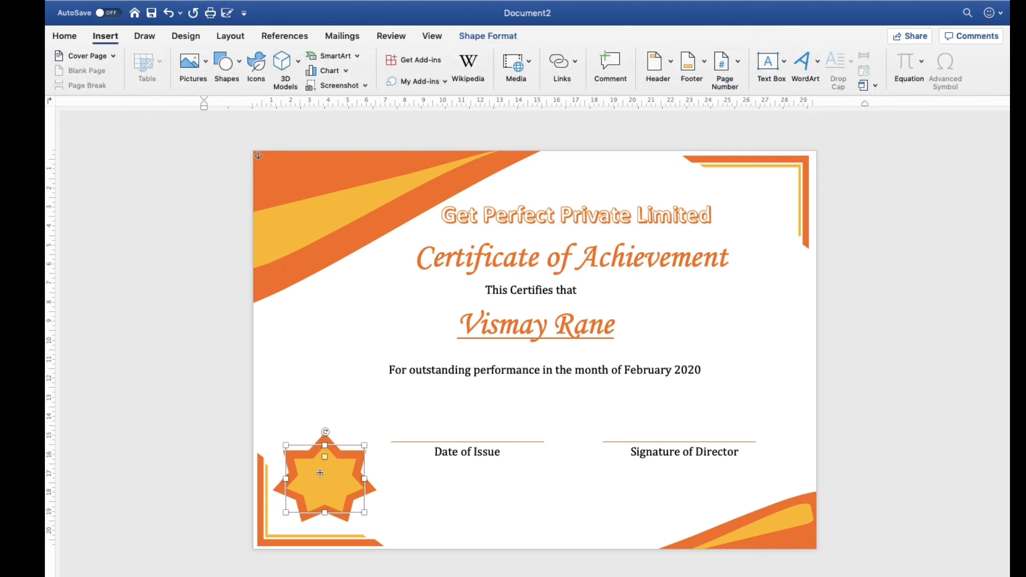
pyautogui.moveTo(304, 468); pyautogui.dragTo(347, 491)
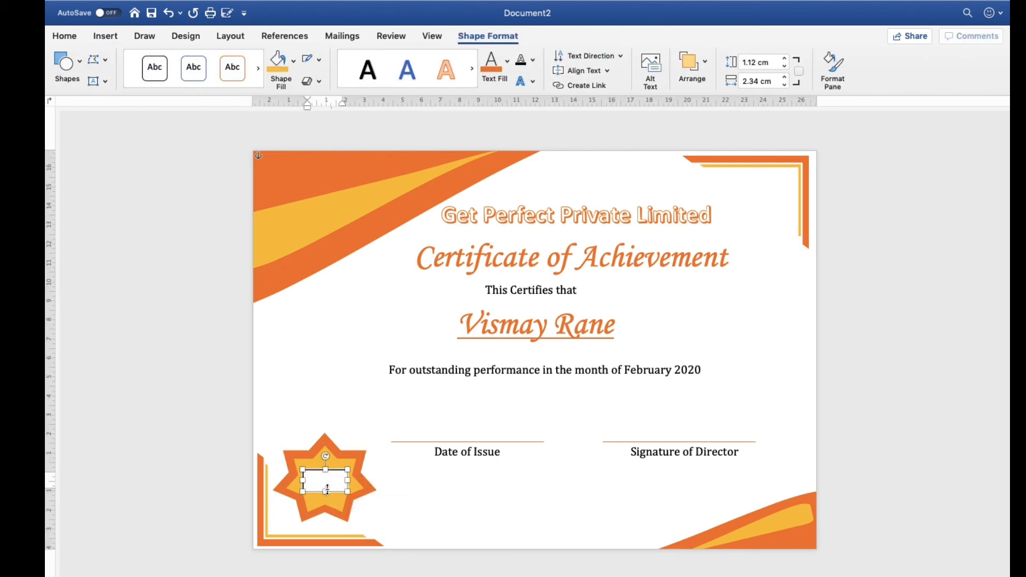
pyautogui.write('AWARD')
# Increase the font size of the "AWARD" text to 16
pyautogui.moveTo(337, 478); pyautogui.dragTo(306, 479)
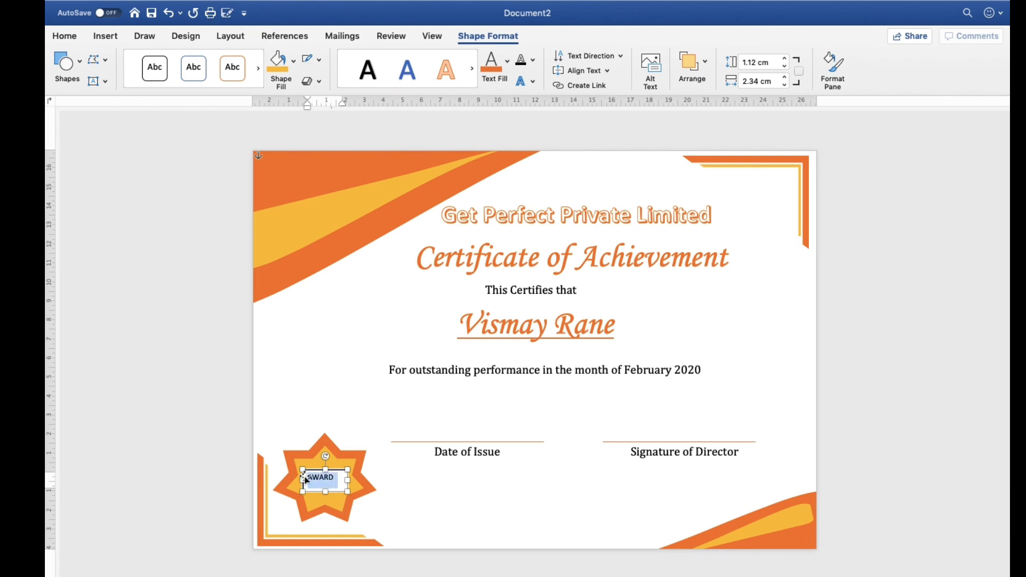
pyautogui.click(107, 40)
pyautogui.click(66, 37)
pyautogui.click(232, 63)
pyautogui.click(229, 64)
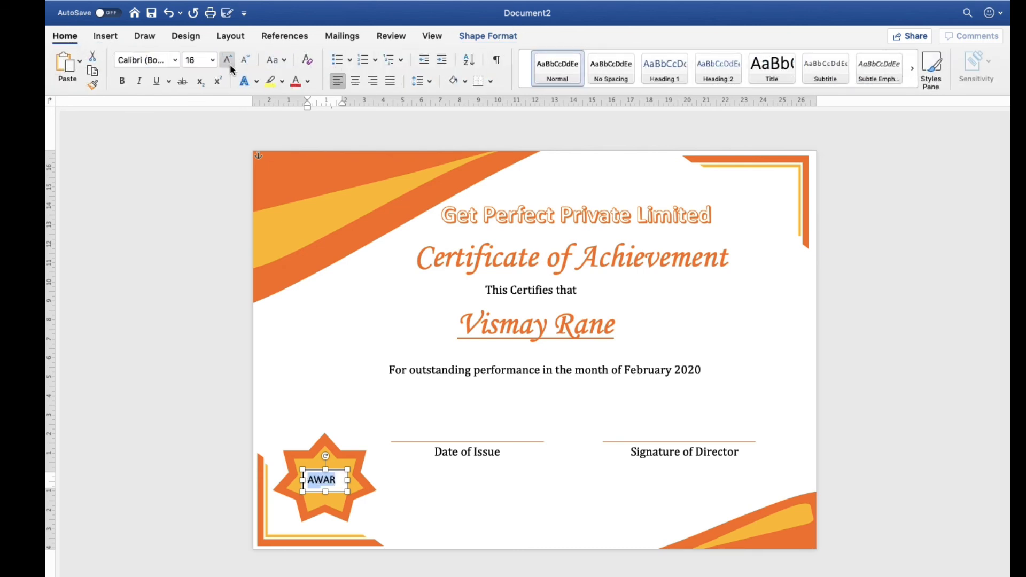
# Widen the "AWARD" text box to about 2.39 cm and rotate it slightly anticlockwise on the star
pyautogui.moveTo(348, 479)
pyautogui.mouseDown()
pyautogui.moveTo(325, 478)
pyautogui.moveTo(349, 492)
pyautogui.mouseUp()
pyautogui.moveTo(325, 455); pyautogui.dragTo(315, 455)
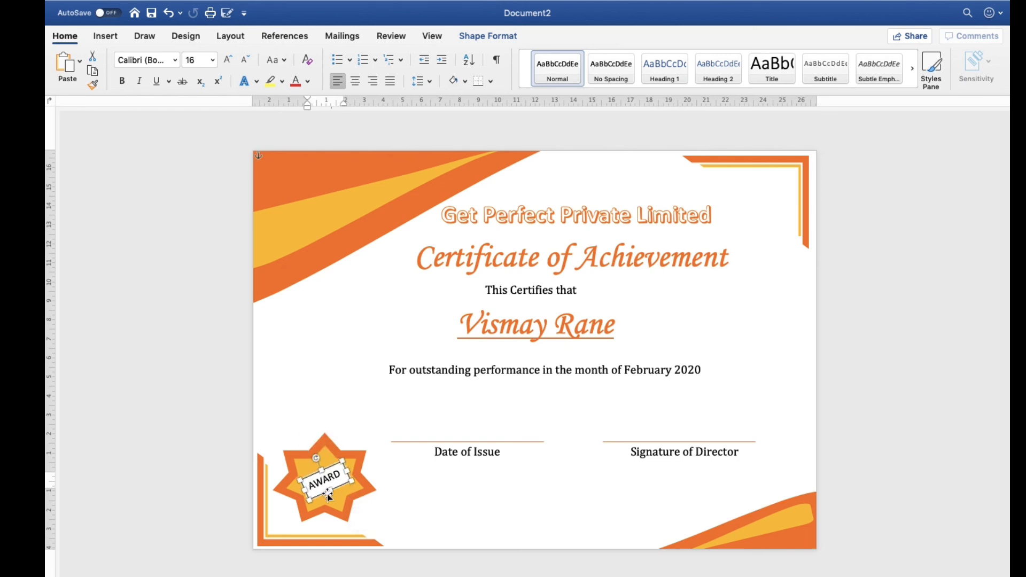
# Set the "AWARD" text to black and fill its text box with the same golden orange as the inner star
pyautogui.click(487, 37)
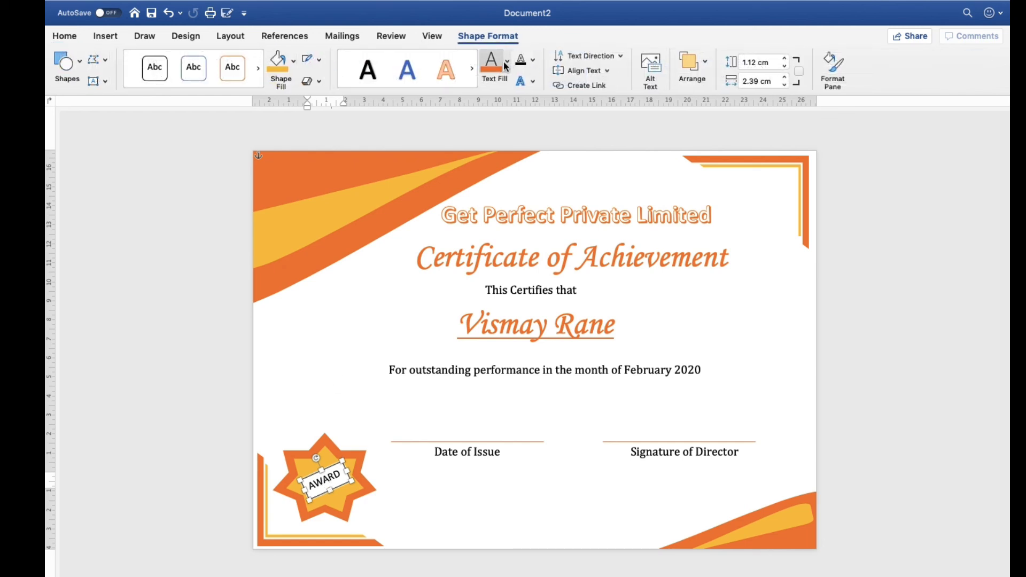
pyautogui.click(507, 66)
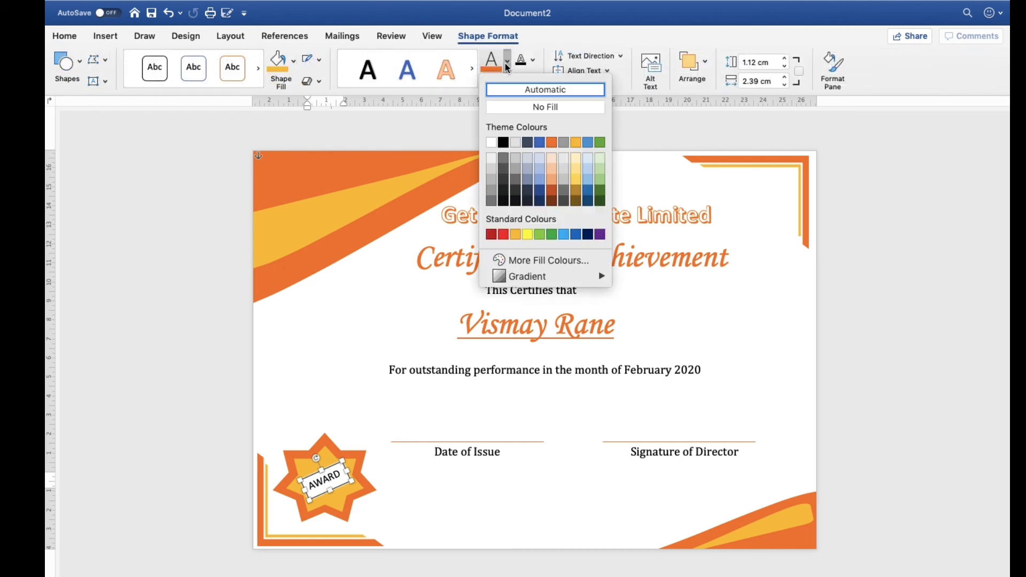
pyautogui.click(504, 145)
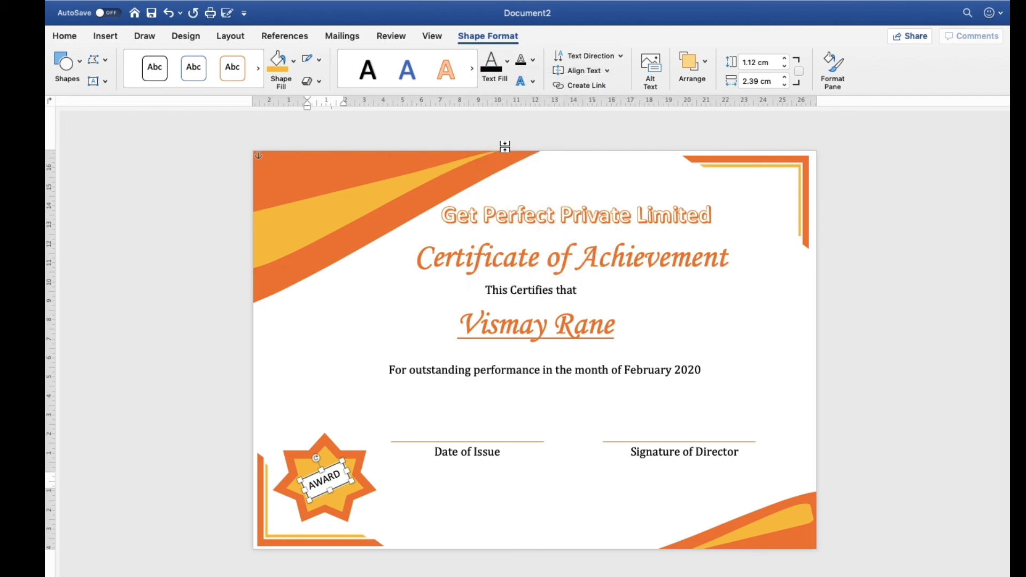
pyautogui.click(293, 60)
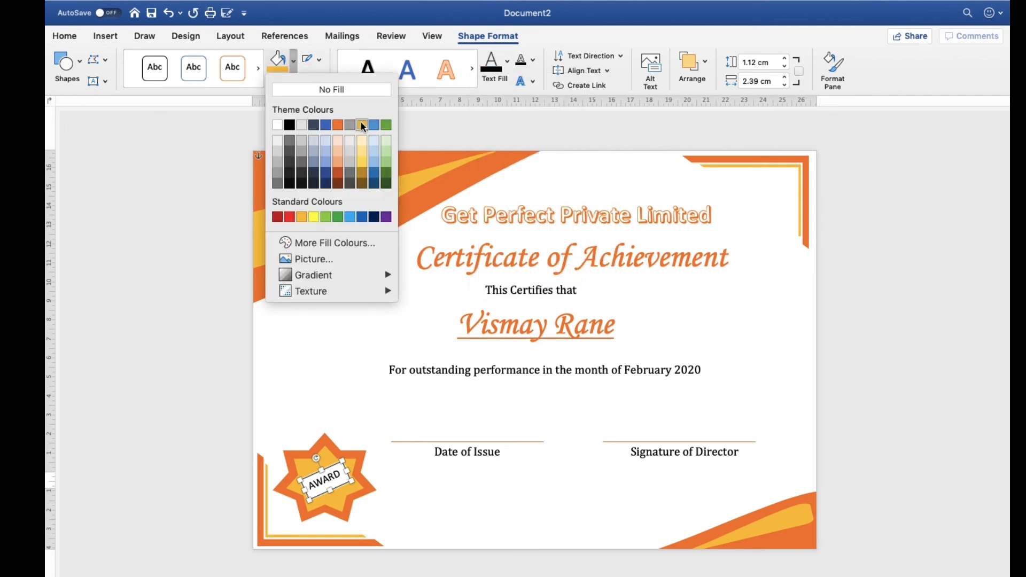
pyautogui.click(299, 218)
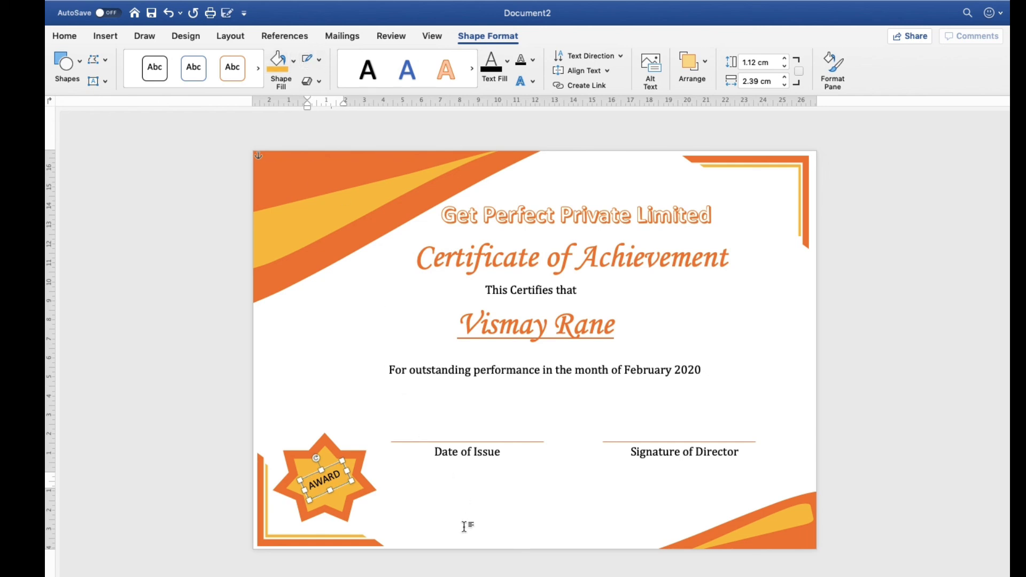
pyautogui.click(416, 506)
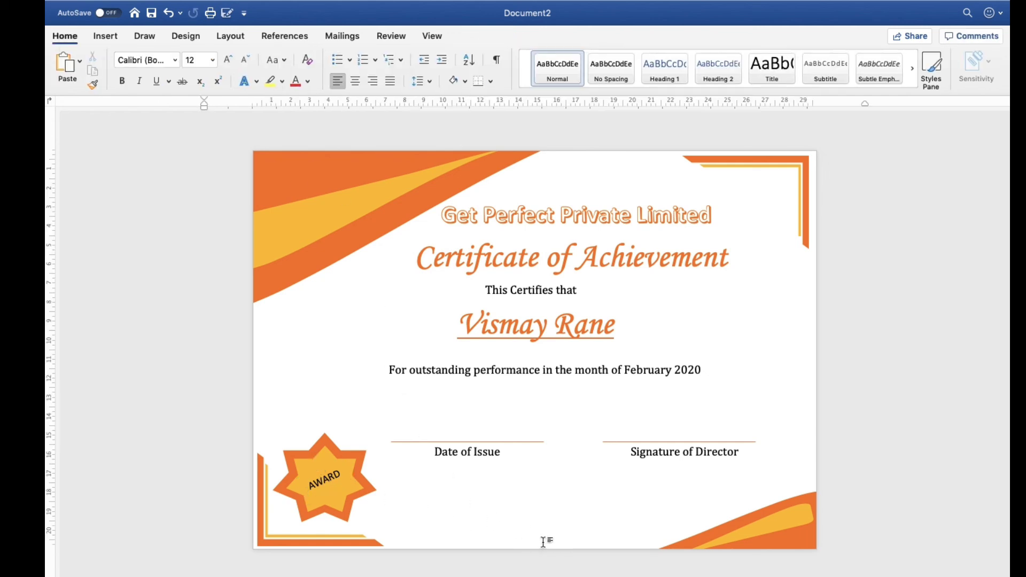